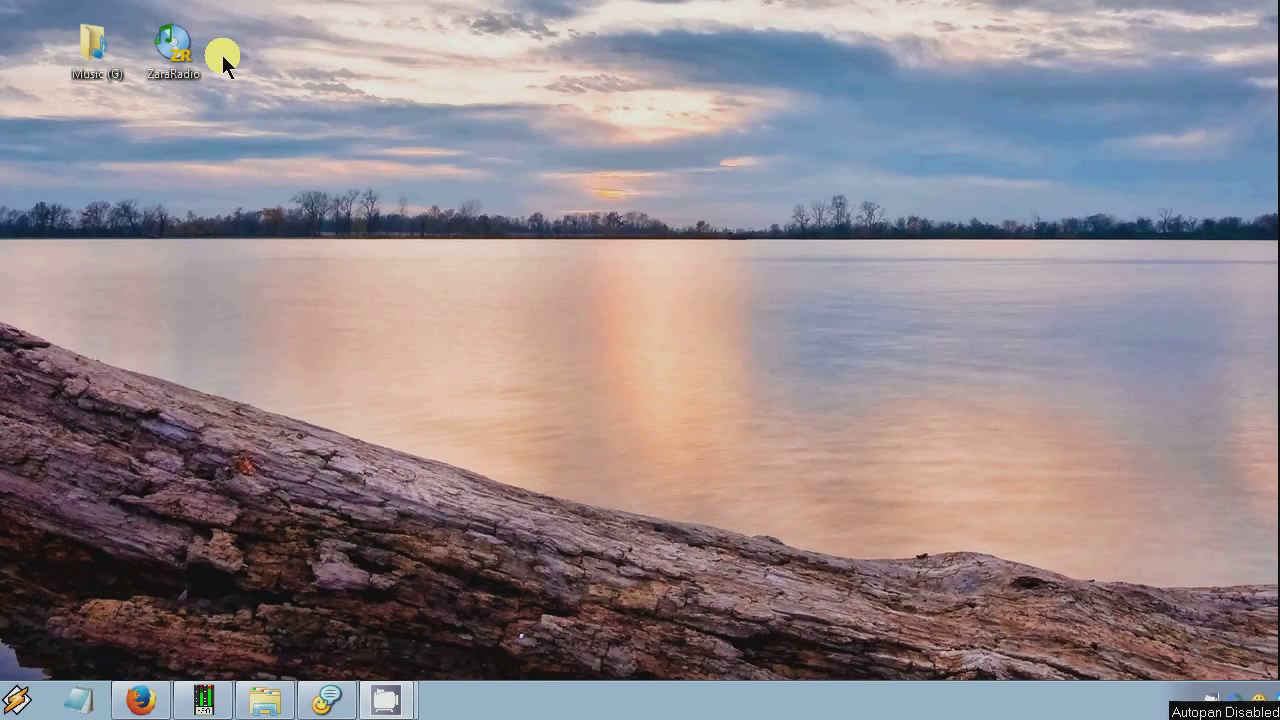
Launch ZaraRadio, move its window down on the desktop, and start a second copy of the program
double_click(164, 50)
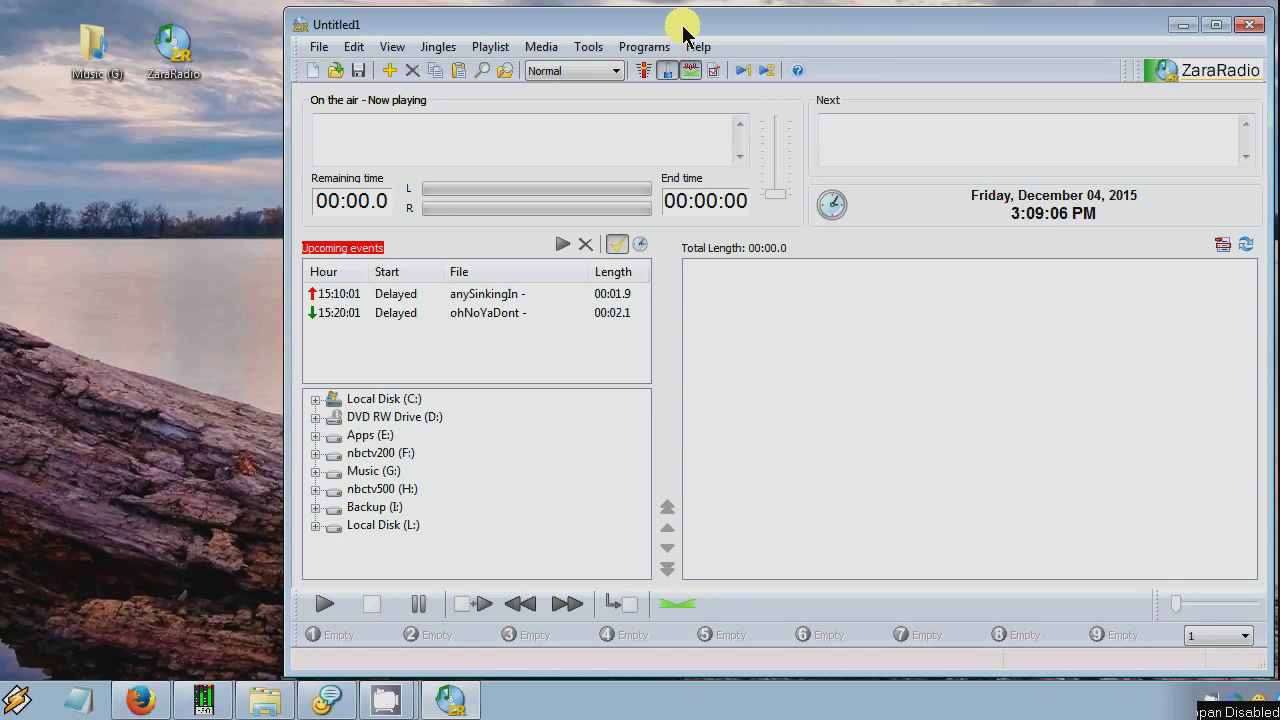
drag(685, 28, 525, 127)
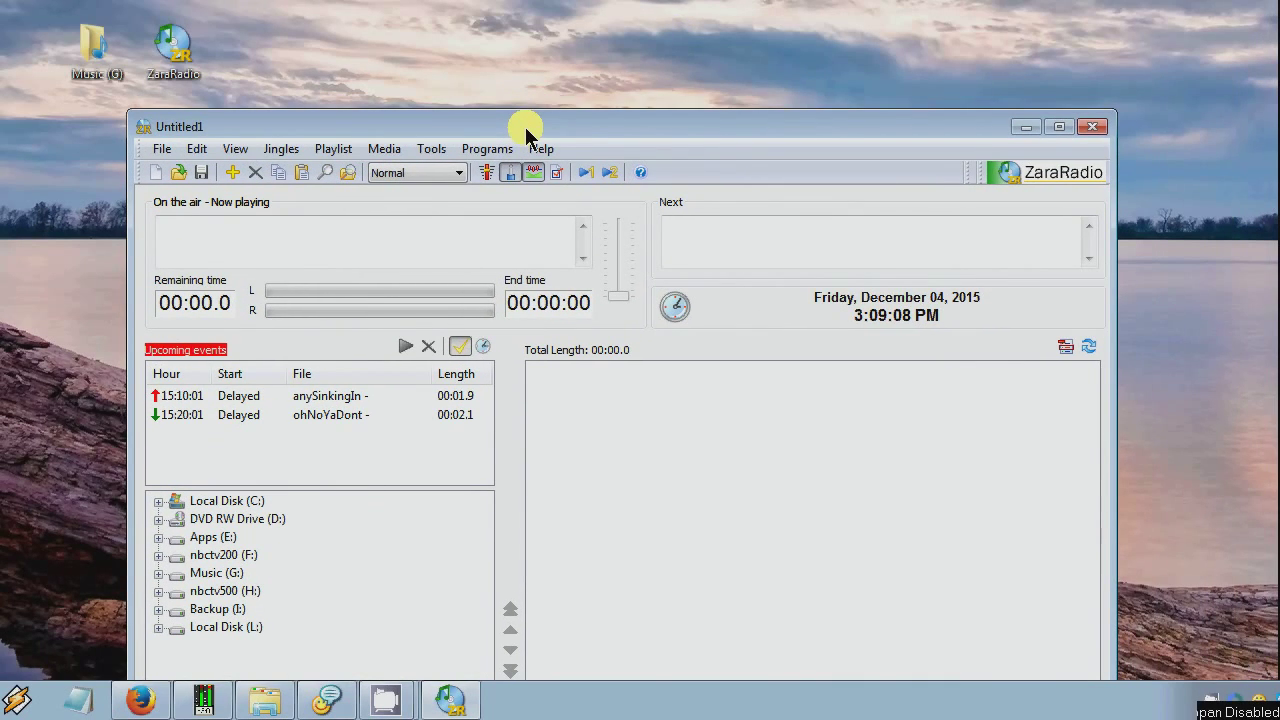
double_click(172, 53)
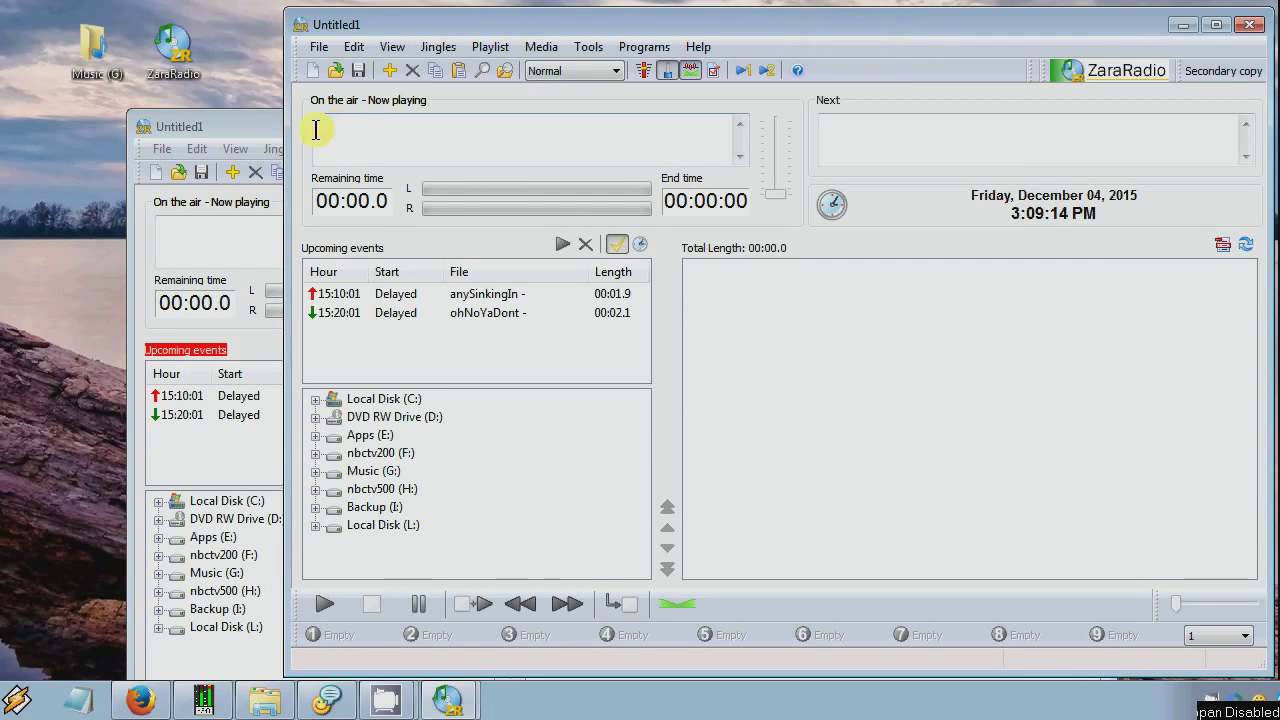
Quit the first ZaraRadio instance, confirming the exit, and leave the secondary copy running
click(240, 127)
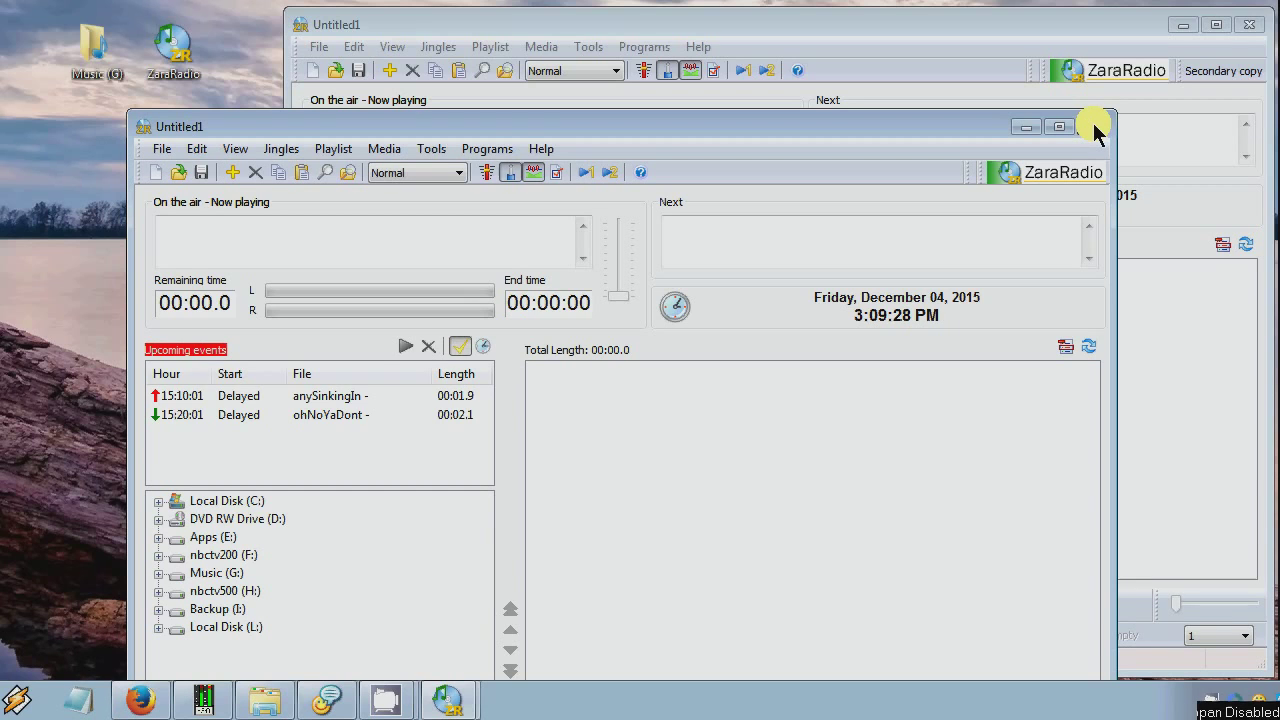
click(1094, 130)
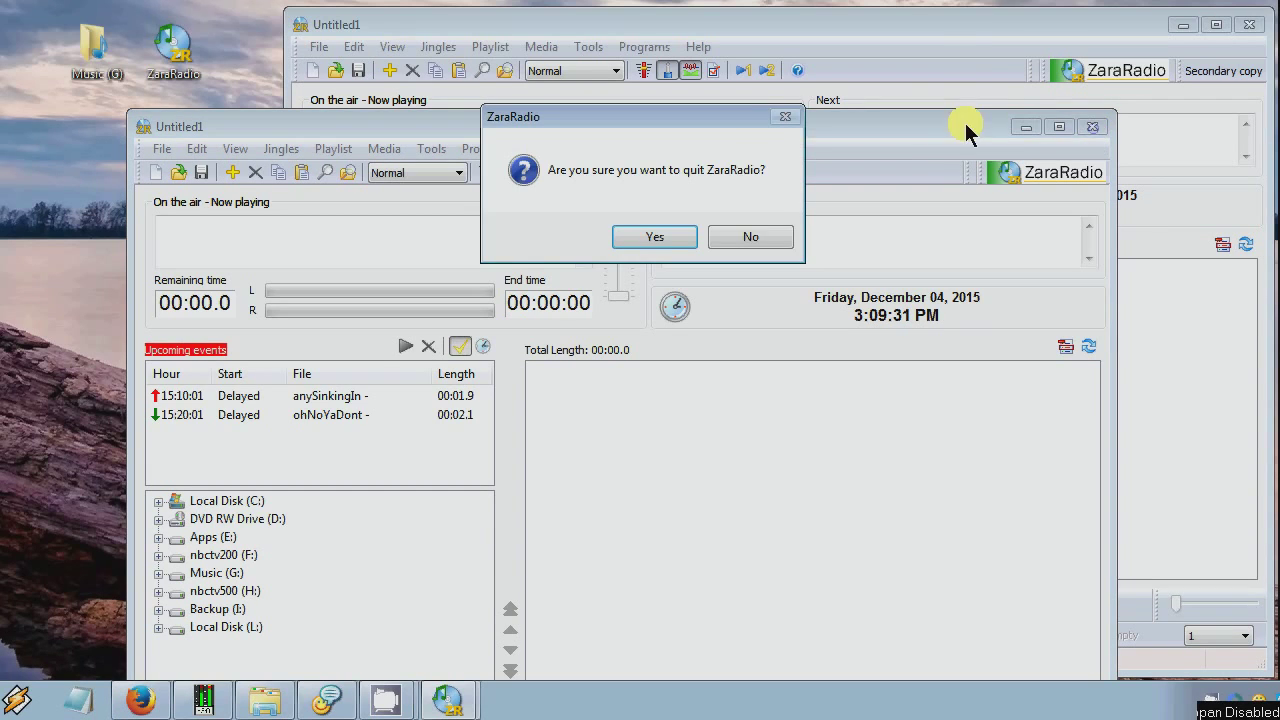
click(660, 234)
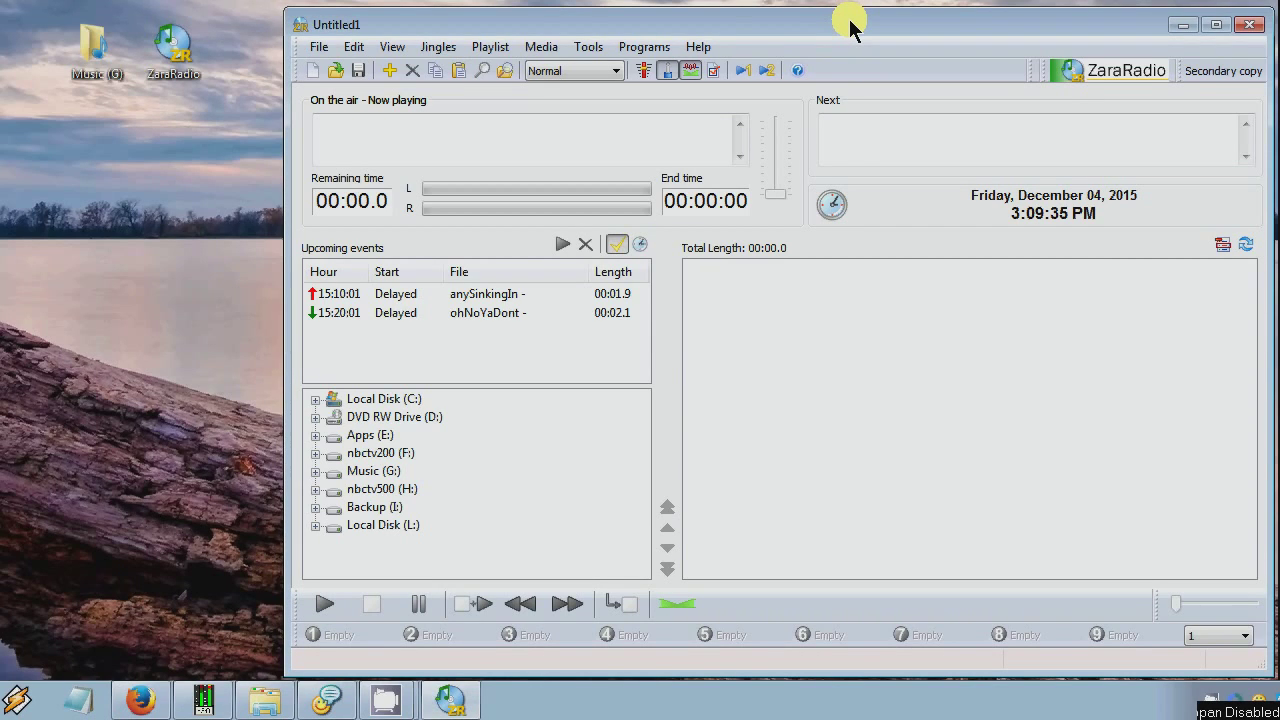
Resize the ZaraRadio window by its edges and corner, leaving it slightly smaller than the screen with the desktop icons uncovered
mouse_move(843, 25)
mouse_down()
mouse_move(777, 17)
mouse_move(814, 29)
mouse_move(792, 48)
mouse_move(763, 20)
mouse_move(846, 20)
mouse_up()
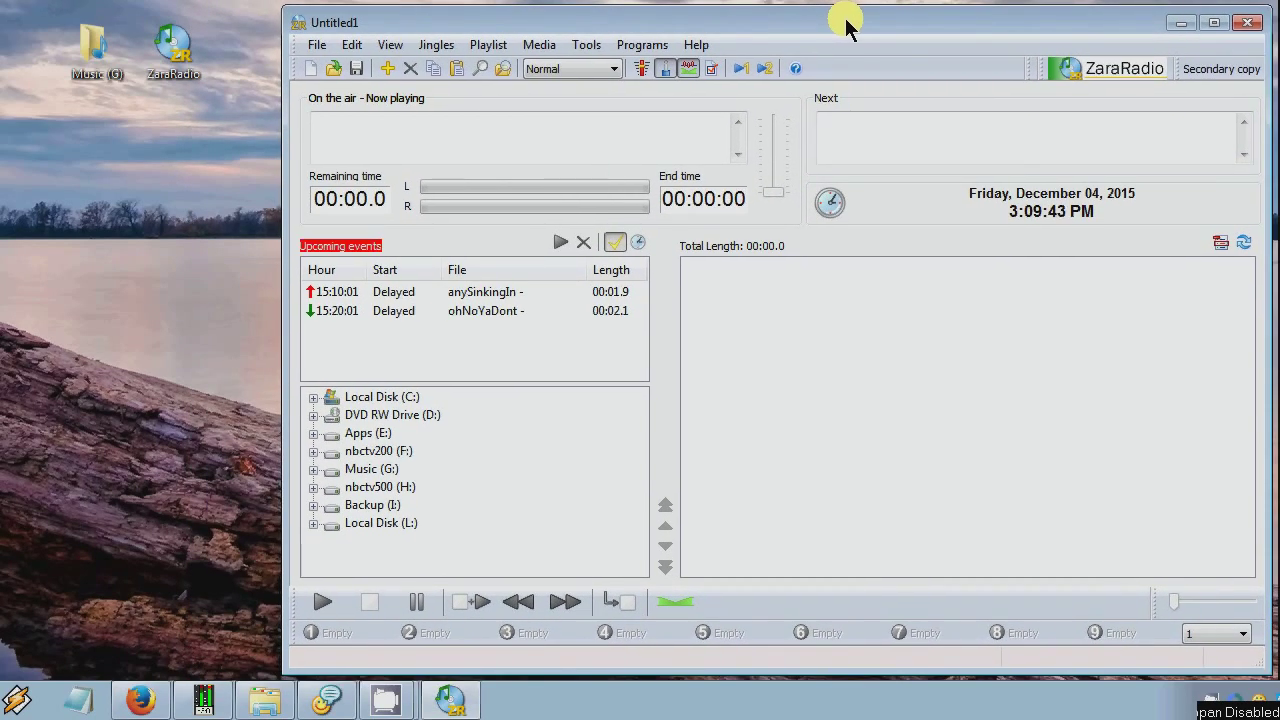
mouse_move(777, 10)
mouse_down()
mouse_move(792, 171)
mouse_move(795, 10)
mouse_up()
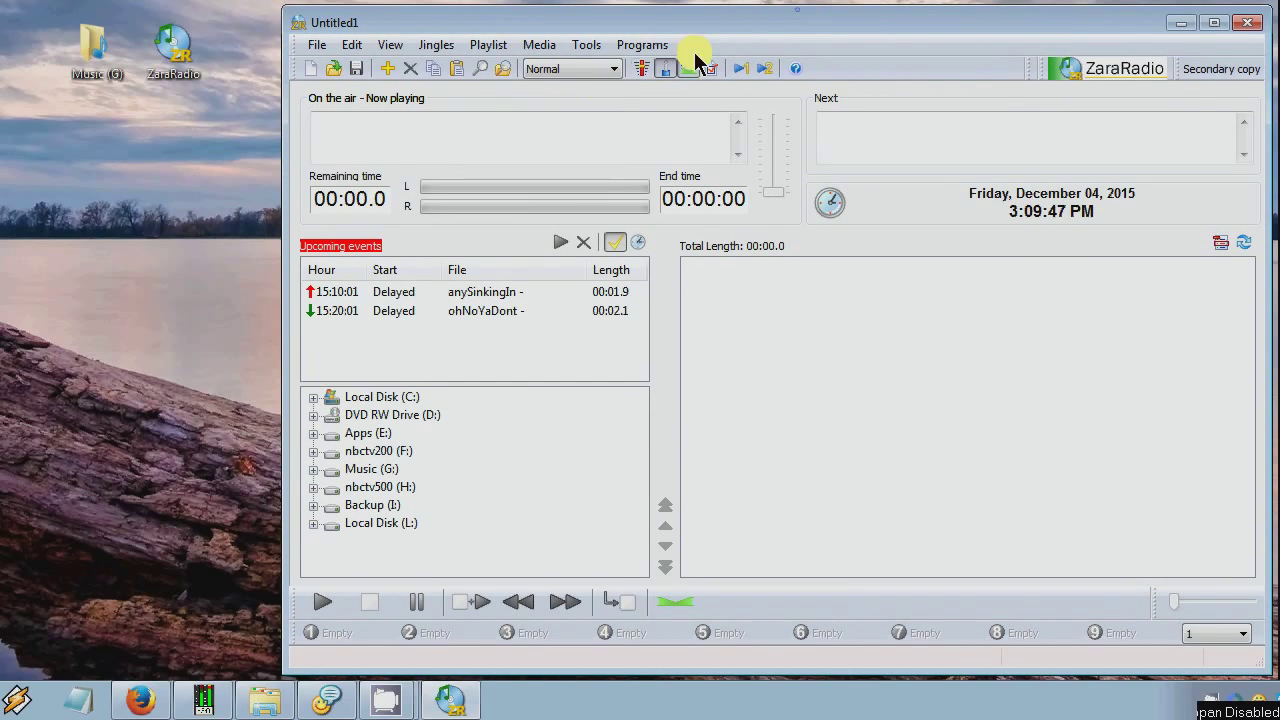
drag(281, 266, 310, 250)
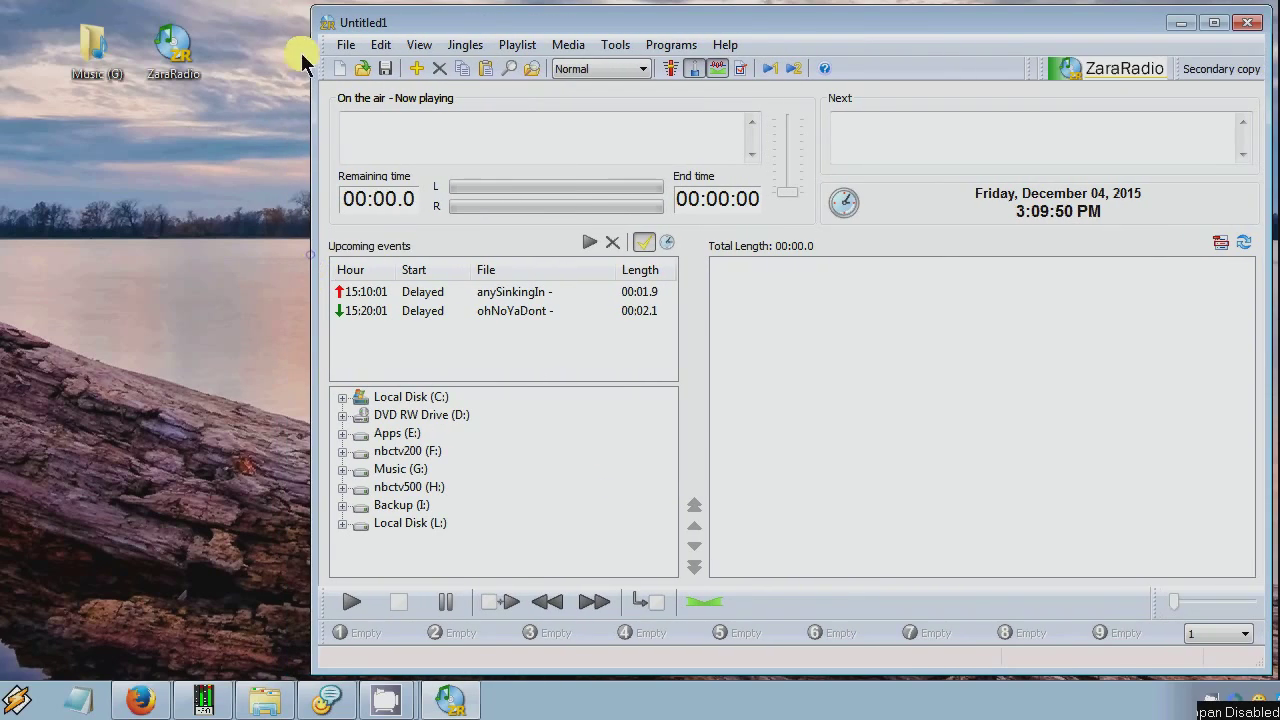
drag(318, 10, 710, 355)
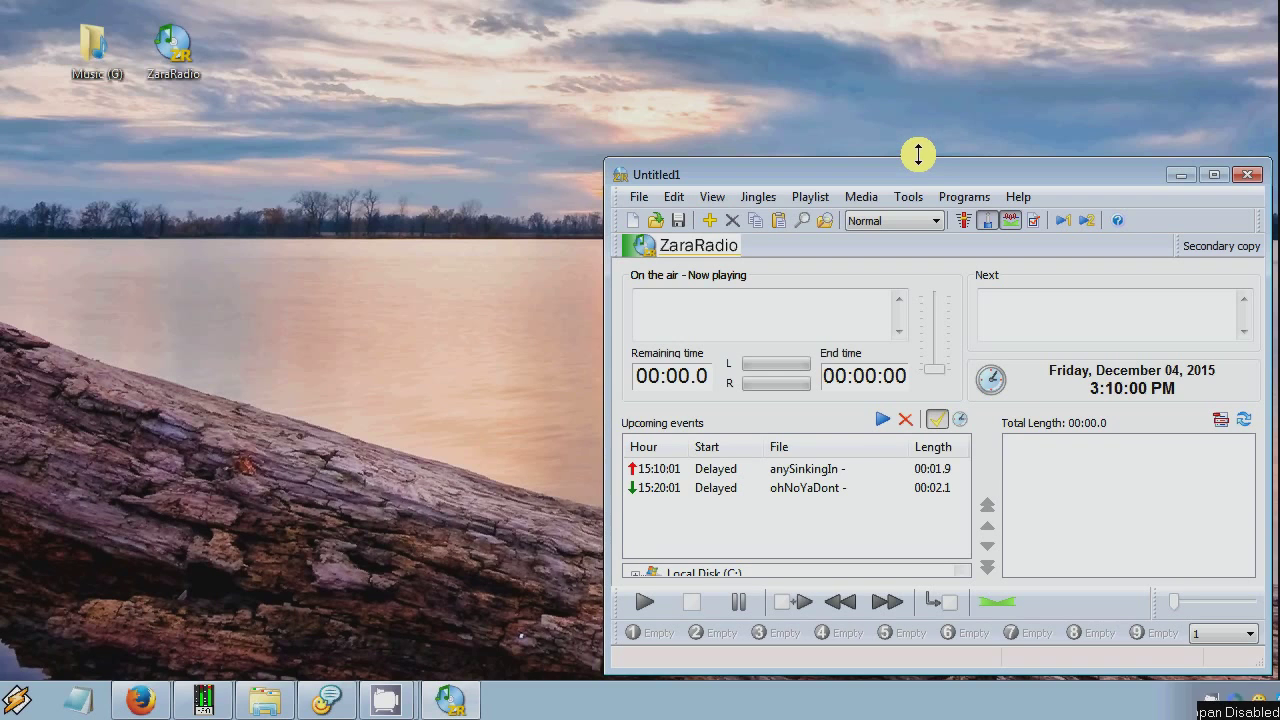
drag(918, 160, 930, 2)
click(872, 471)
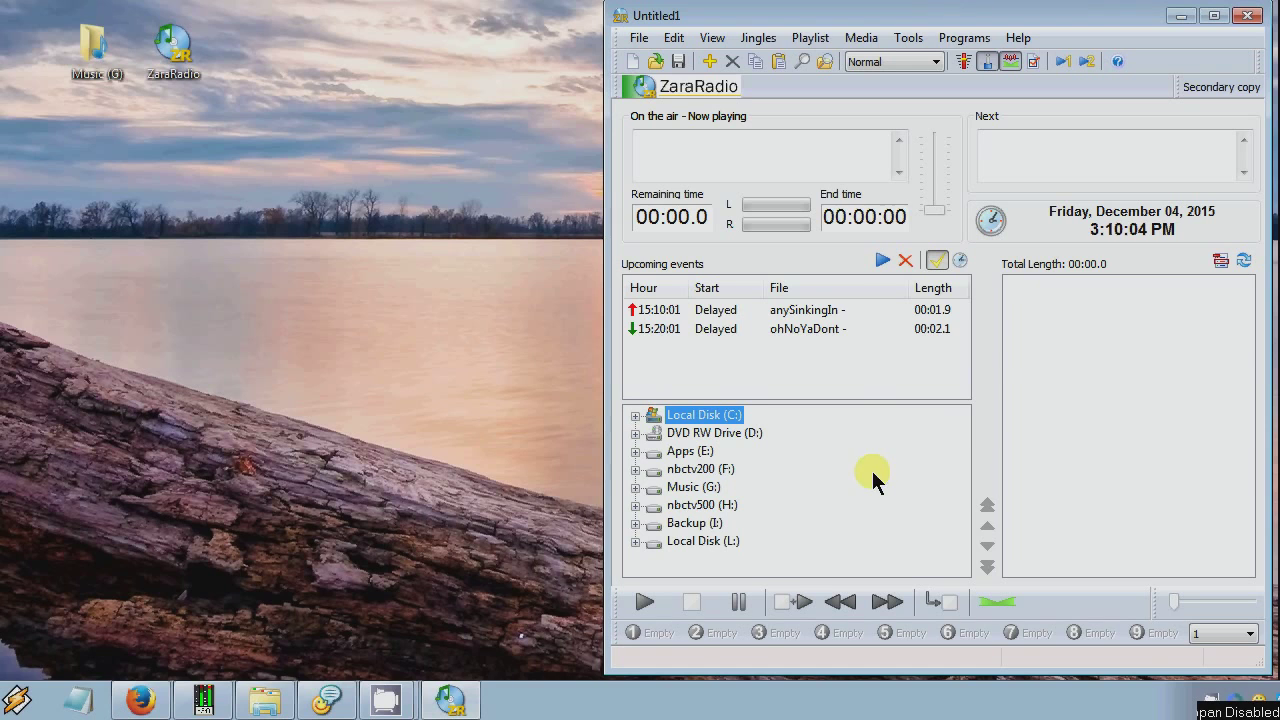
drag(608, 364, 252, 417)
drag(712, 2, 697, 35)
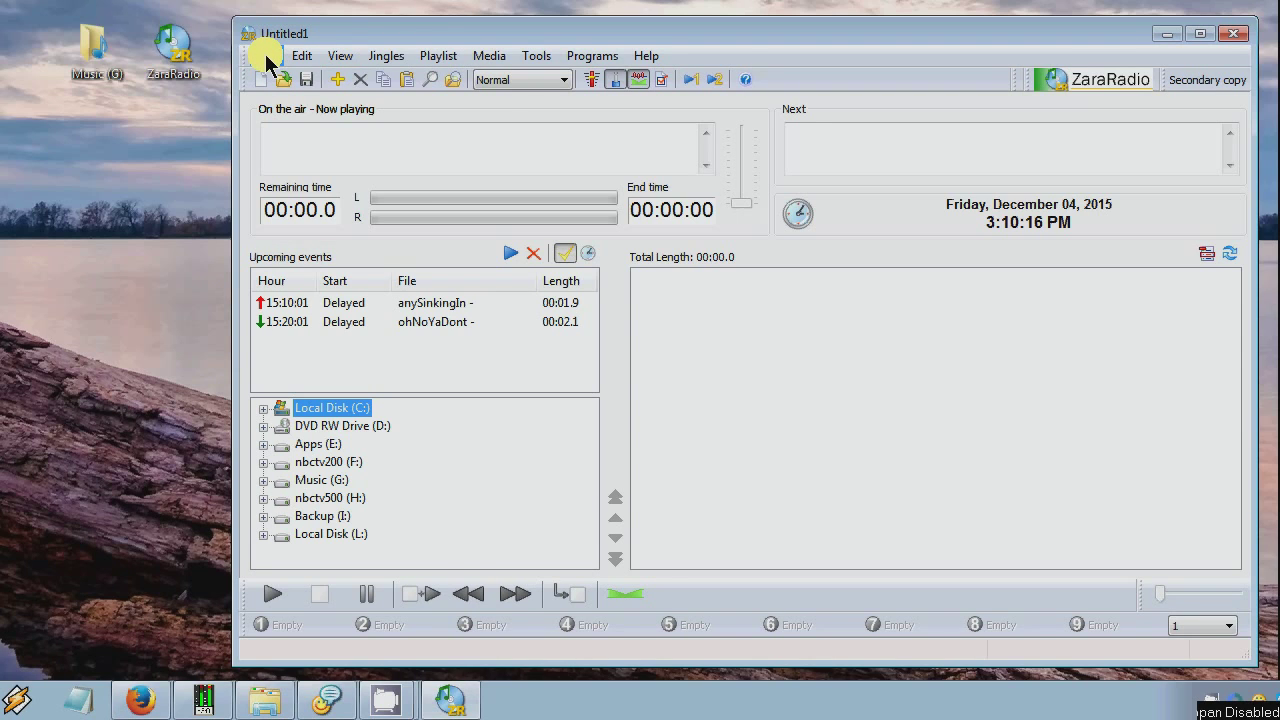
click(266, 56)
mouse_move(292, 62)
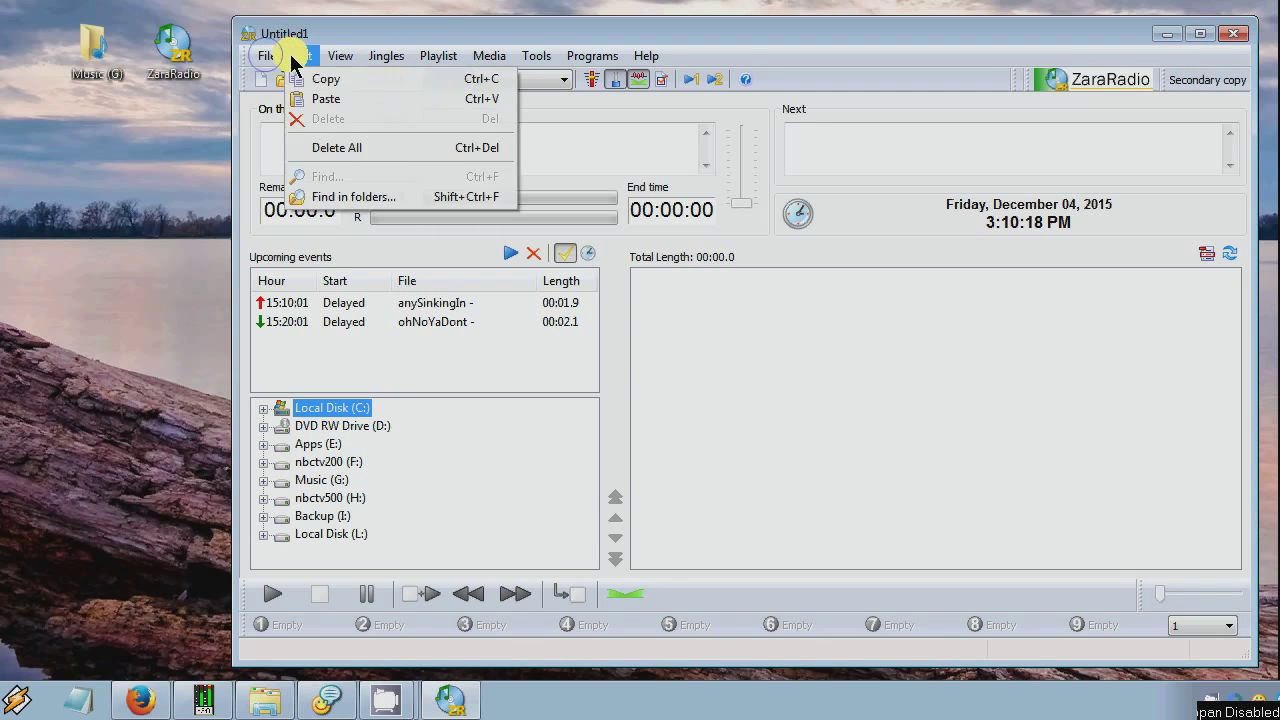
mouse_move(417, 63)
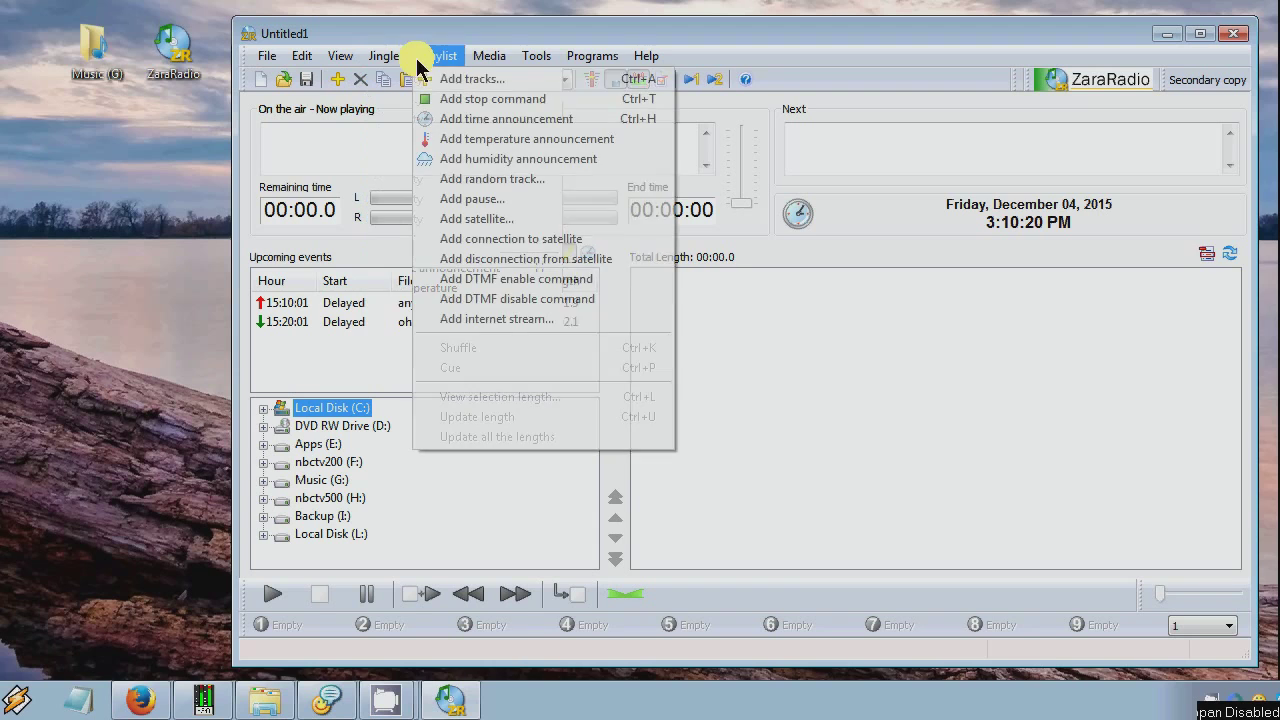
mouse_move(561, 61)
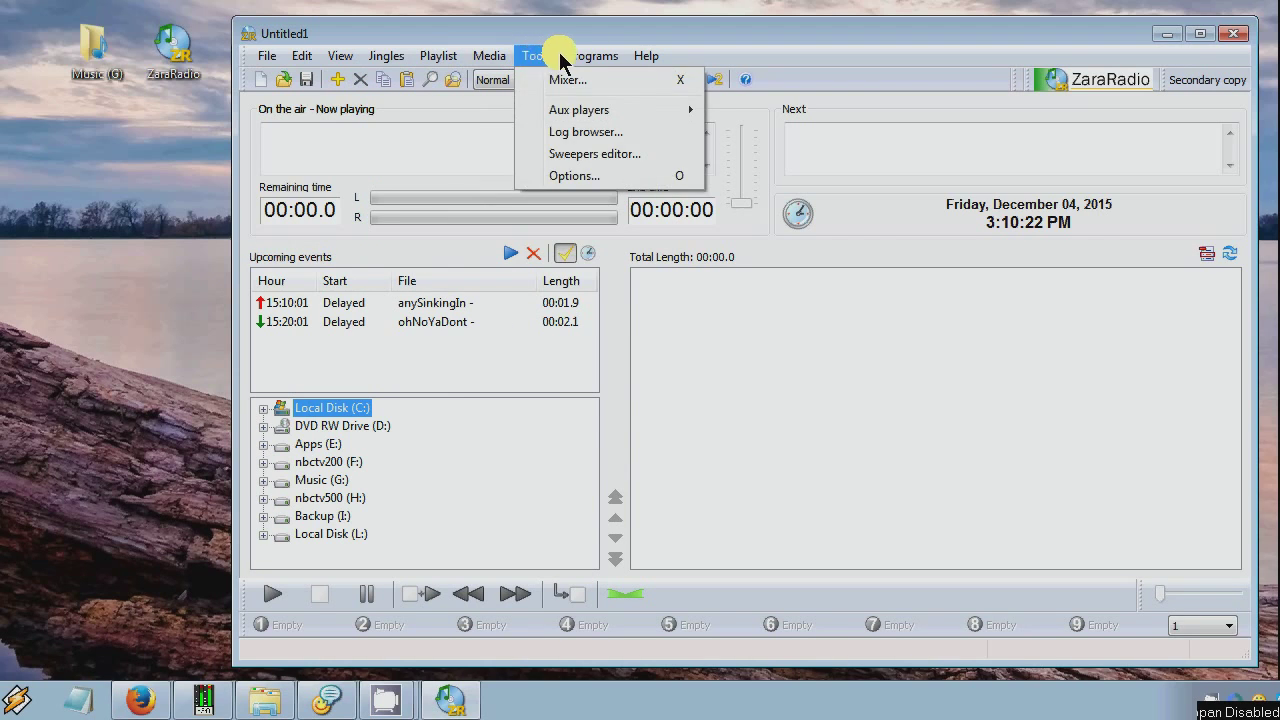
click(646, 56)
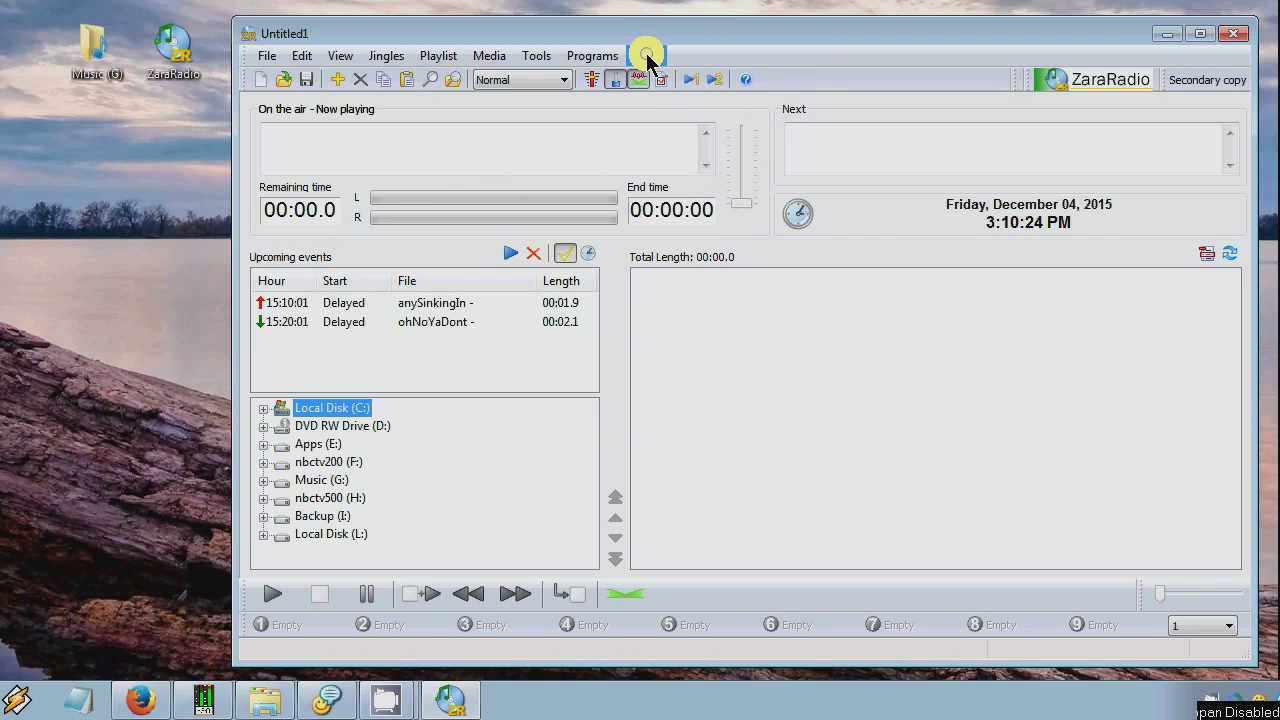
Open the program help and expand the Links, User manual, Menus and Options topics in its contents
click(646, 56)
click(663, 83)
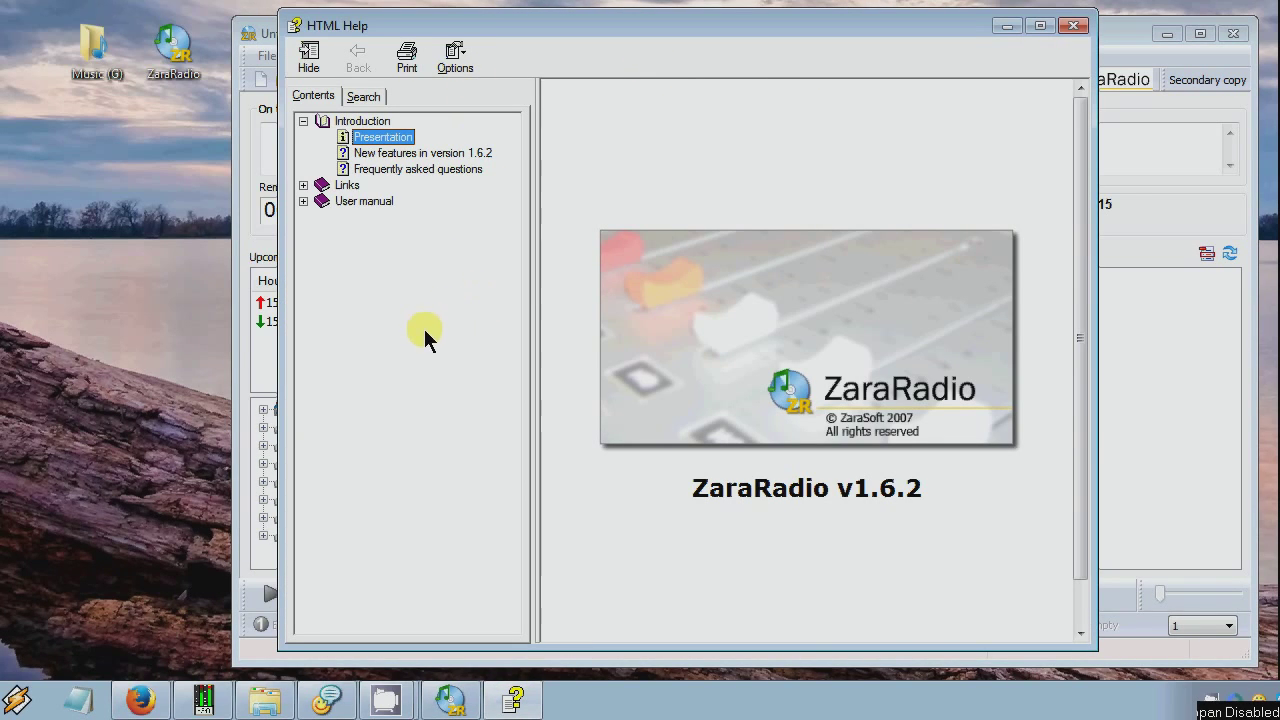
click(304, 186)
click(303, 233)
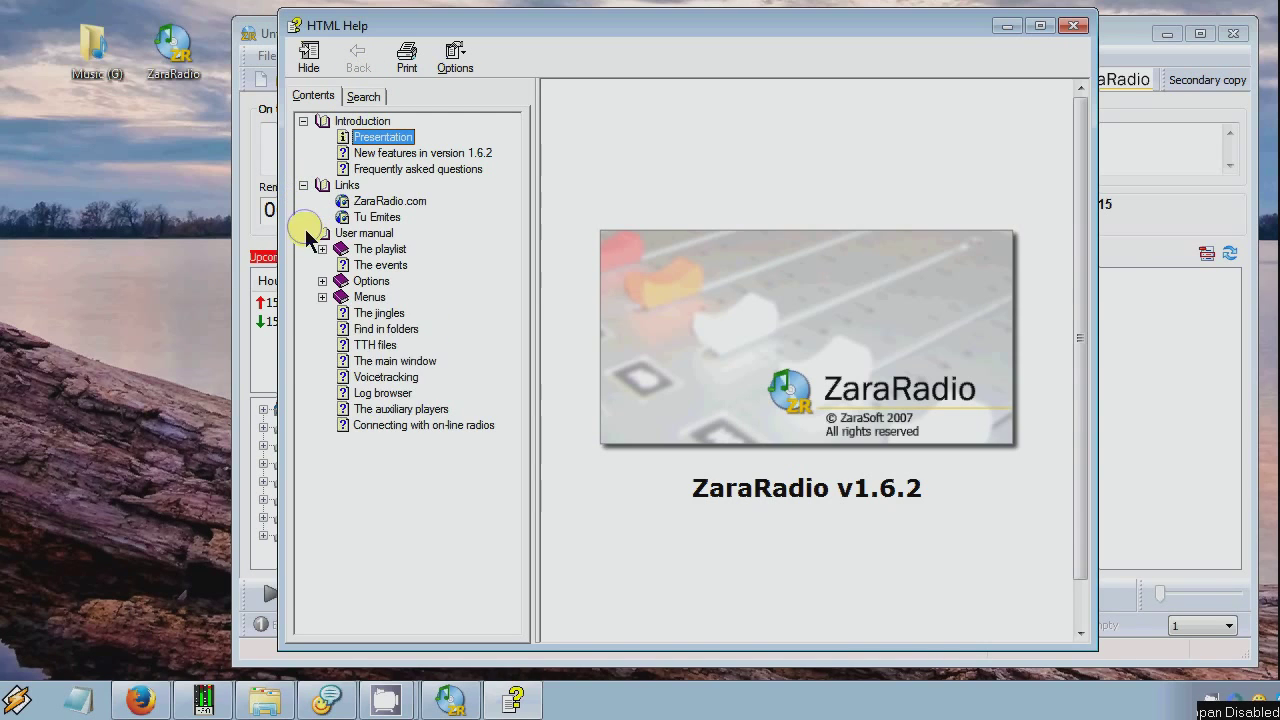
click(322, 297)
click(322, 282)
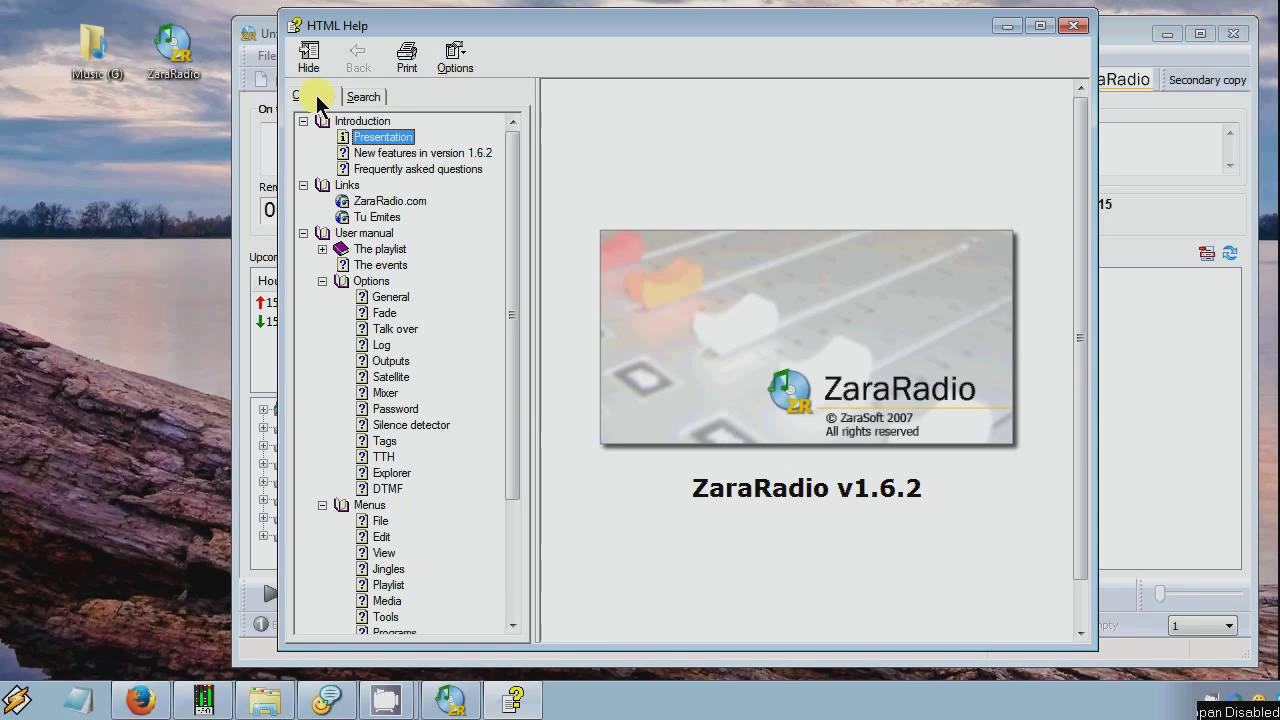
View the help's keyword search page, return to the contents, and close the help
click(368, 96)
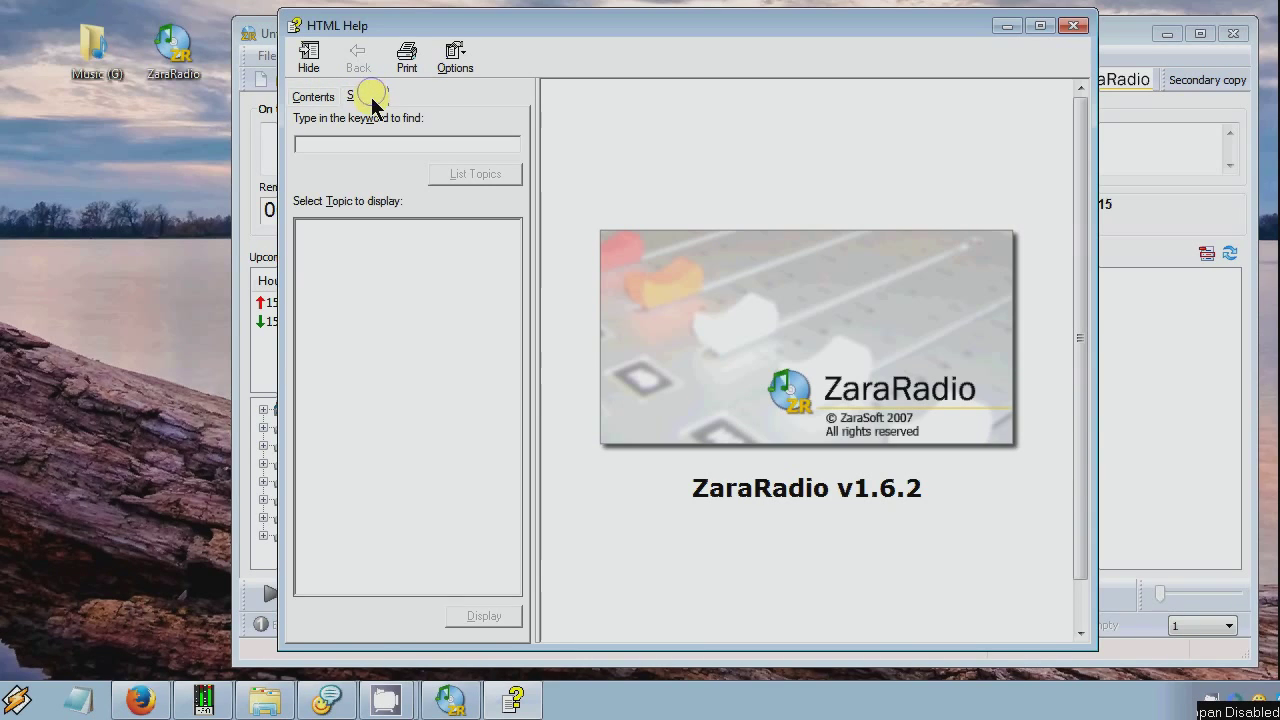
click(313, 97)
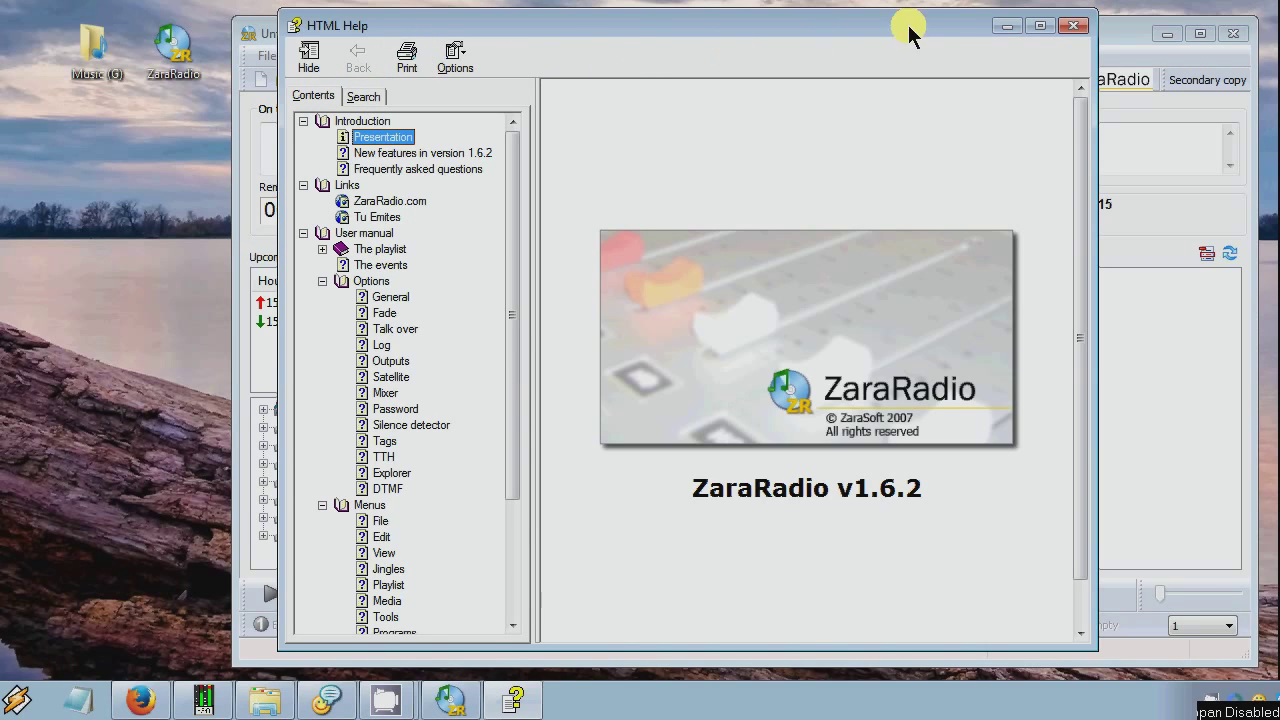
click(1077, 28)
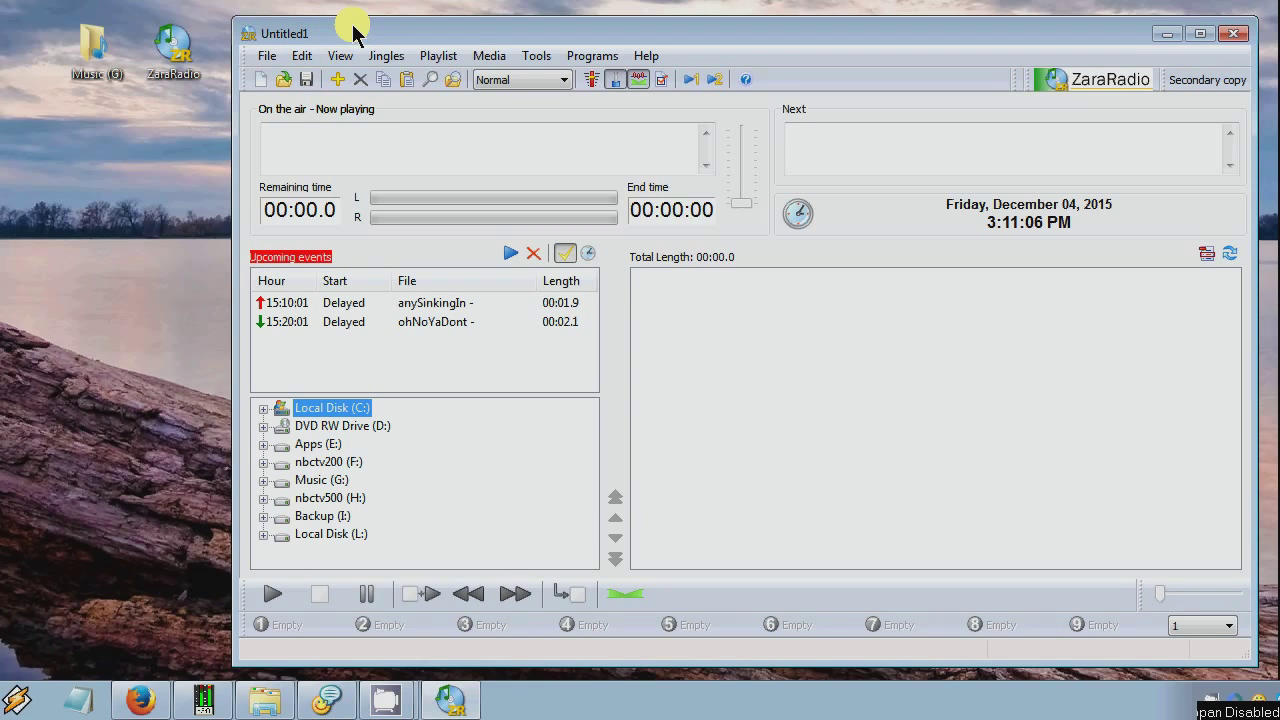
Examine the available playback modes and leave the mode set to Normal
click(560, 79)
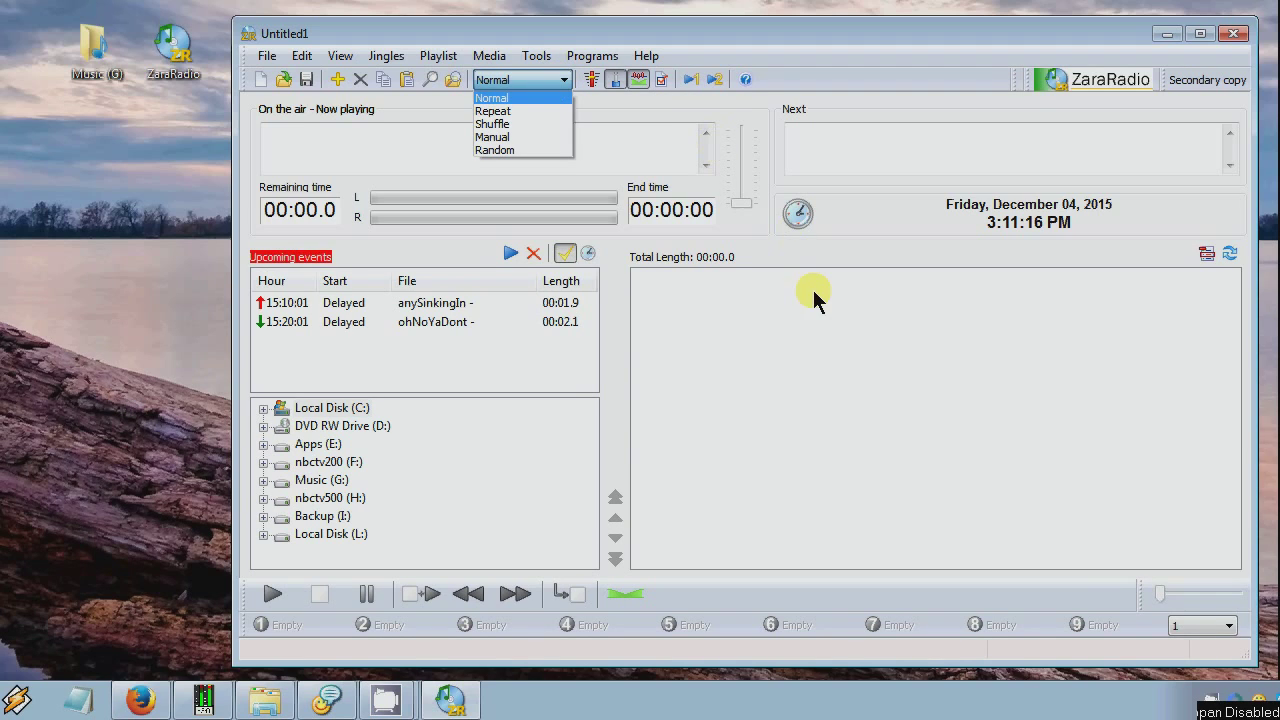
click(824, 361)
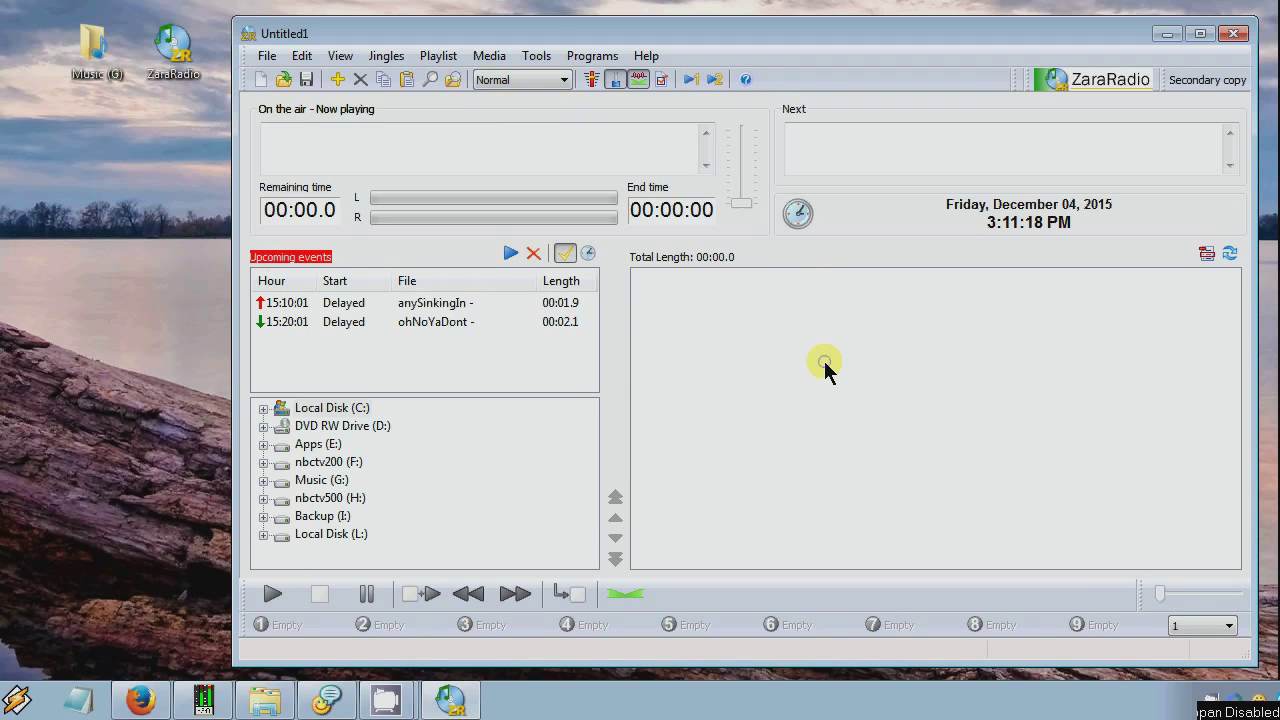
click(563, 79)
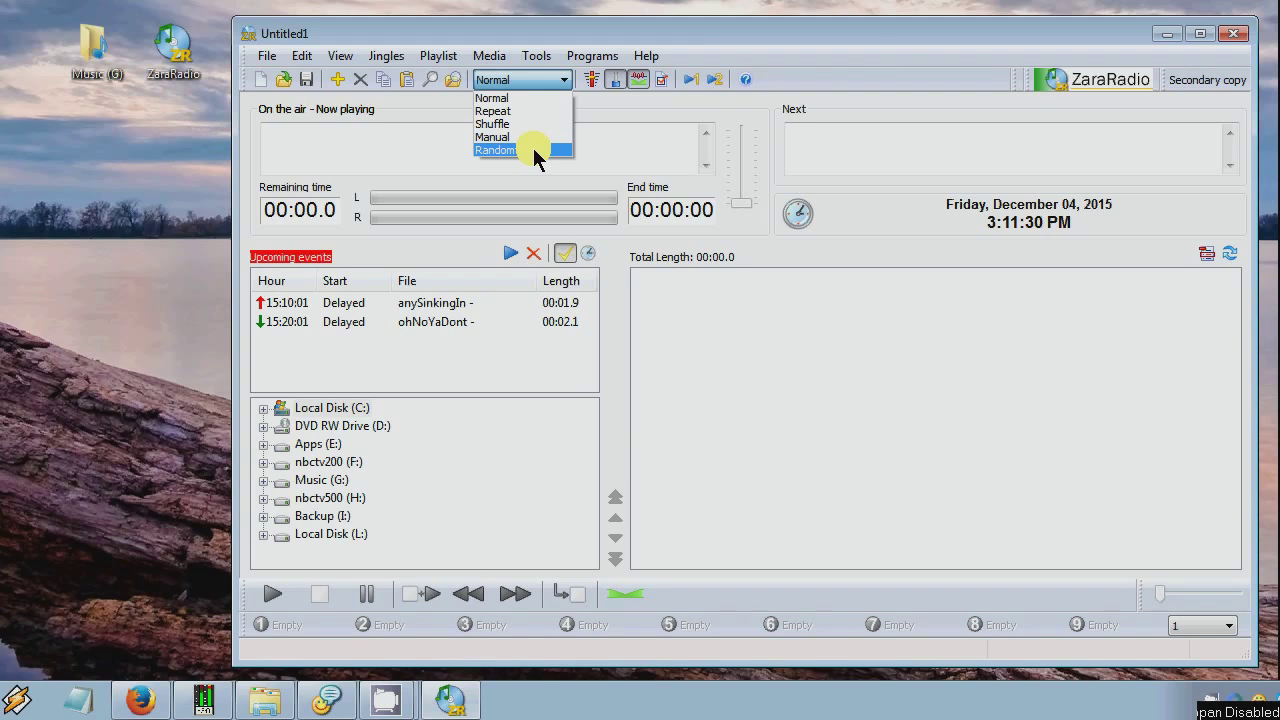
click(855, 67)
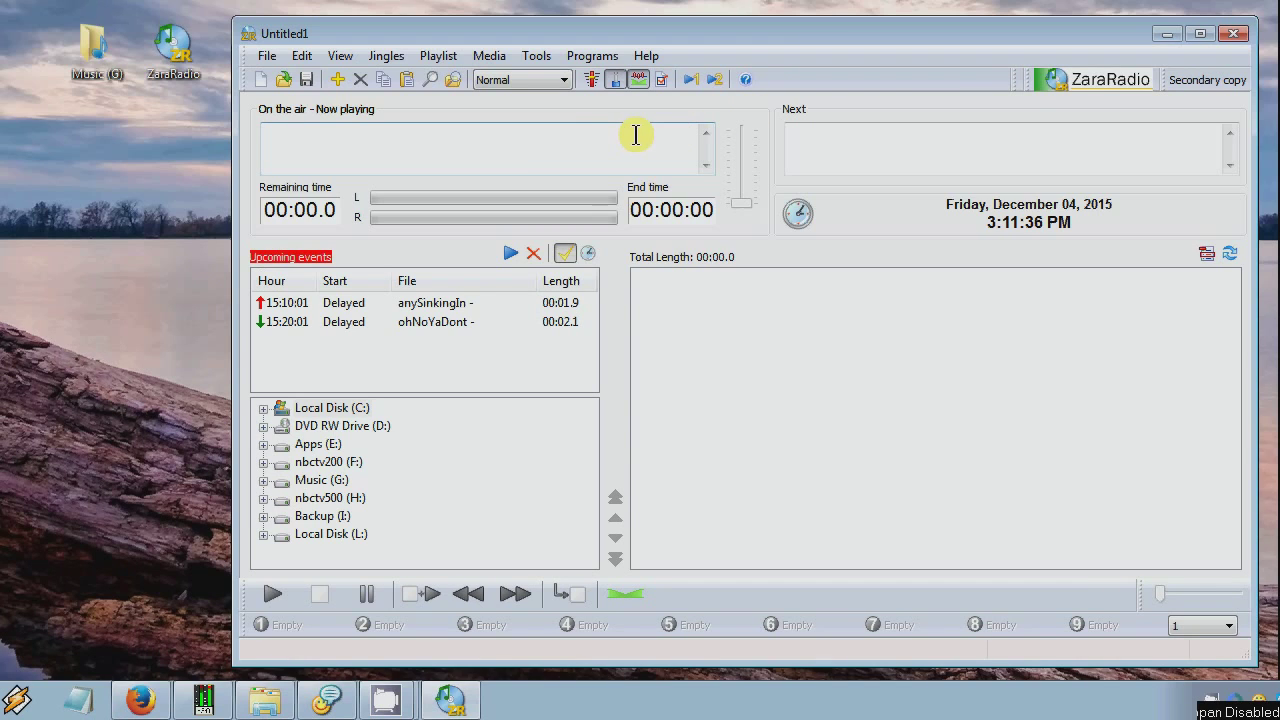
click(467, 143)
click(955, 139)
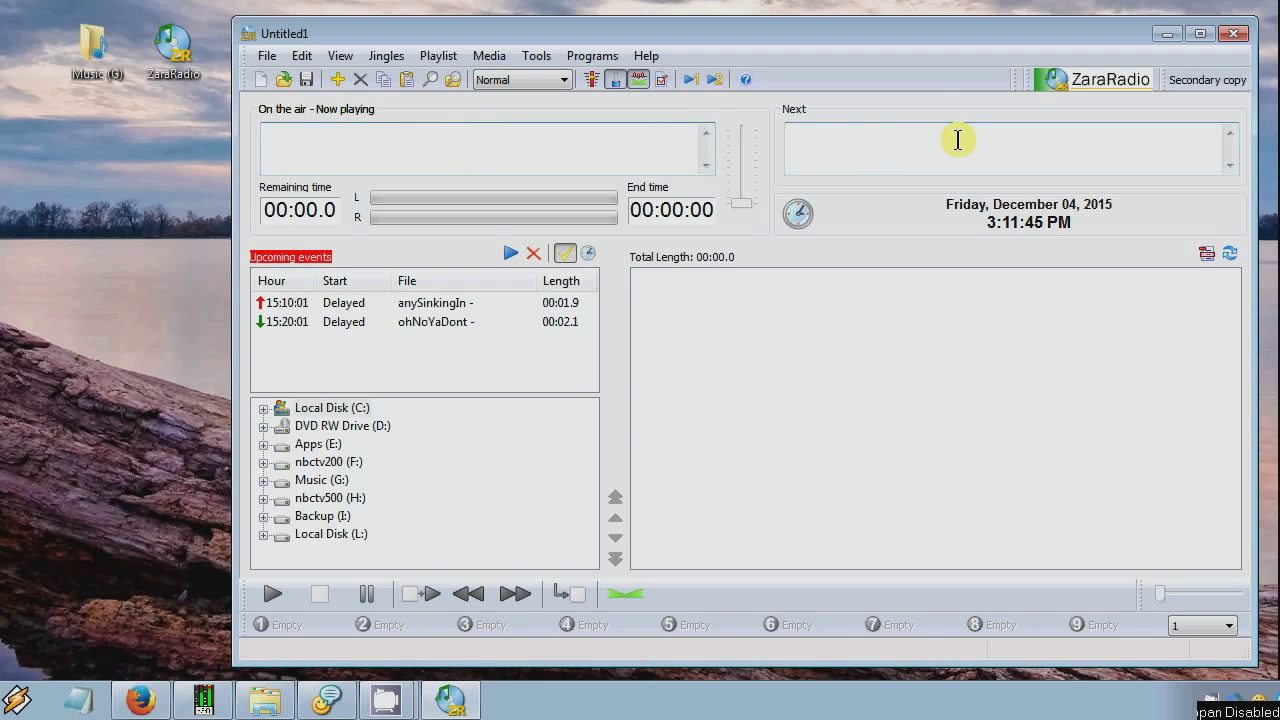
click(997, 140)
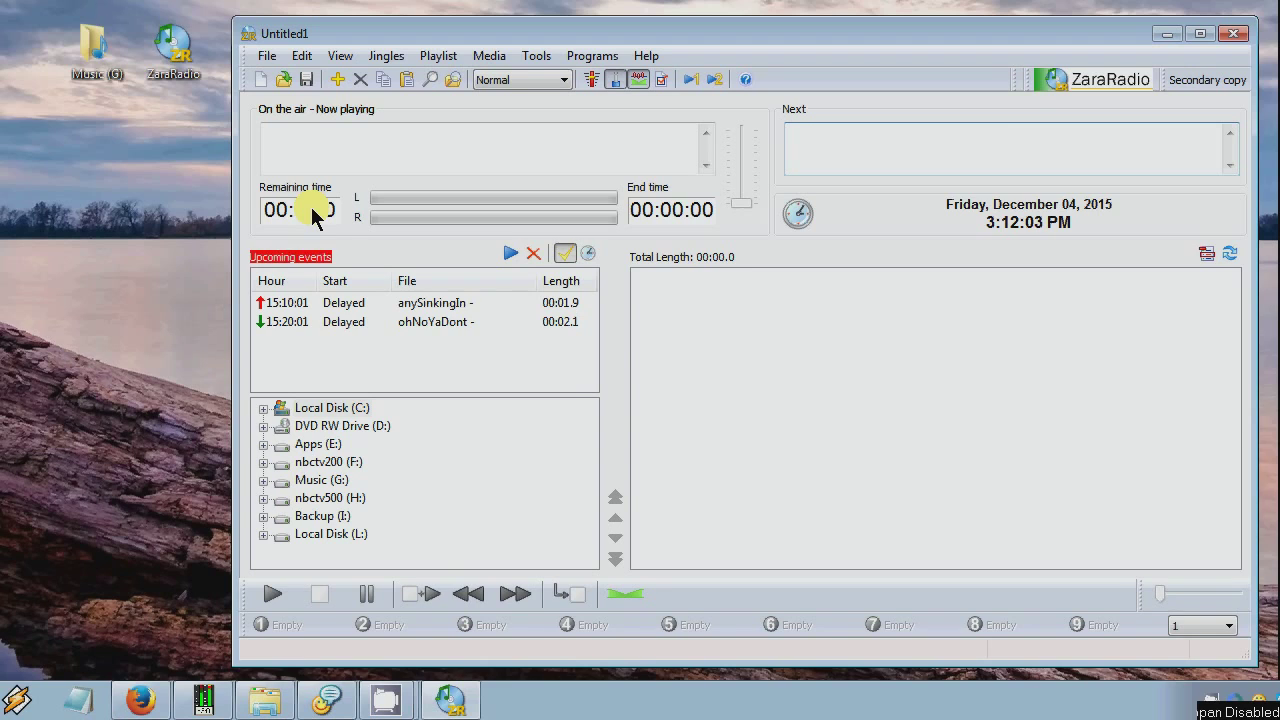
click(423, 147)
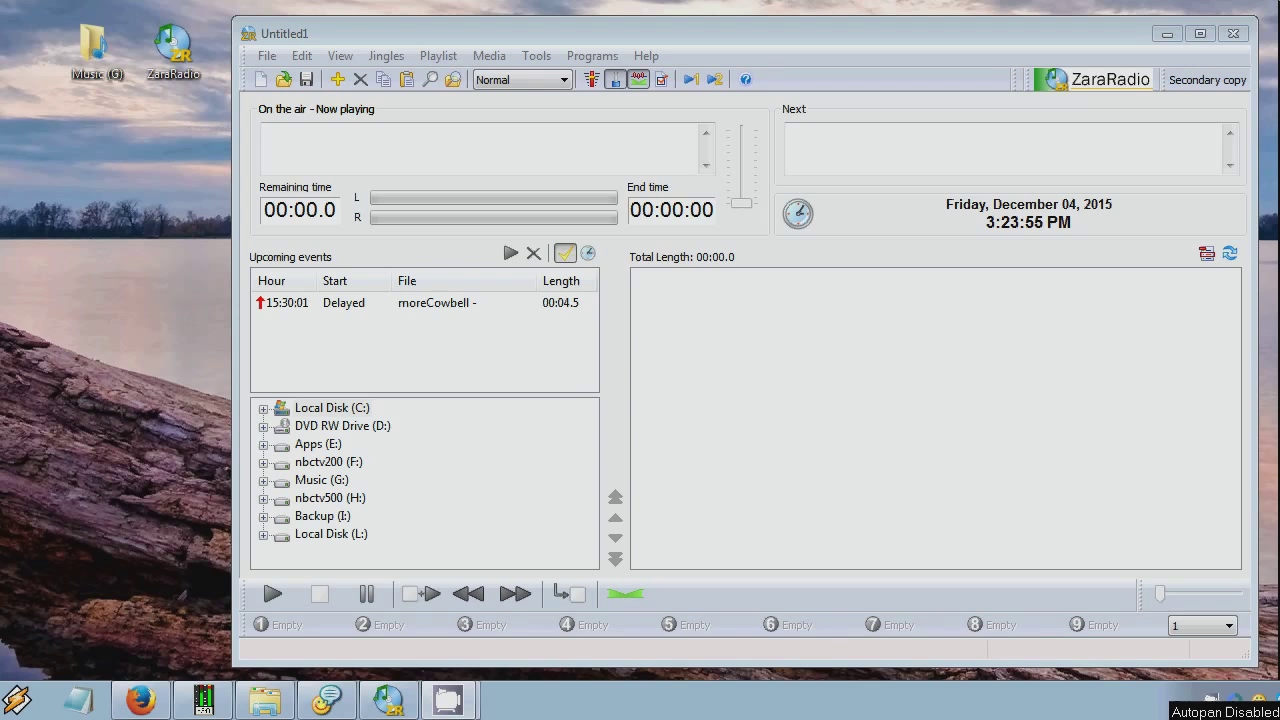
click(490, 346)
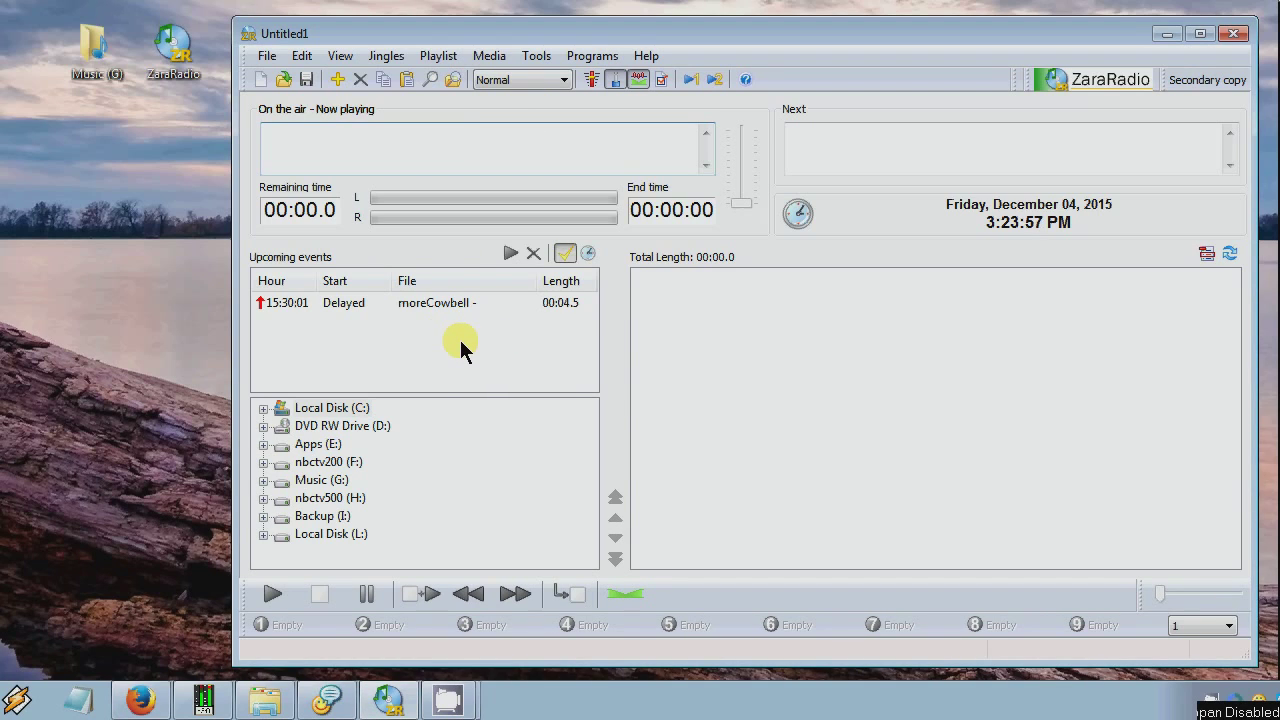
click(295, 304)
click(309, 332)
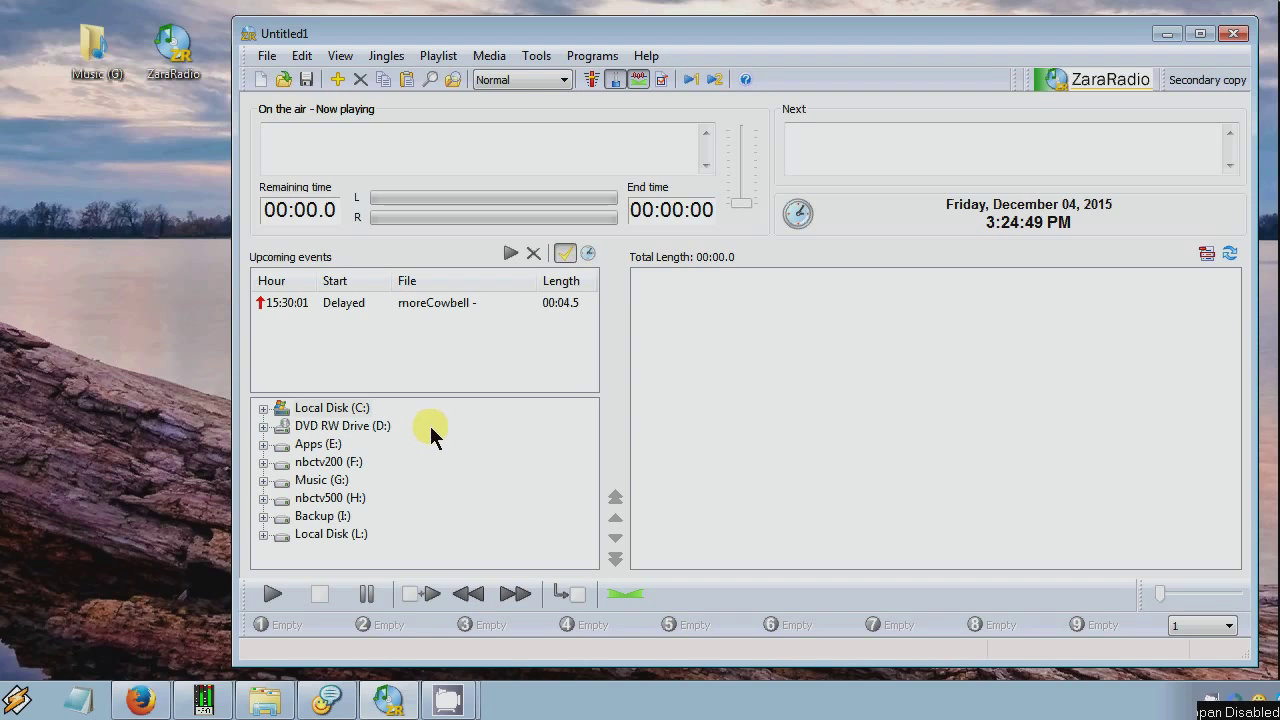
Expand the Music (G:) drive and its MUSIC folder in the file tree and look through the artist folders
click(262, 481)
scroll(465, 463, down, 3)
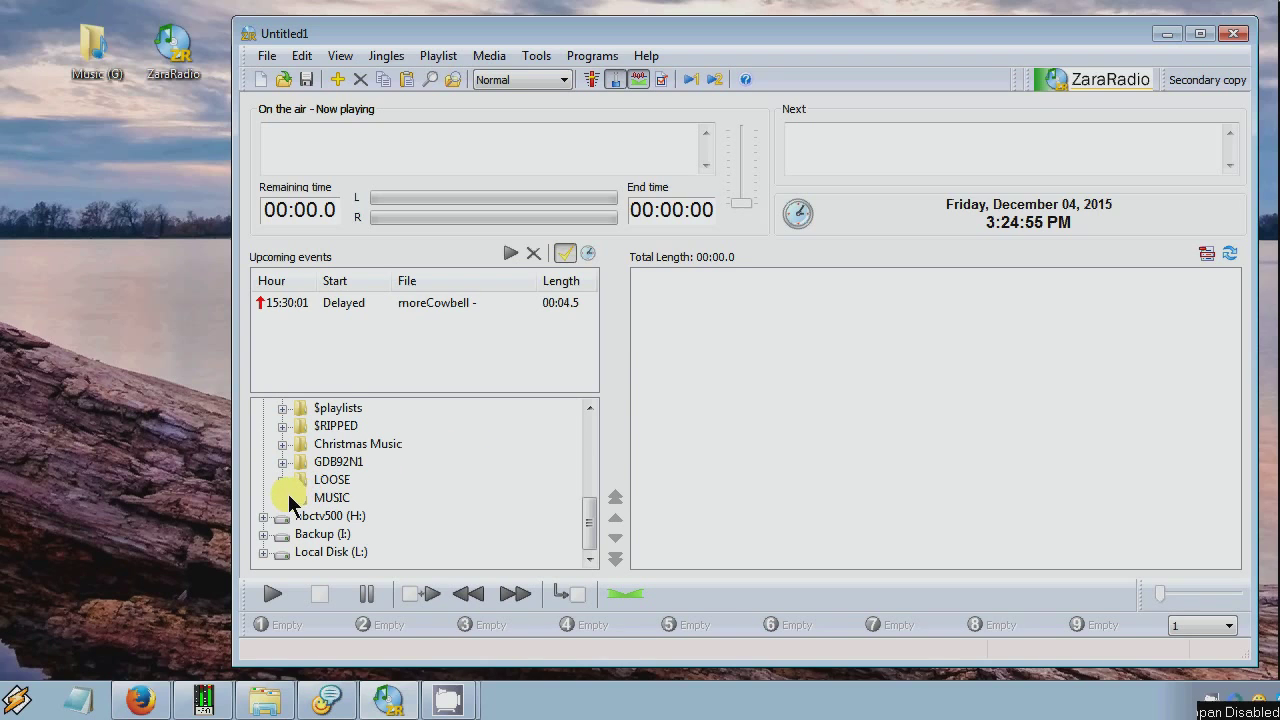
click(282, 496)
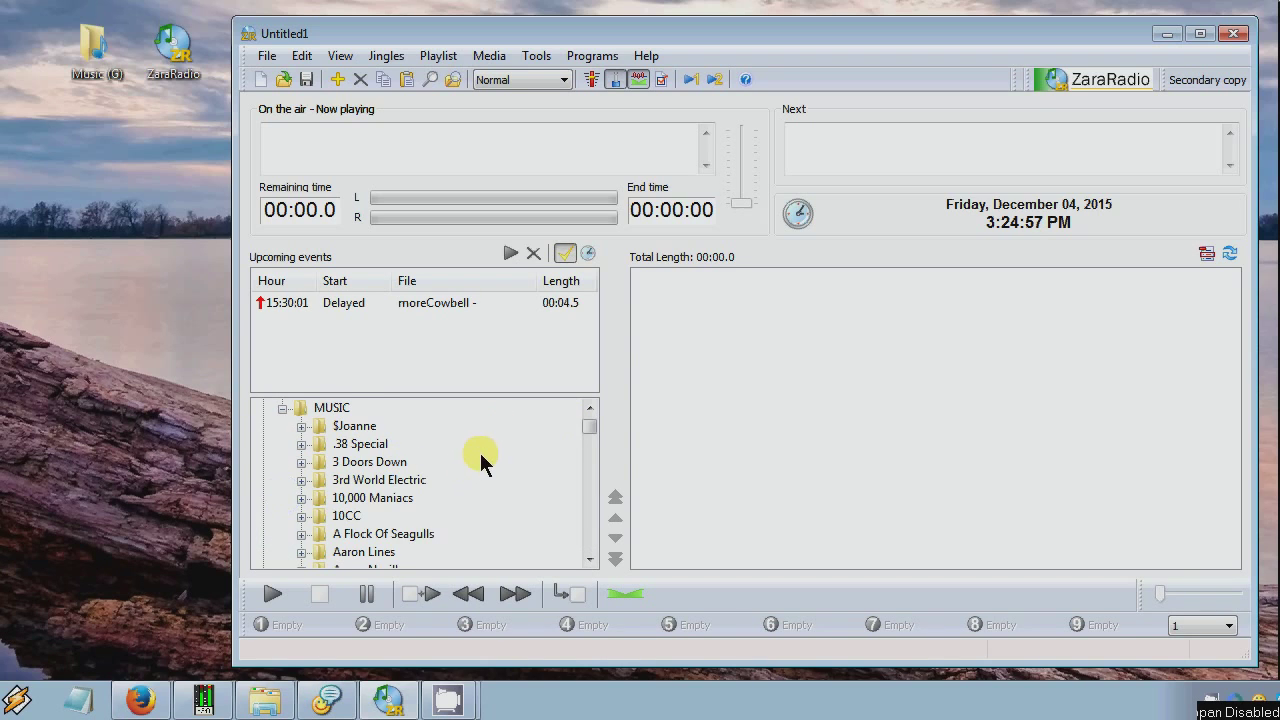
scroll(480, 455, down, 1)
scroll(517, 440, down, 3)
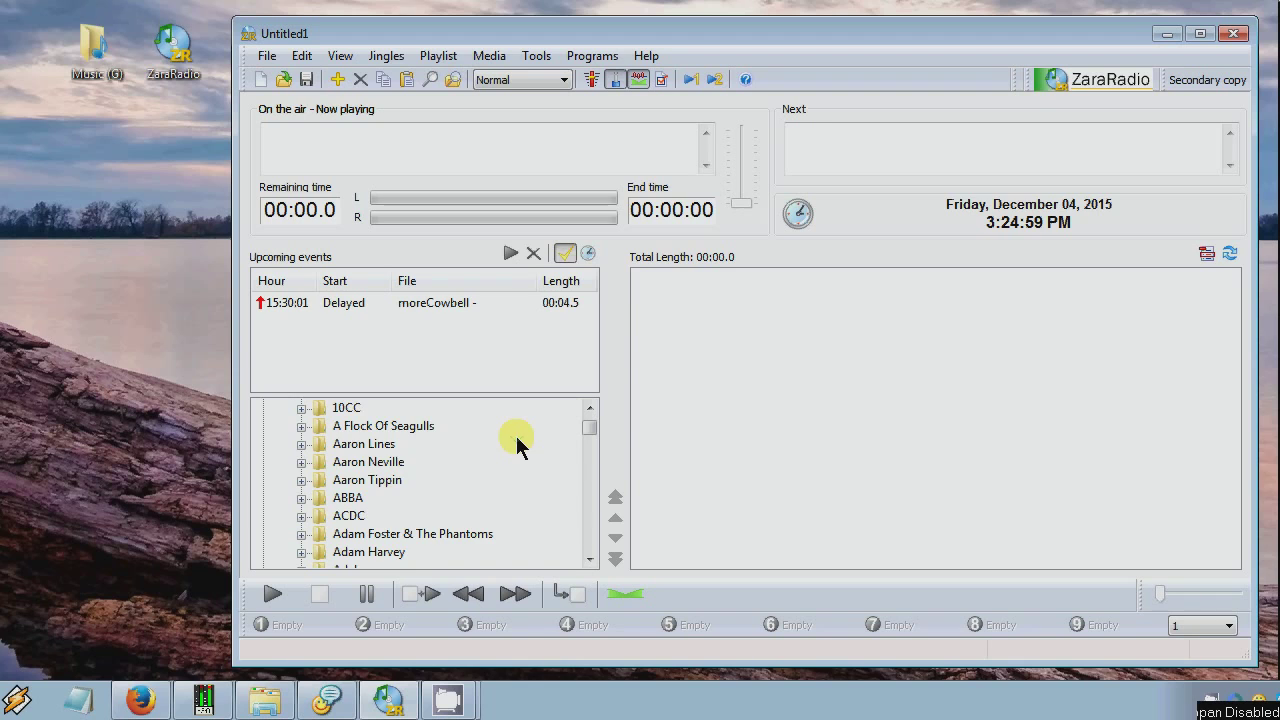
scroll(559, 460, up, 1)
scroll(559, 462, up, 3)
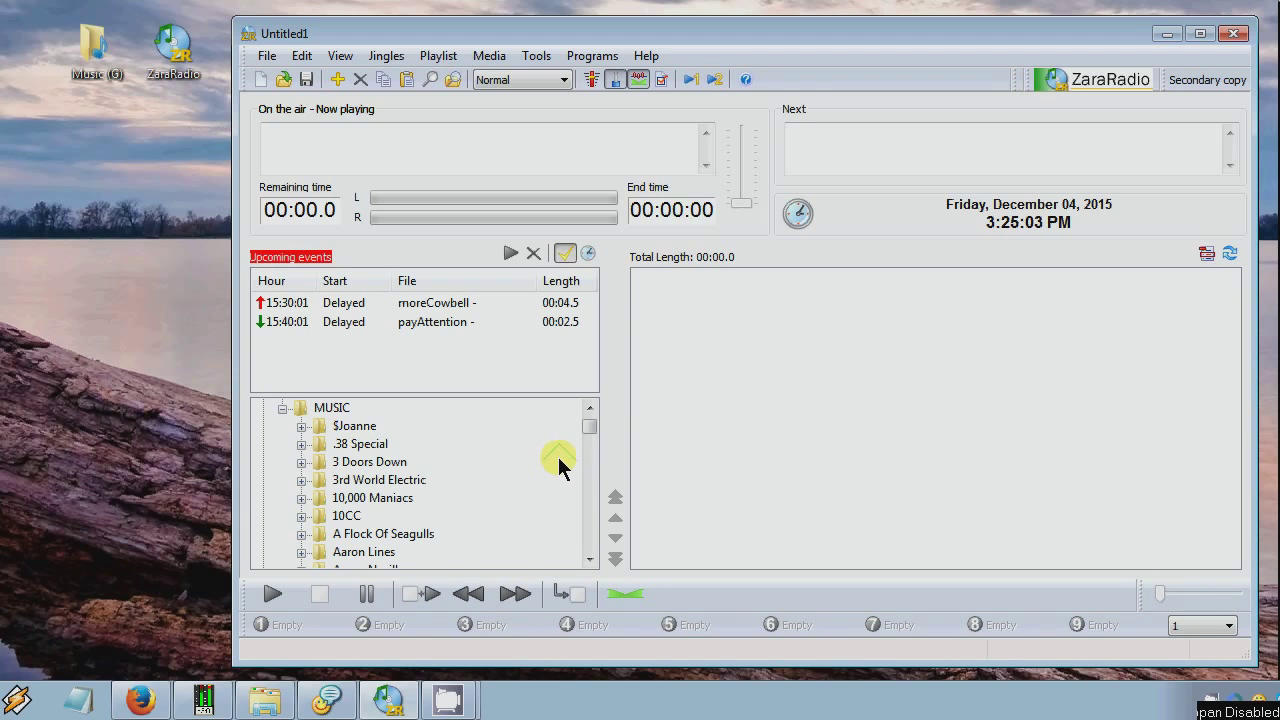
Look further through the artist folders in the MUSIC file tree, down to the Joe and John entries
scroll(546, 447, down, 1)
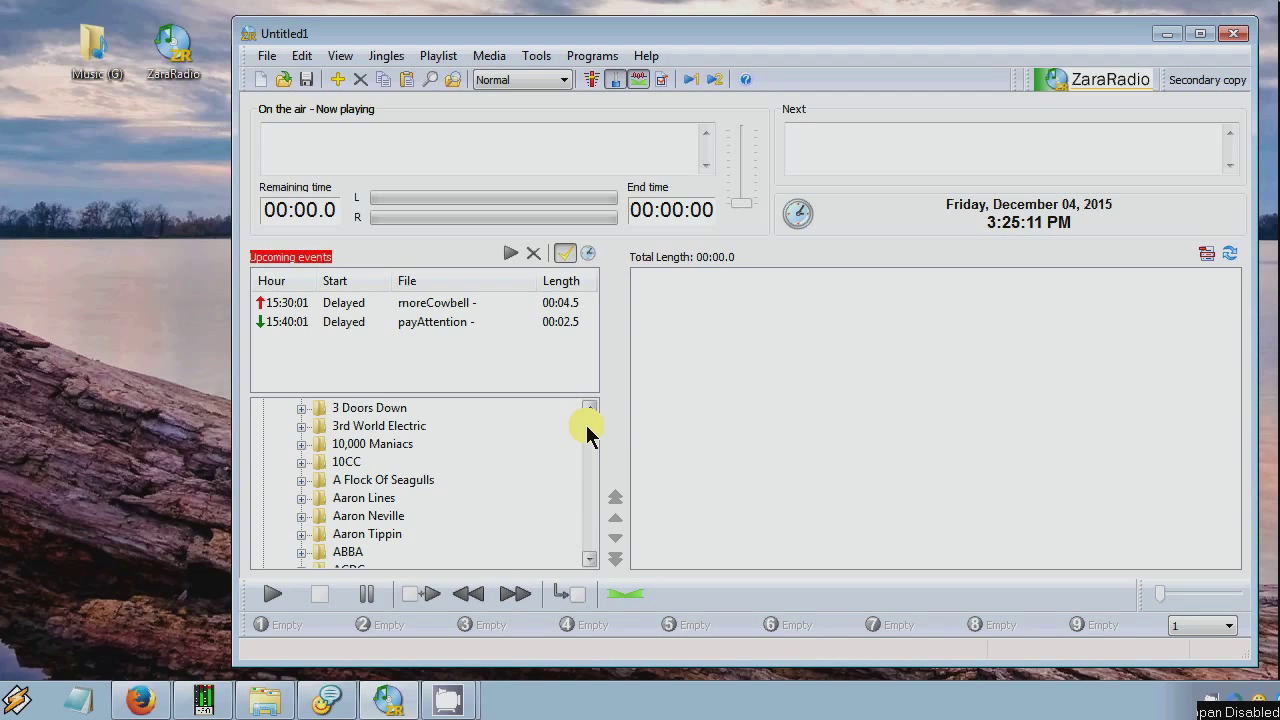
drag(586, 429, 531, 471)
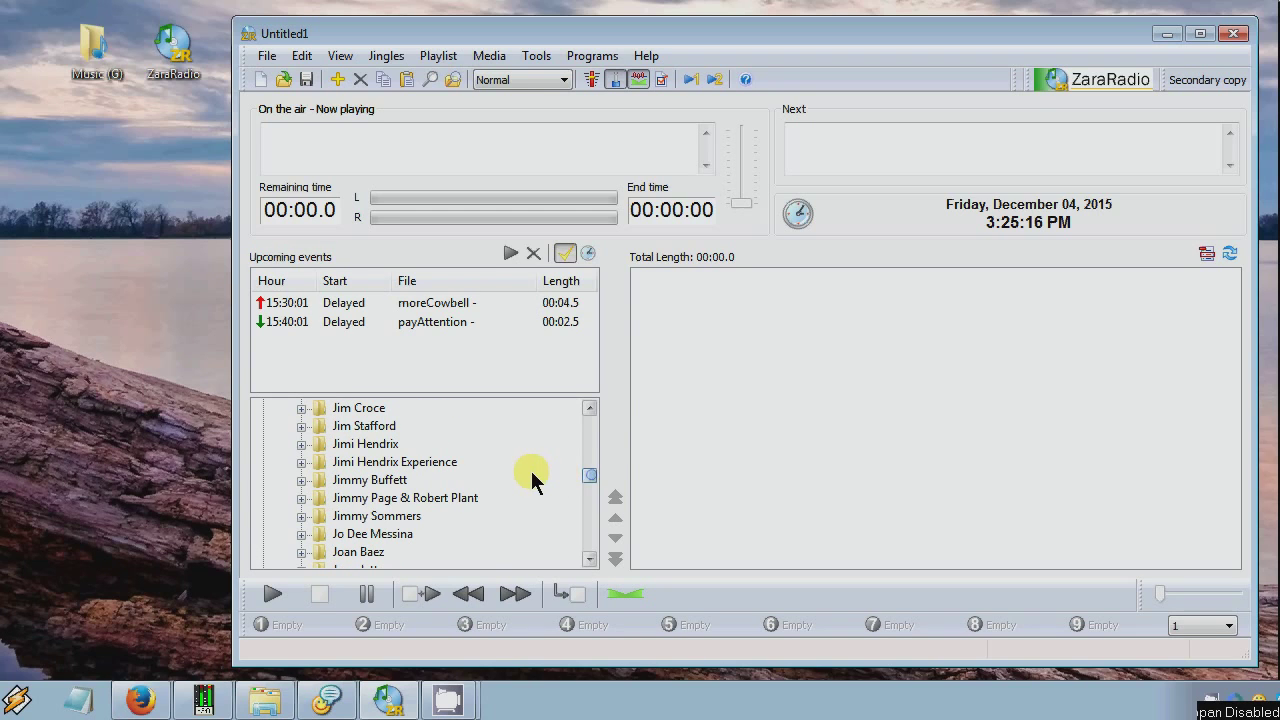
scroll(530, 471, down, 3)
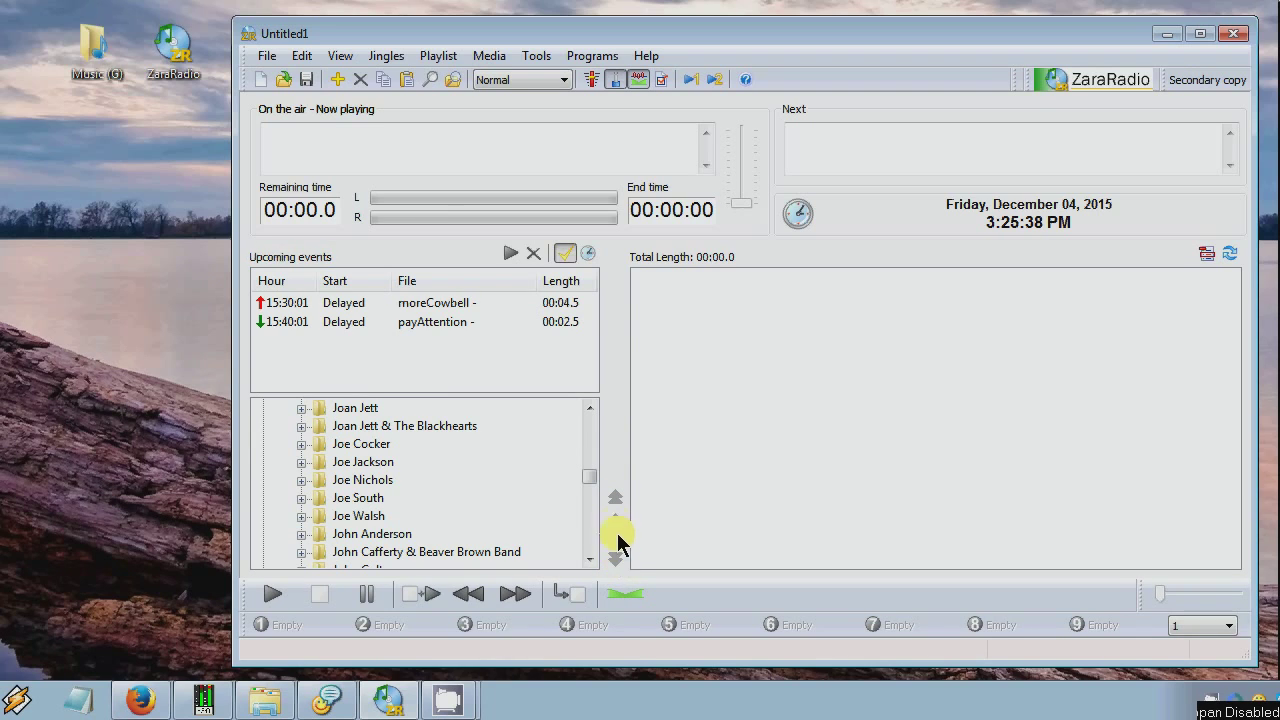
click(824, 356)
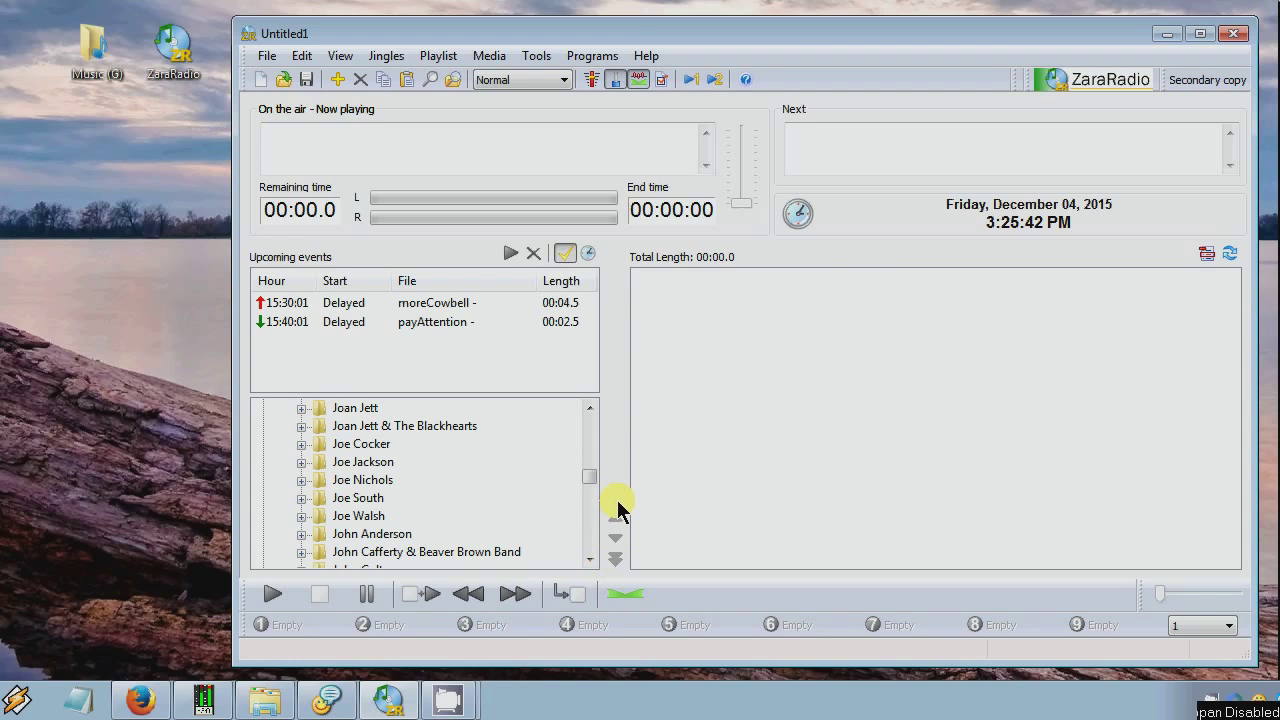
click(873, 278)
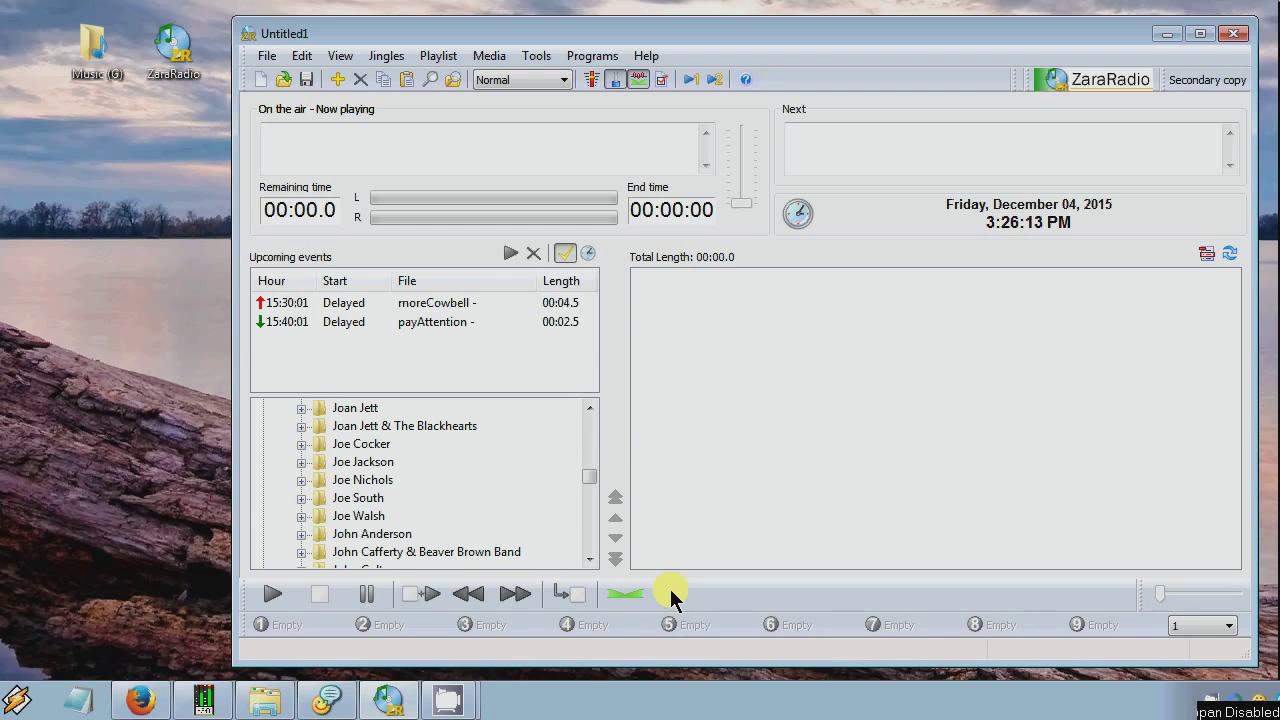
Turn the green volume-dip function on and off again, and view the available jingle sets, leaving set 1 selected
click(615, 593)
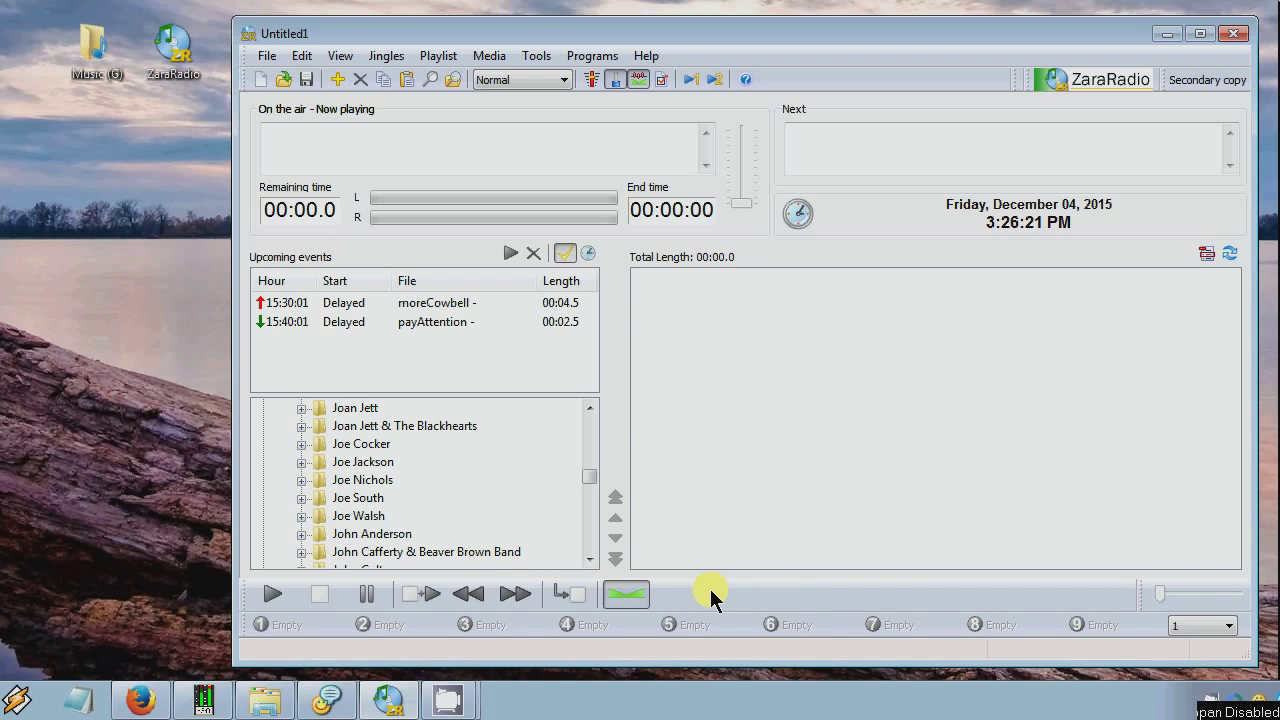
click(625, 590)
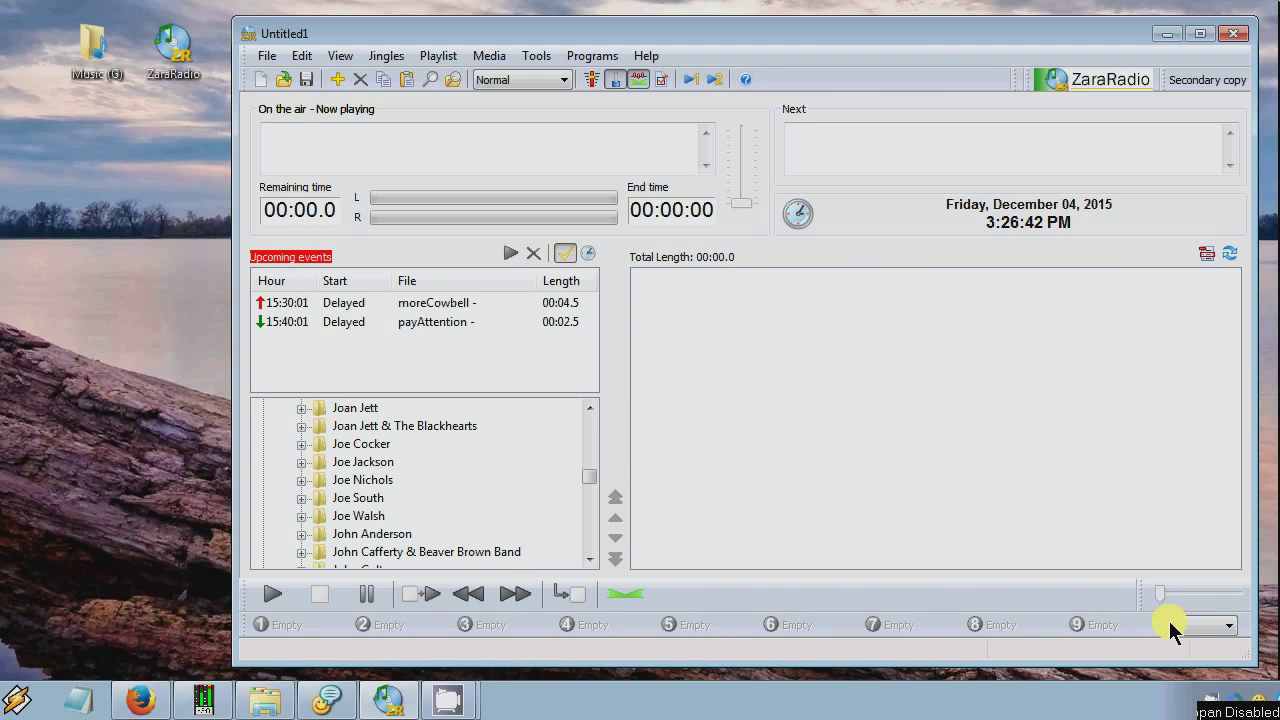
click(1228, 626)
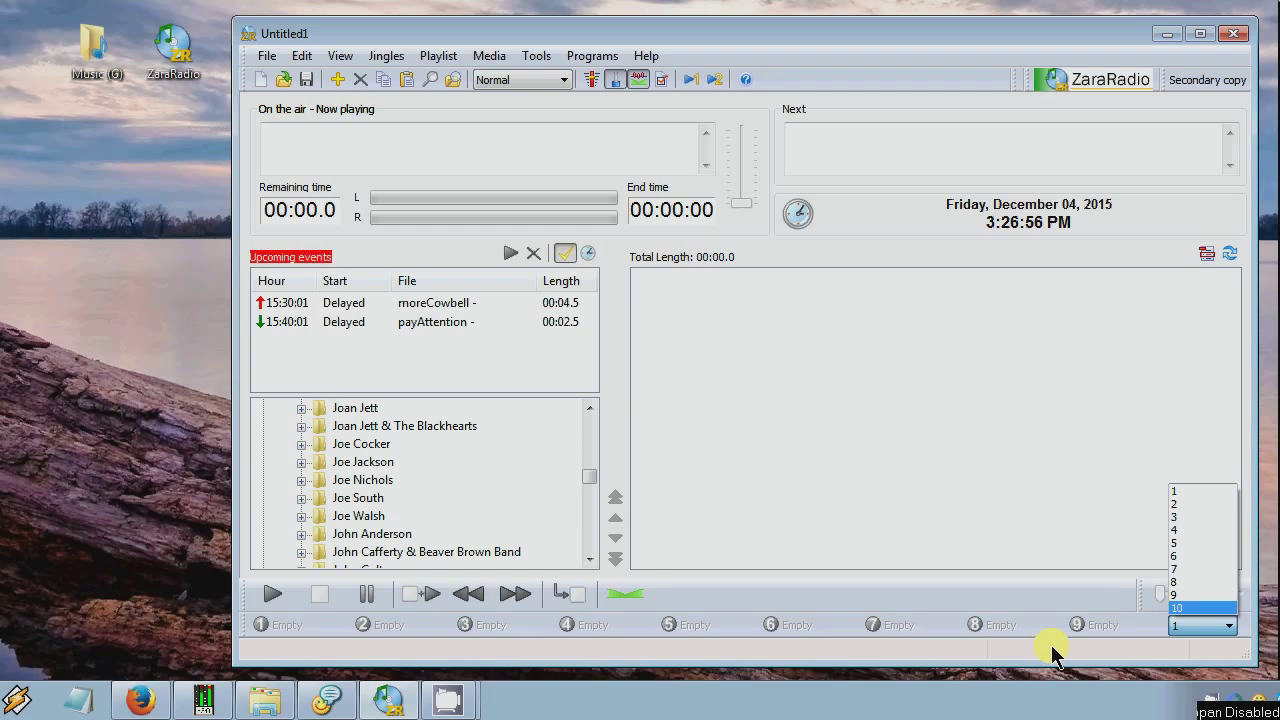
click(1029, 592)
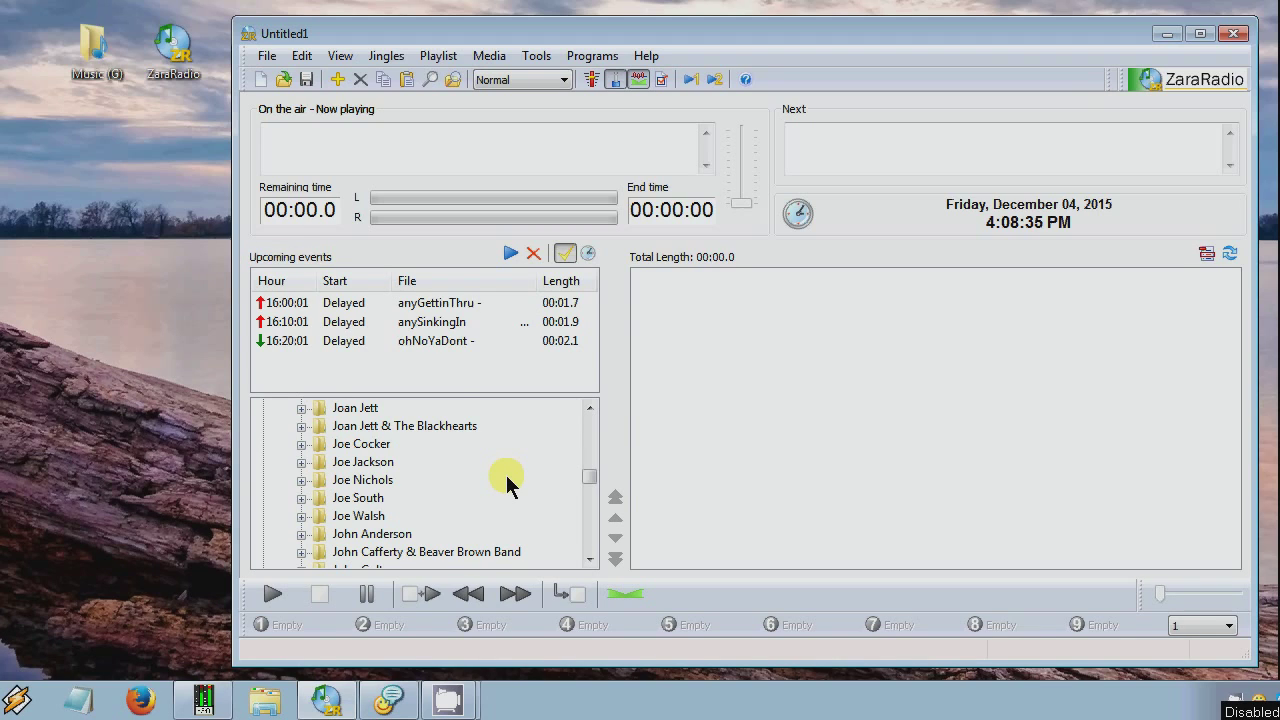
Open the Music (G) drive in a file explorer window and search it for "joe cocker"
double_click(90, 50)
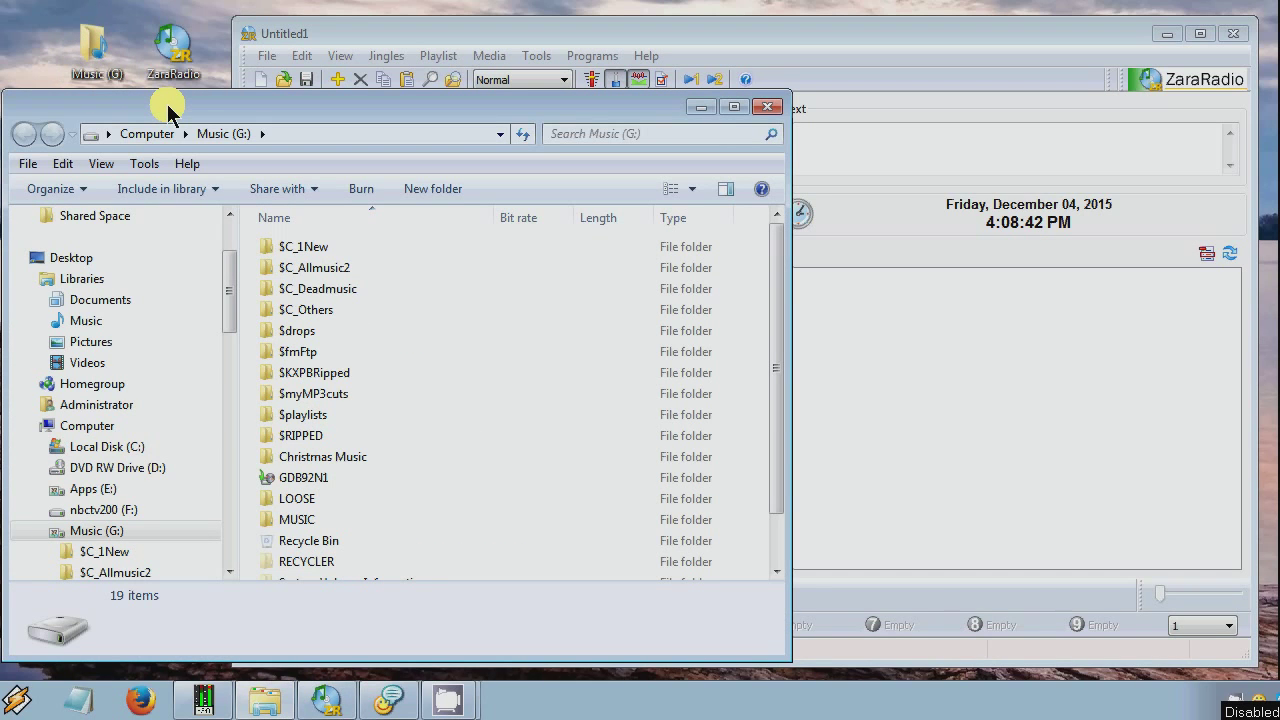
click(617, 134)
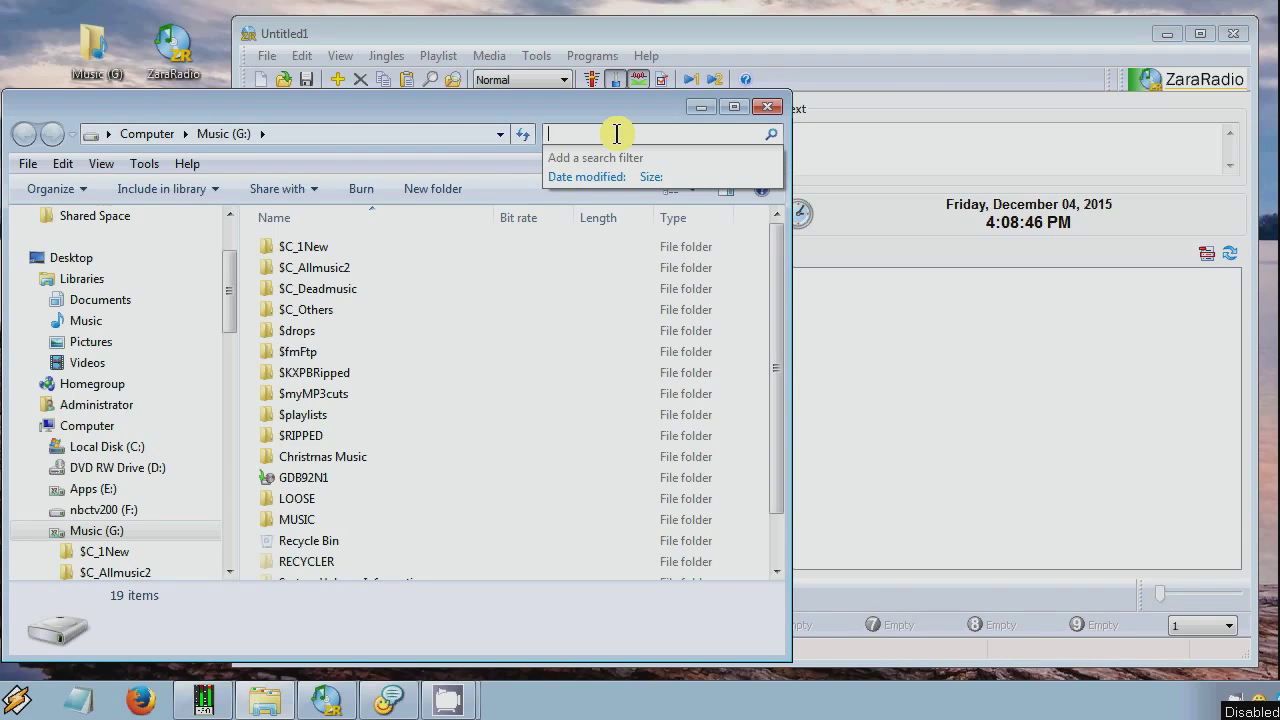
text(joe co)
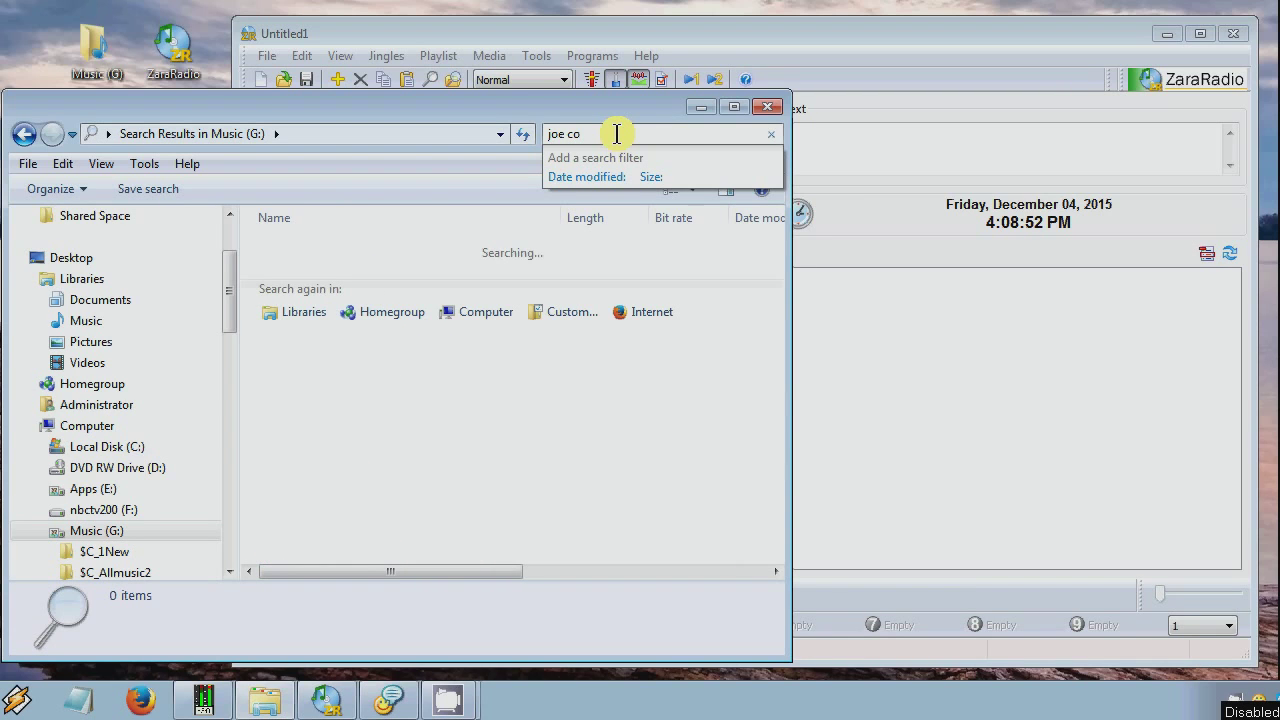
text(c)
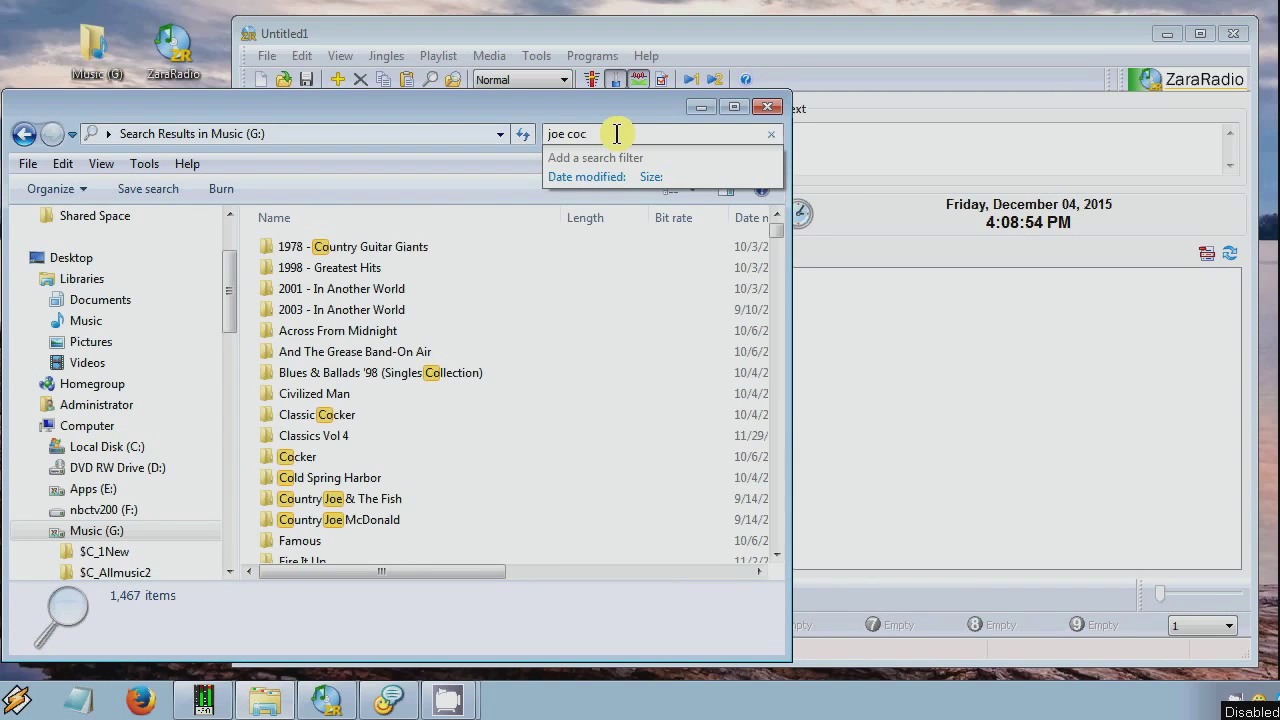
text(ker)
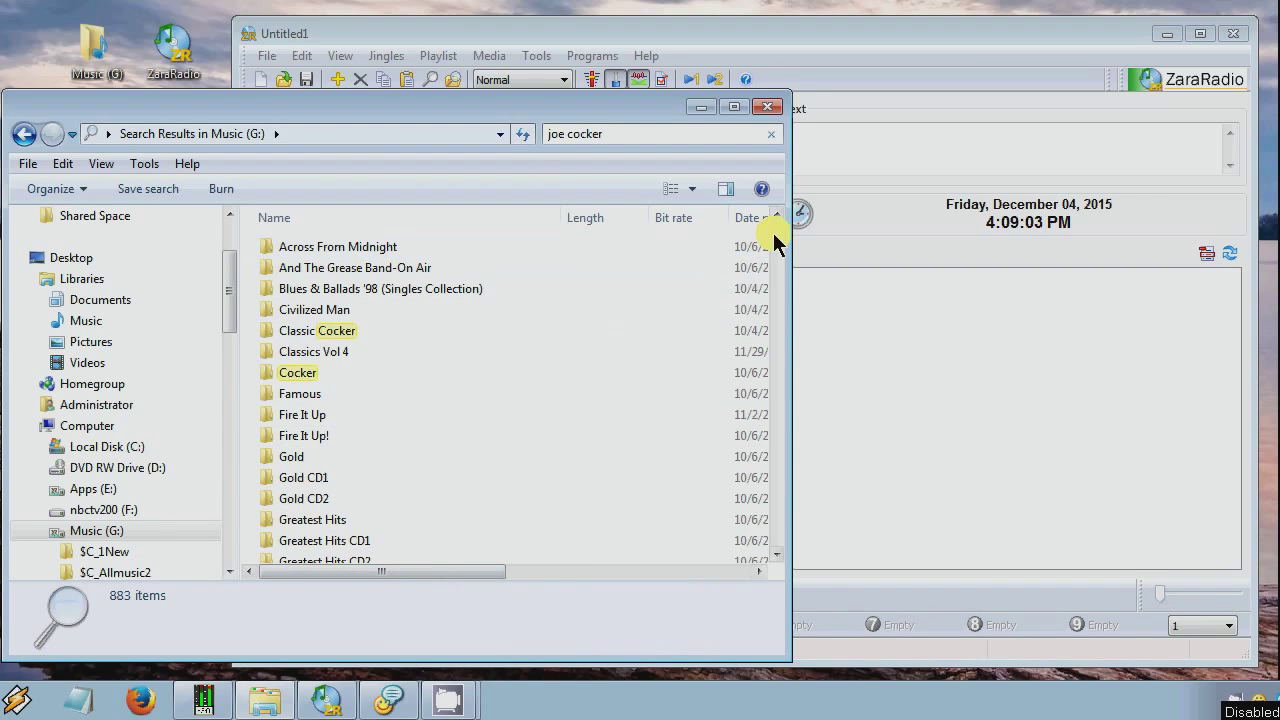
Add one "Fire It Up - Joe Cocker.mp3" file from the search results to the ZaraRadio playlist and bring ZaraRadio to the front
drag(777, 230, 777, 258)
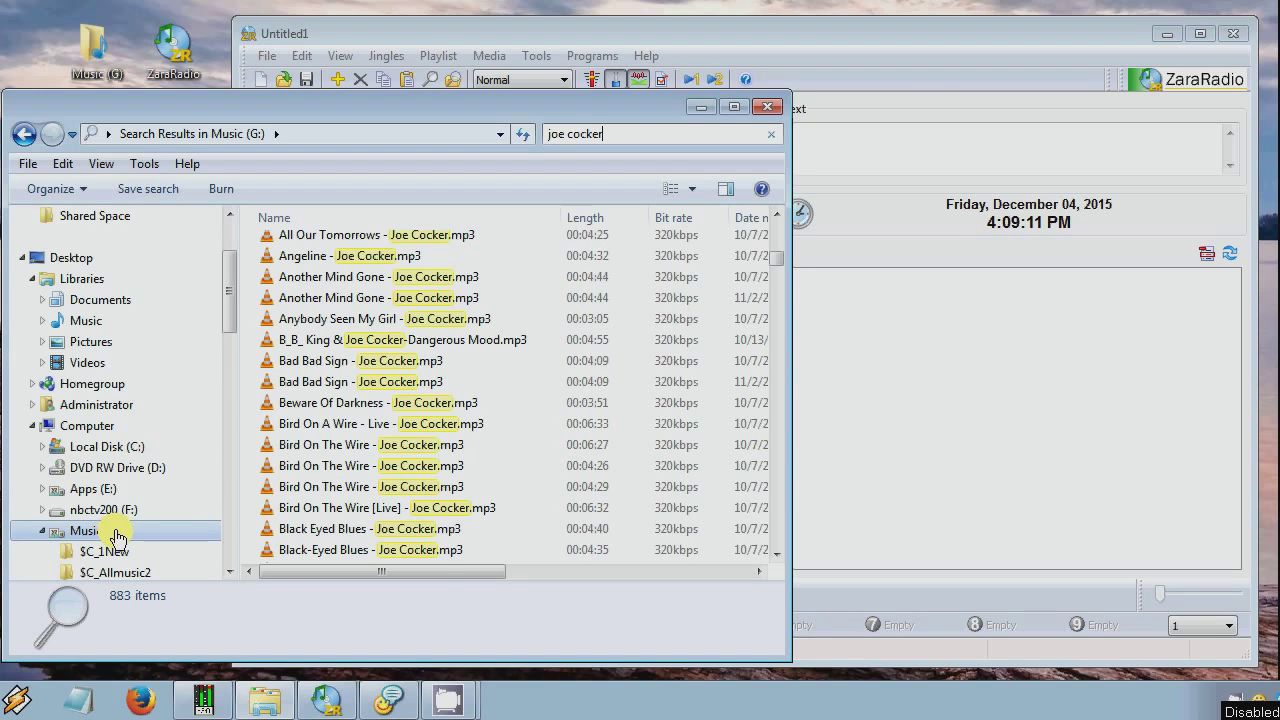
click(776, 256)
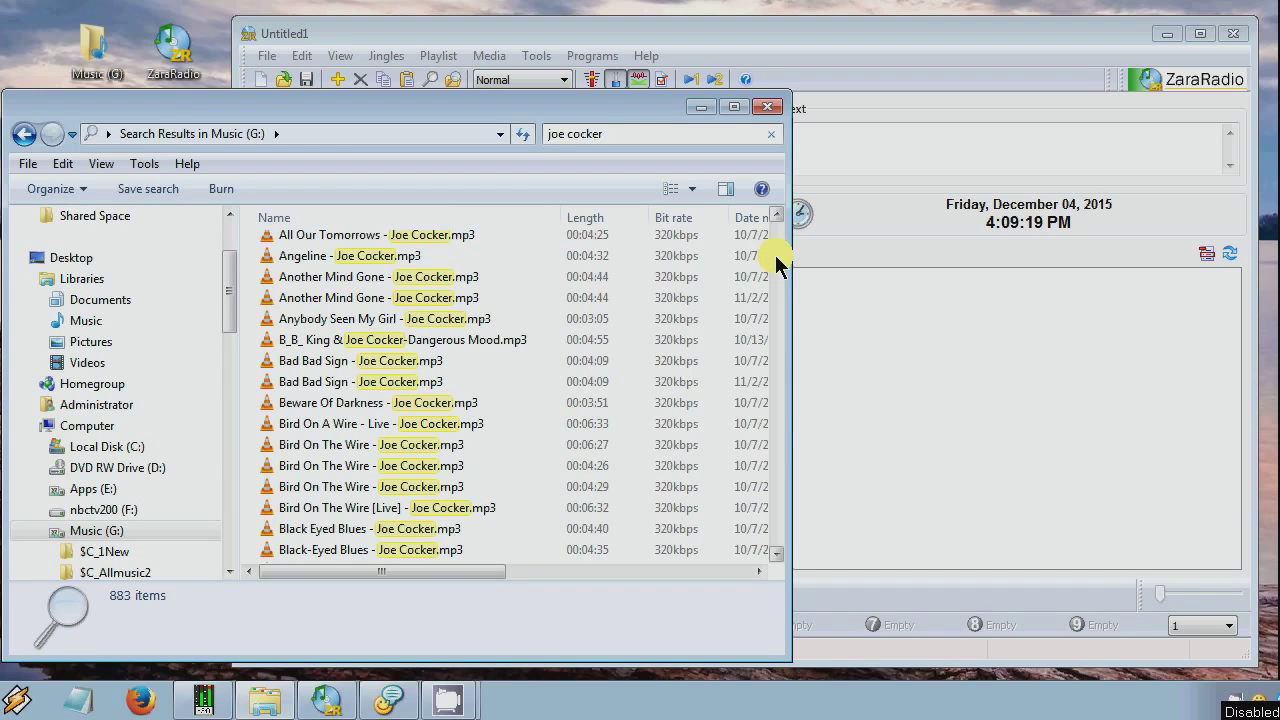
scroll(776, 260, down, 1)
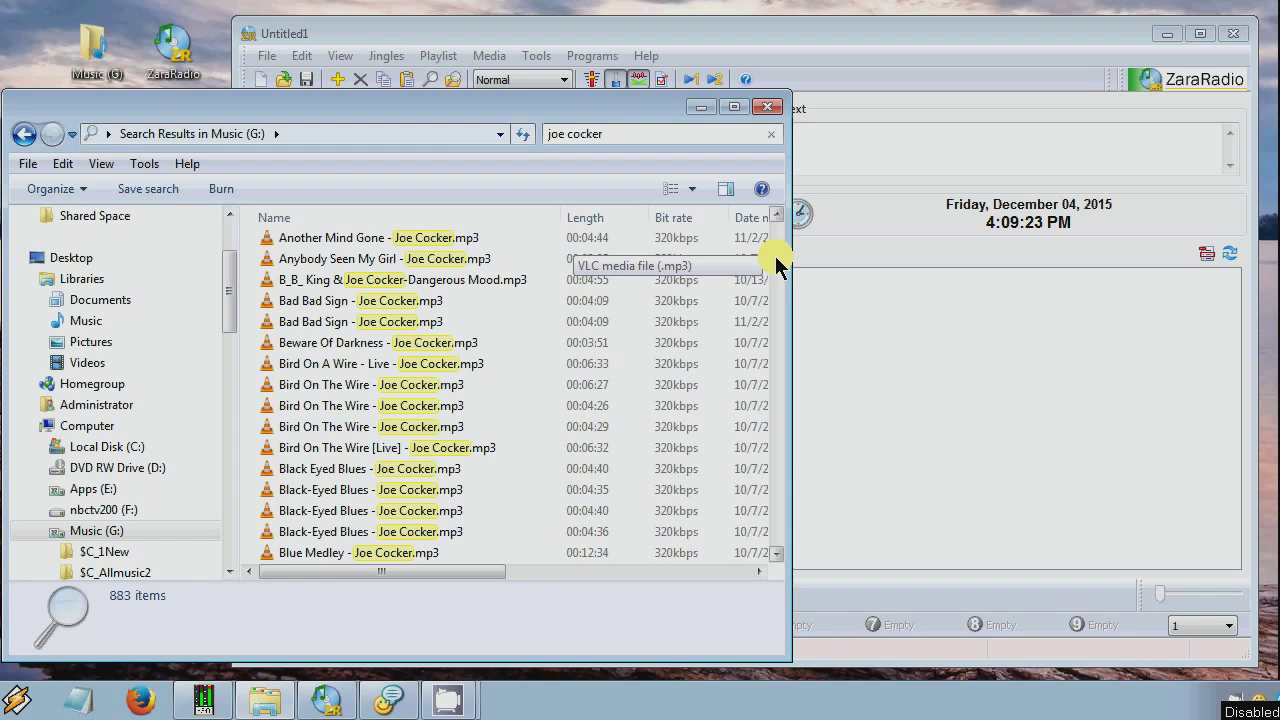
drag(776, 256, 777, 297)
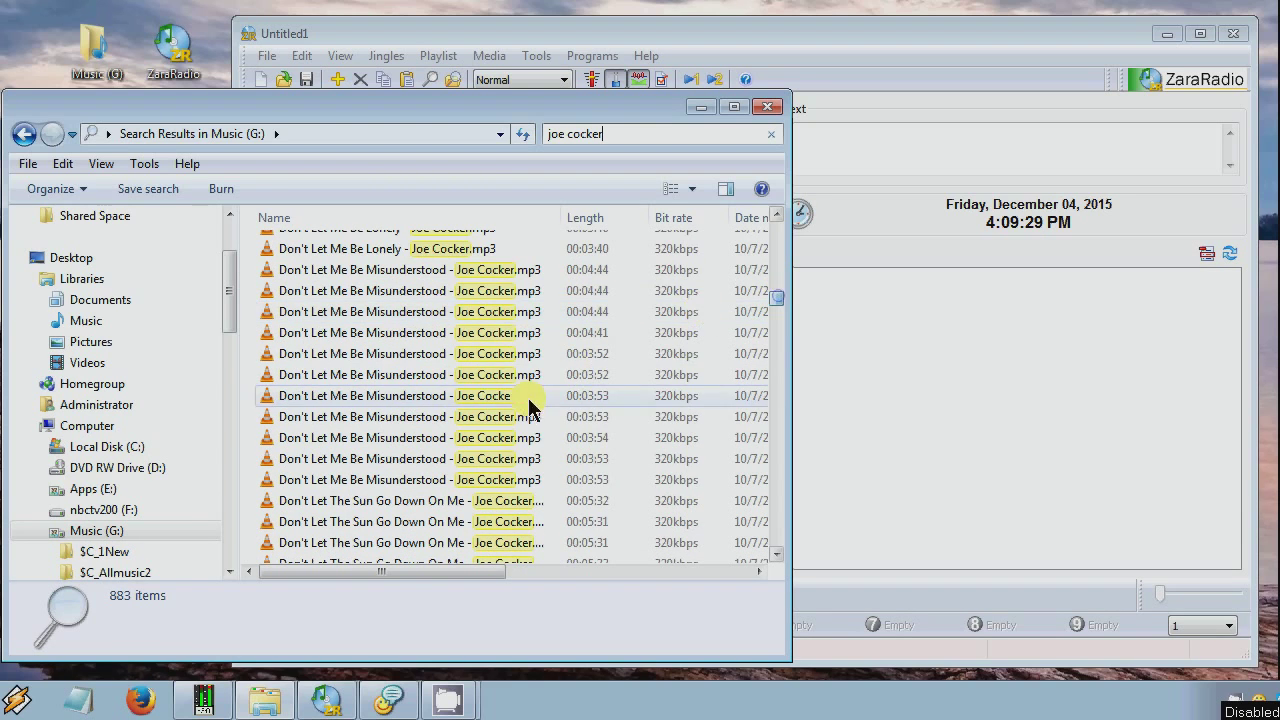
click(409, 367)
scroll(430, 400, down, 7)
scroll(440, 420, down, 4)
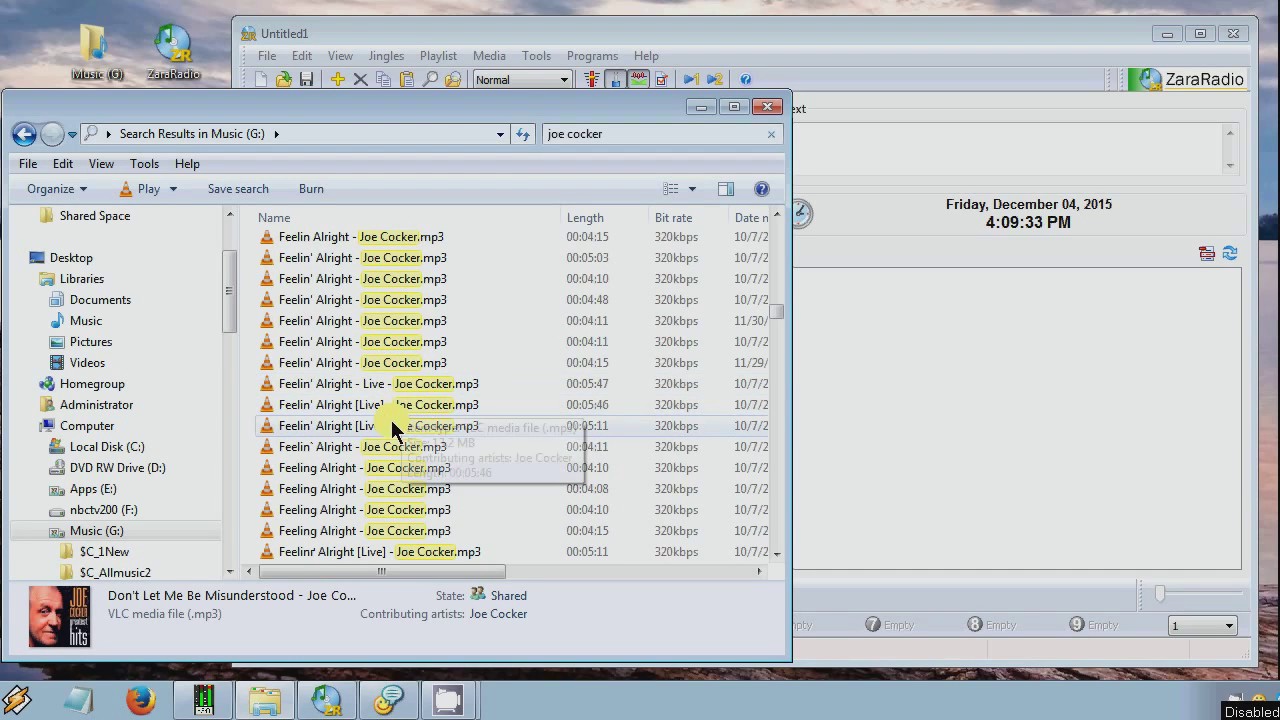
scroll(405, 490, down, 3)
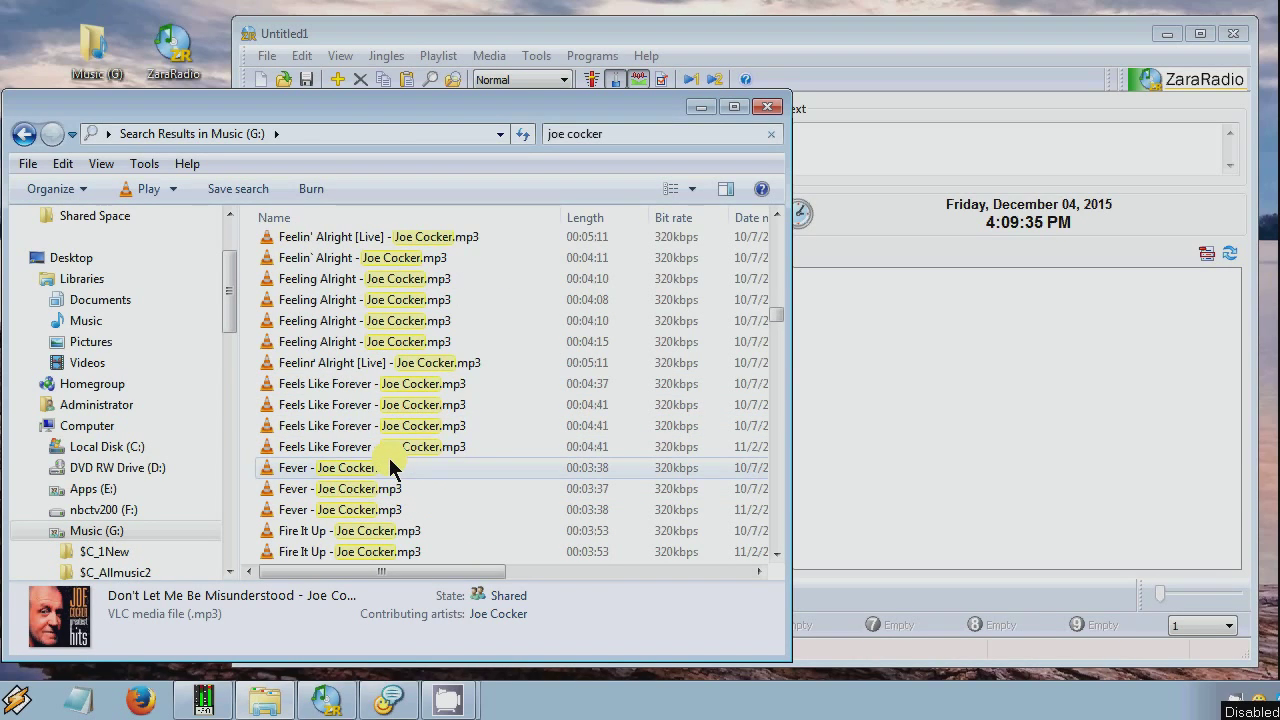
scroll(395, 465, down, 2)
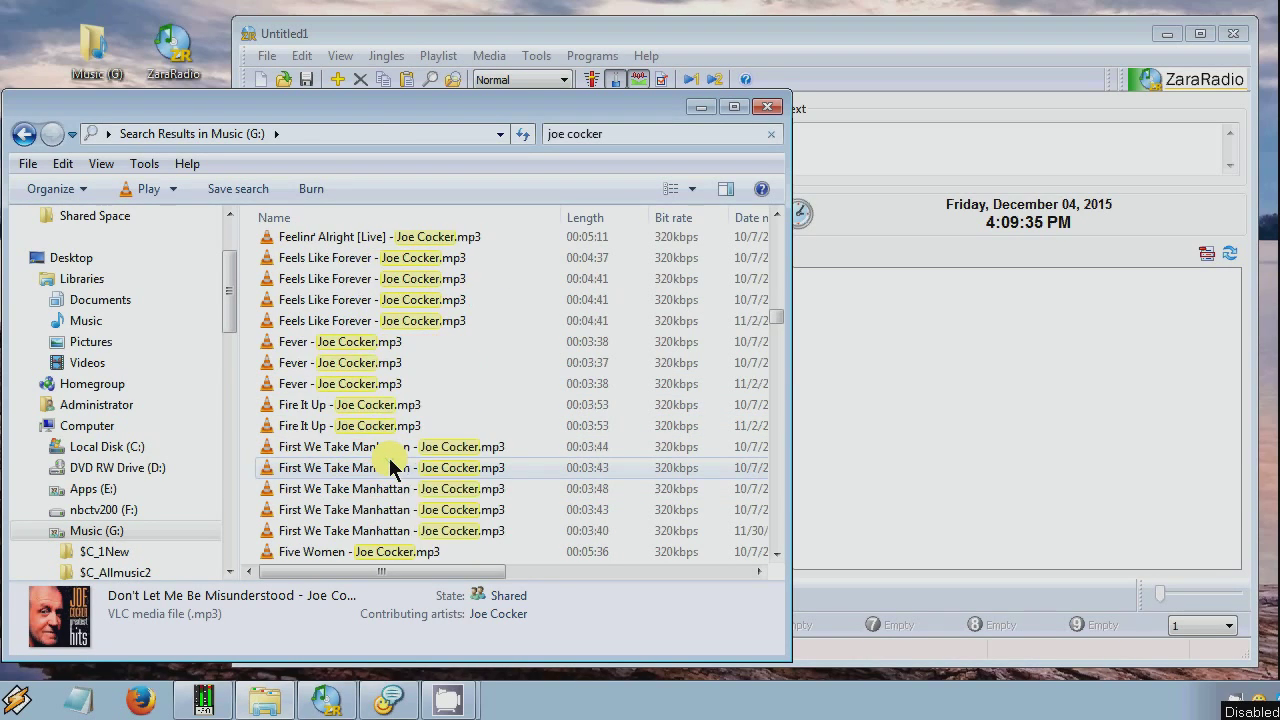
click(393, 404)
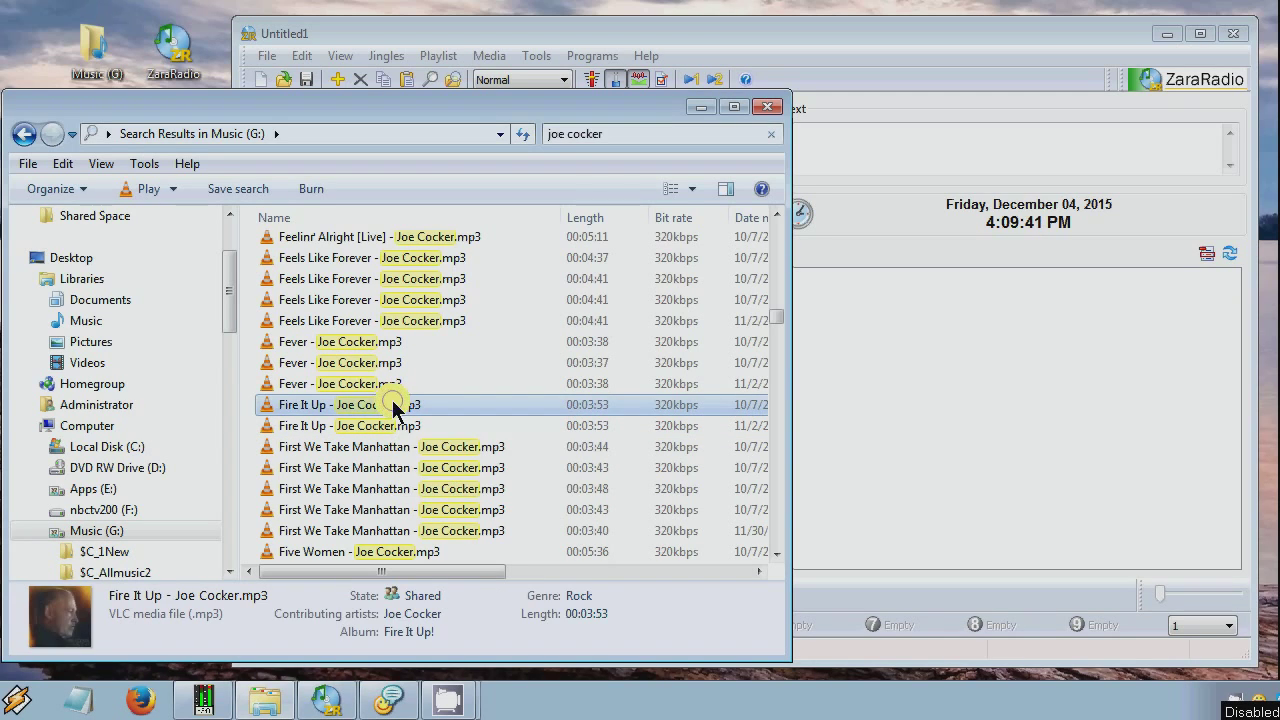
drag(393, 404, 976, 310)
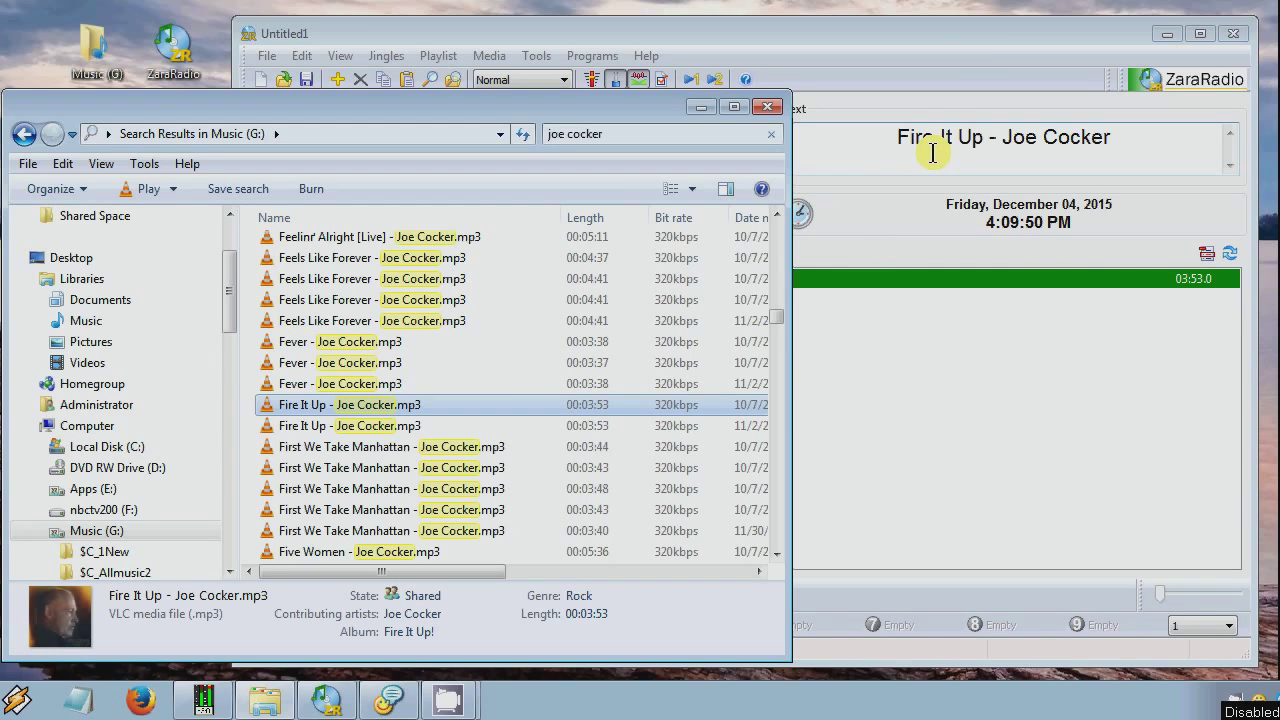
click(997, 28)
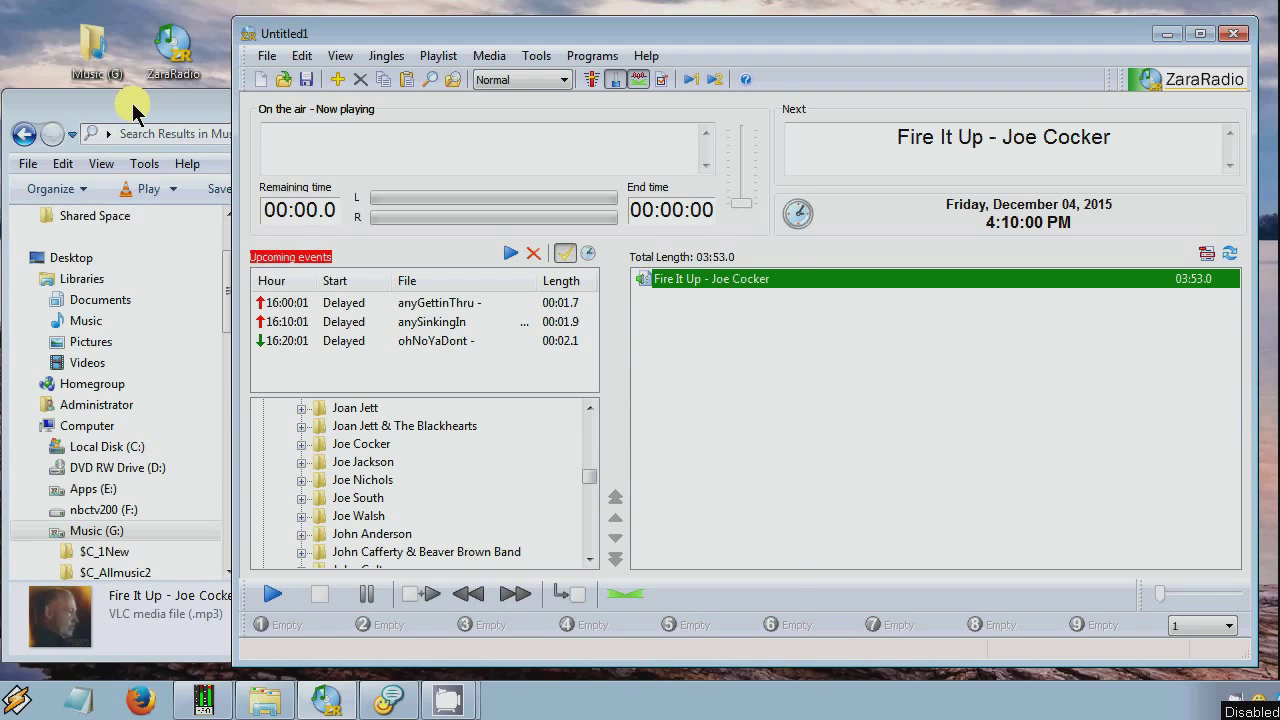
Return to the search results and add "Eye On The Prize - Joe Cocker.mp3" to the playlist after "Fire It Up"
click(126, 110)
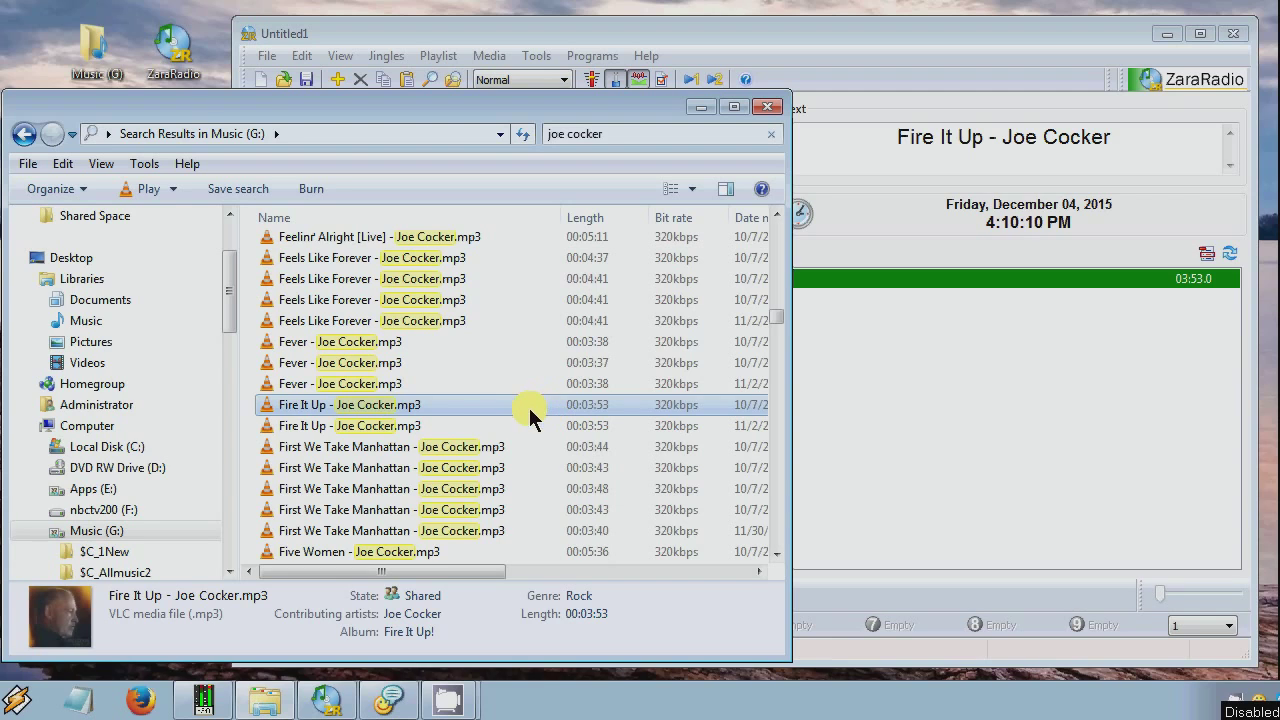
scroll(530, 410, up, 5)
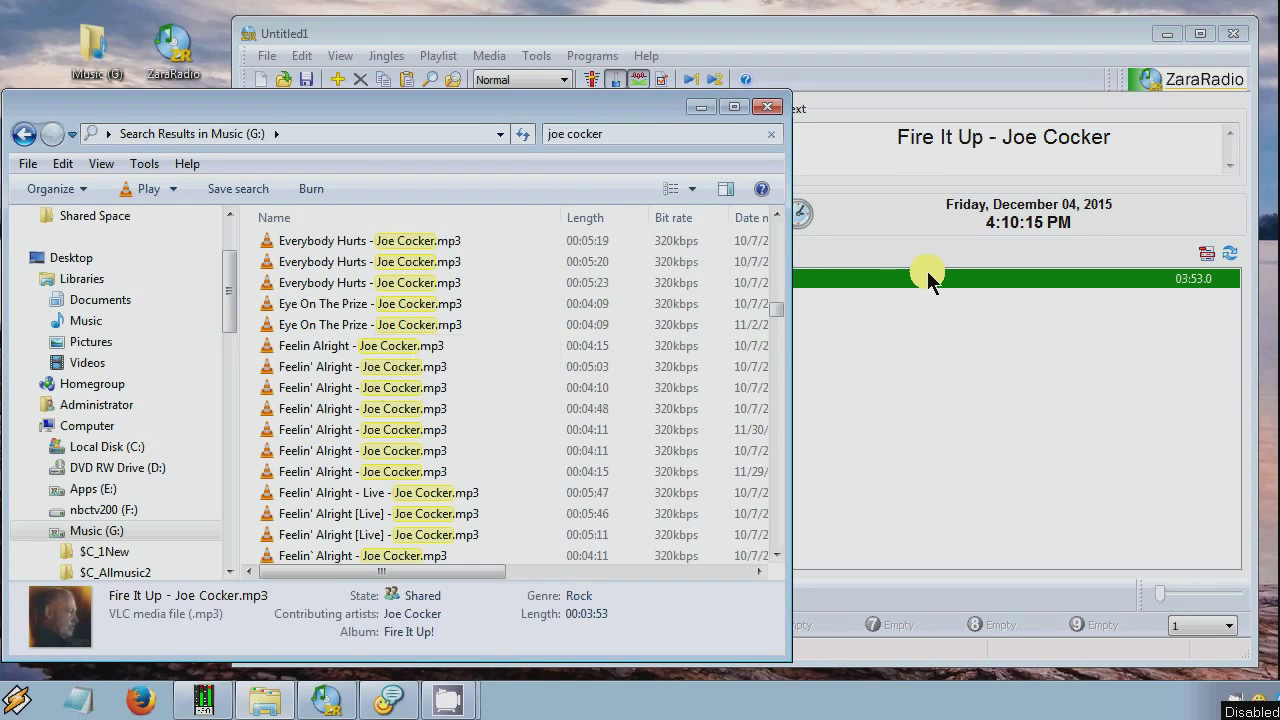
click(971, 277)
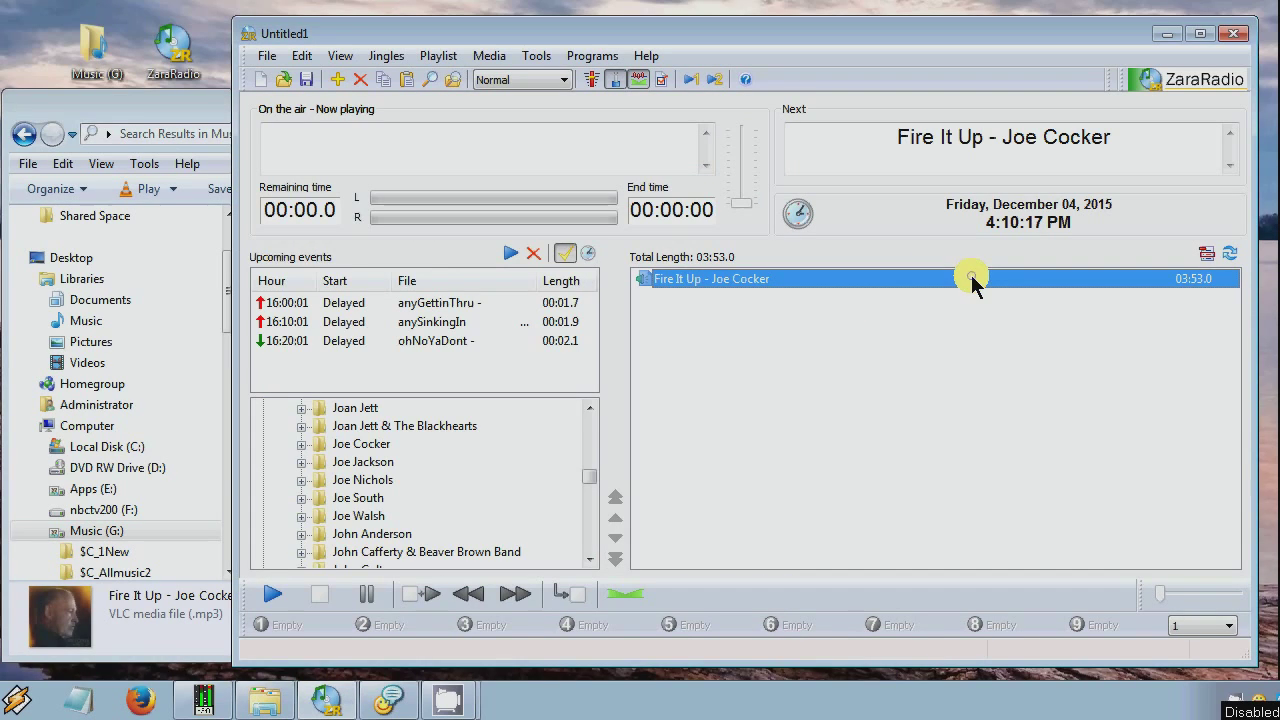
click(179, 102)
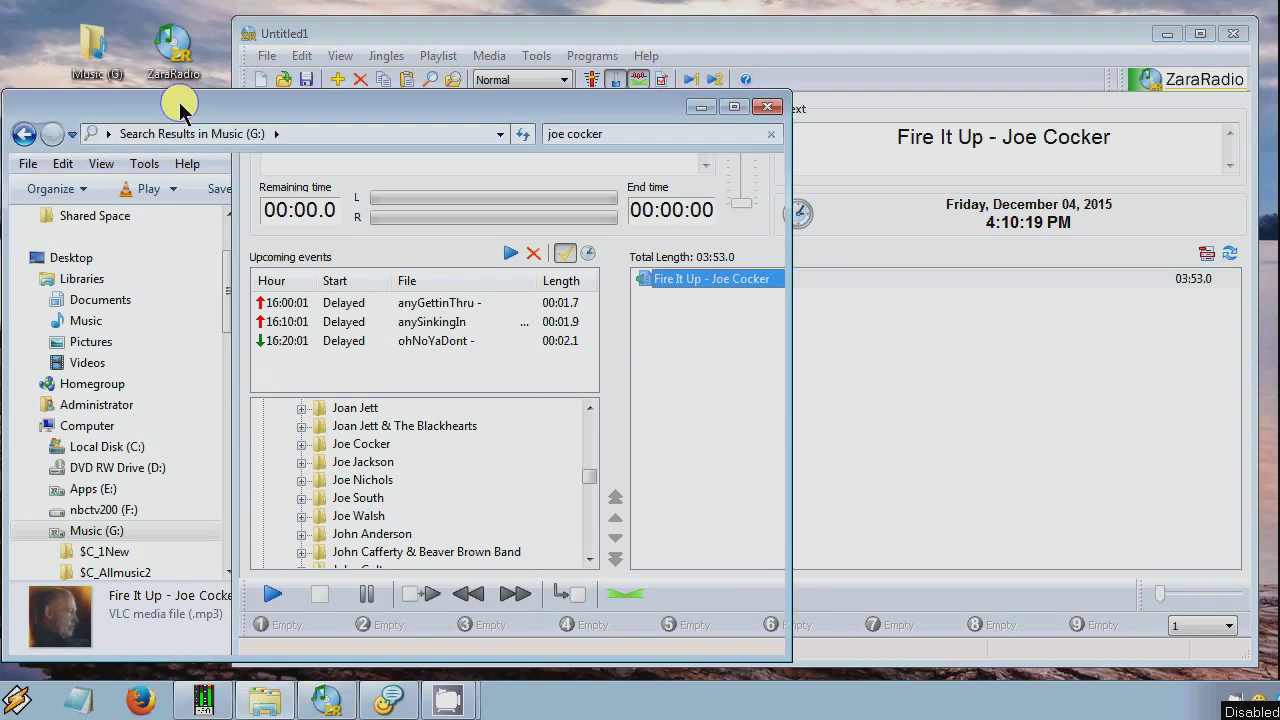
click(383, 305)
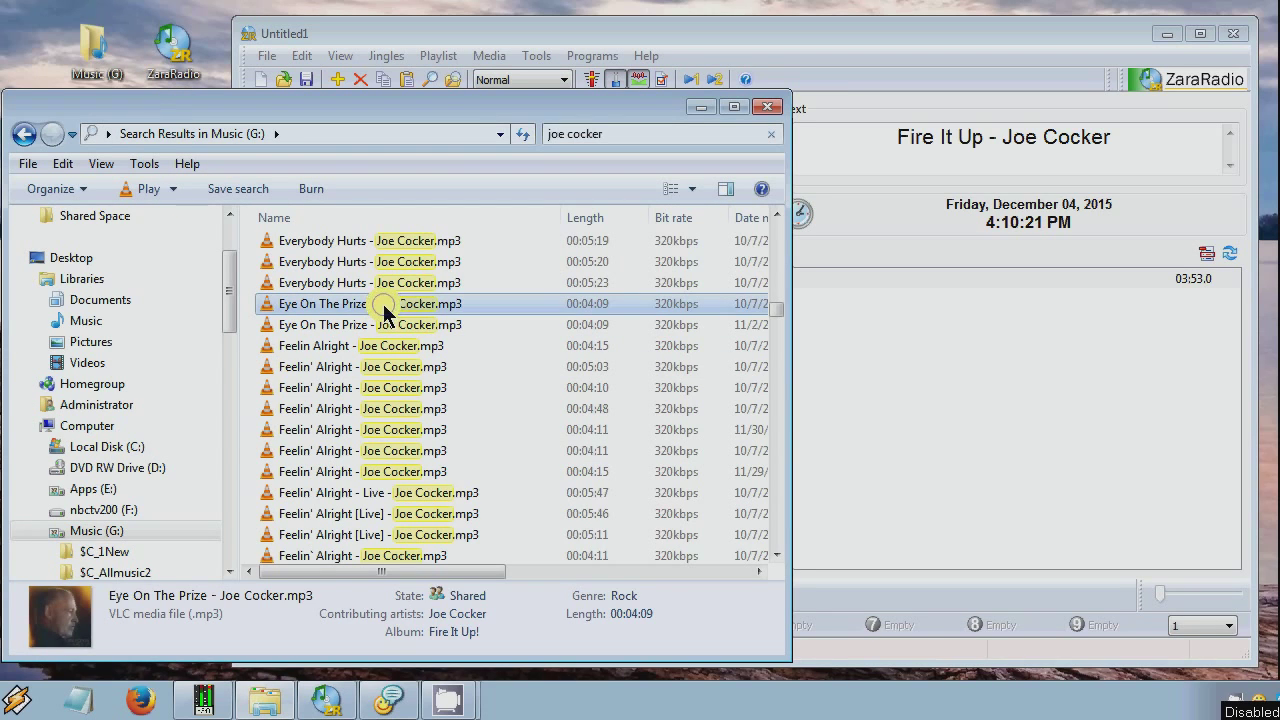
drag(788, 361, 957, 420)
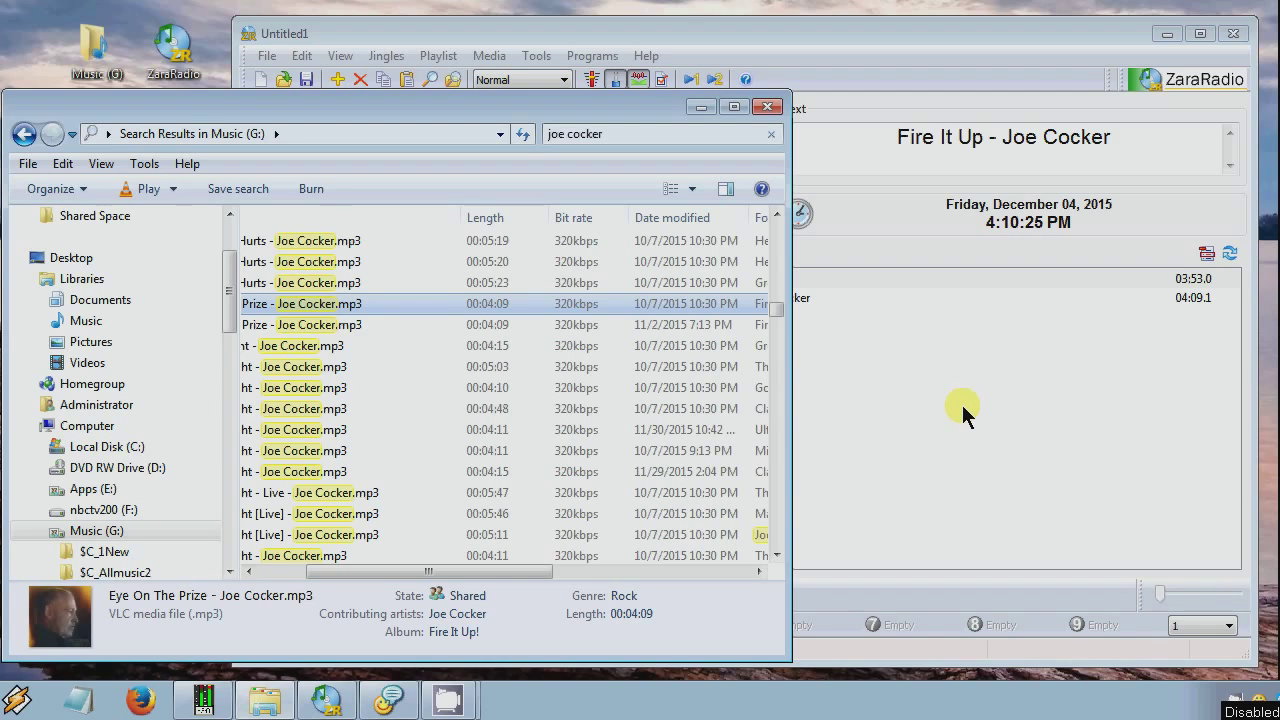
Move "Eye On The Prize" above "Fire It Up" in the playlist, and view its track options without choosing any
click(938, 283)
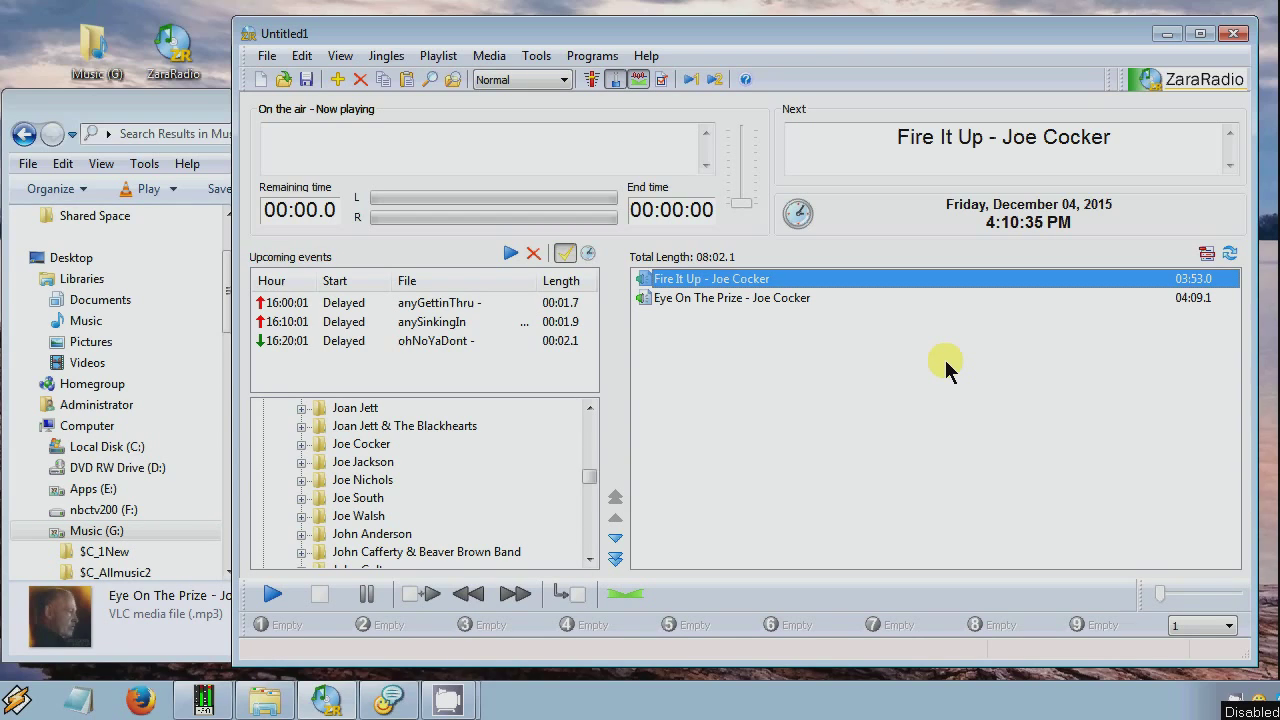
click(789, 298)
shift+click(789, 280)
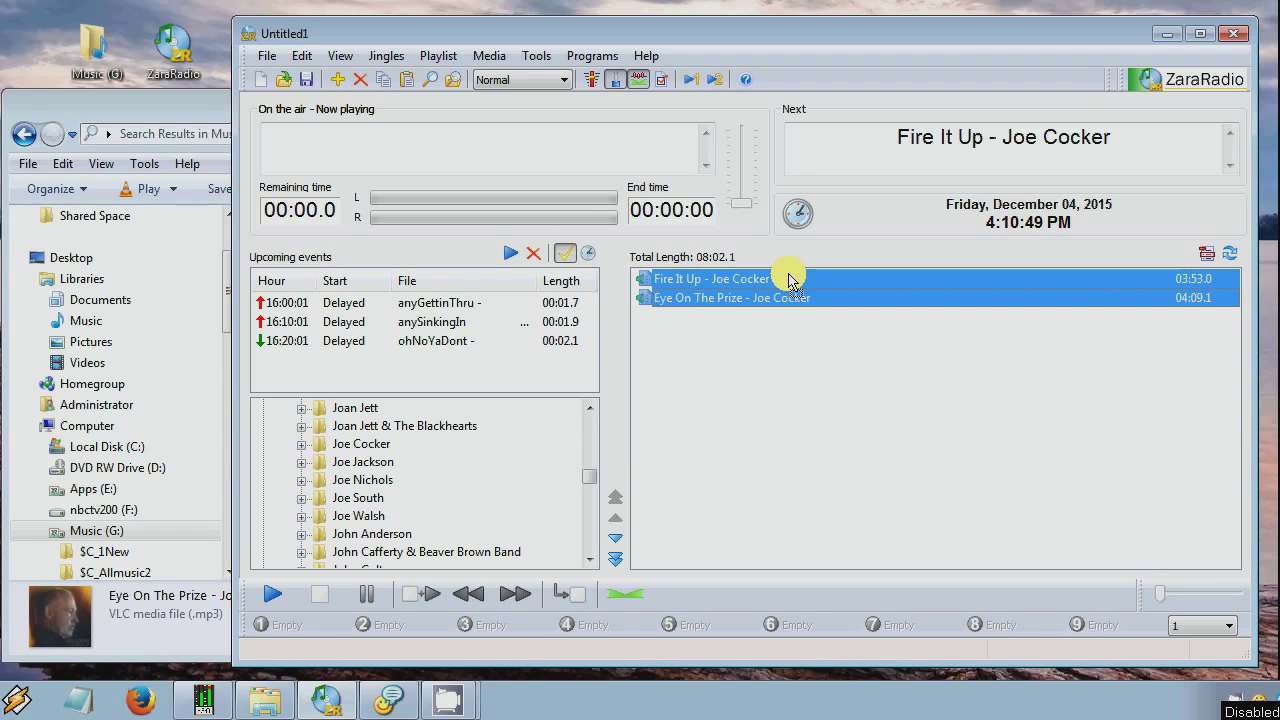
drag(789, 280, 783, 274)
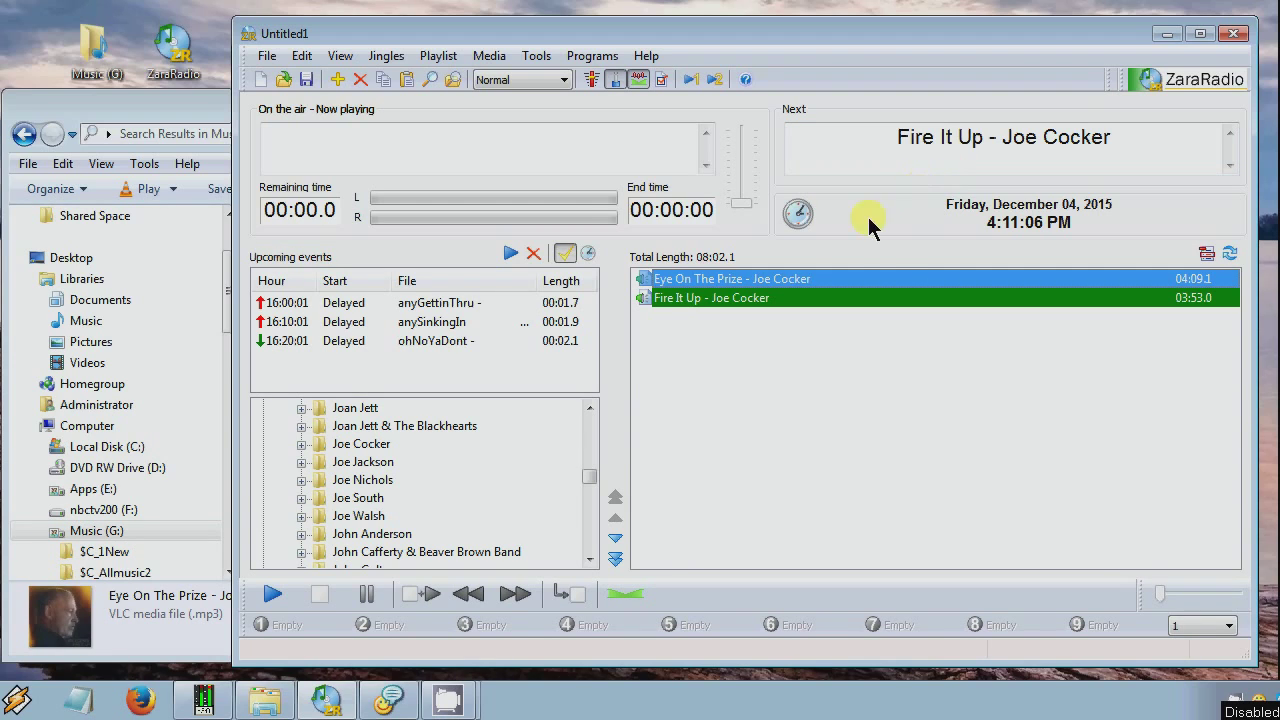
right_click(884, 279)
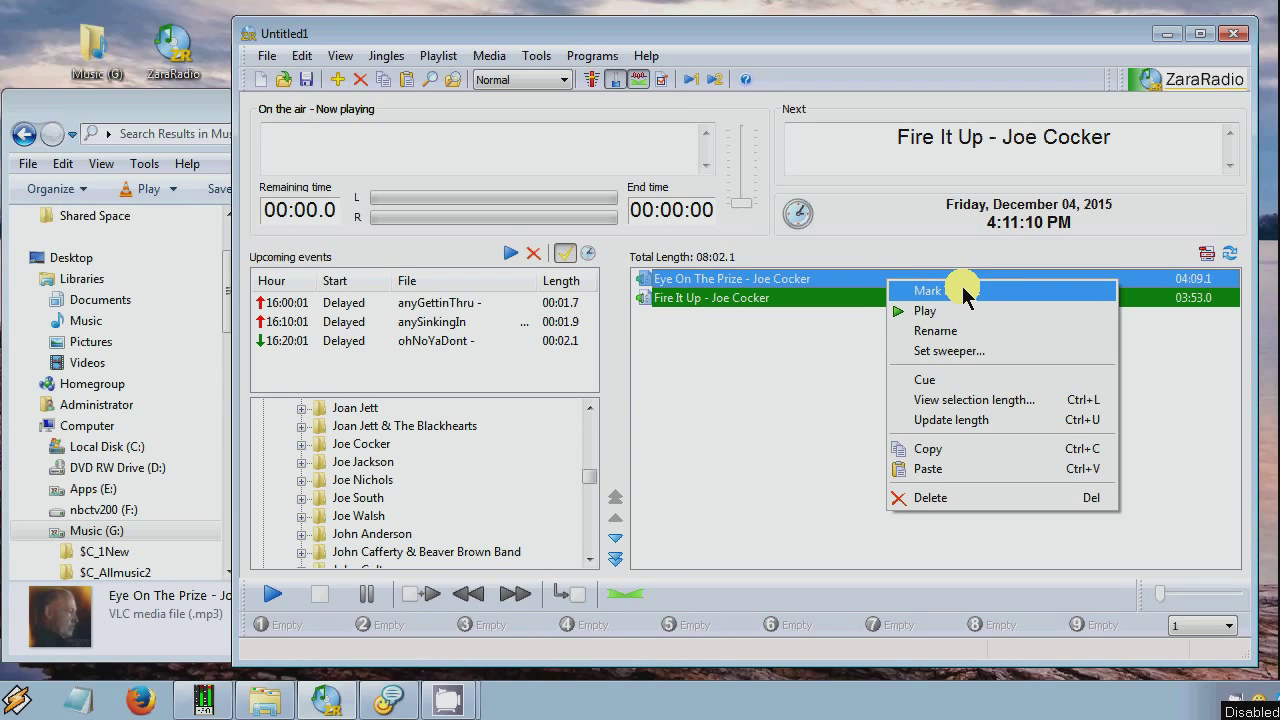
click(783, 433)
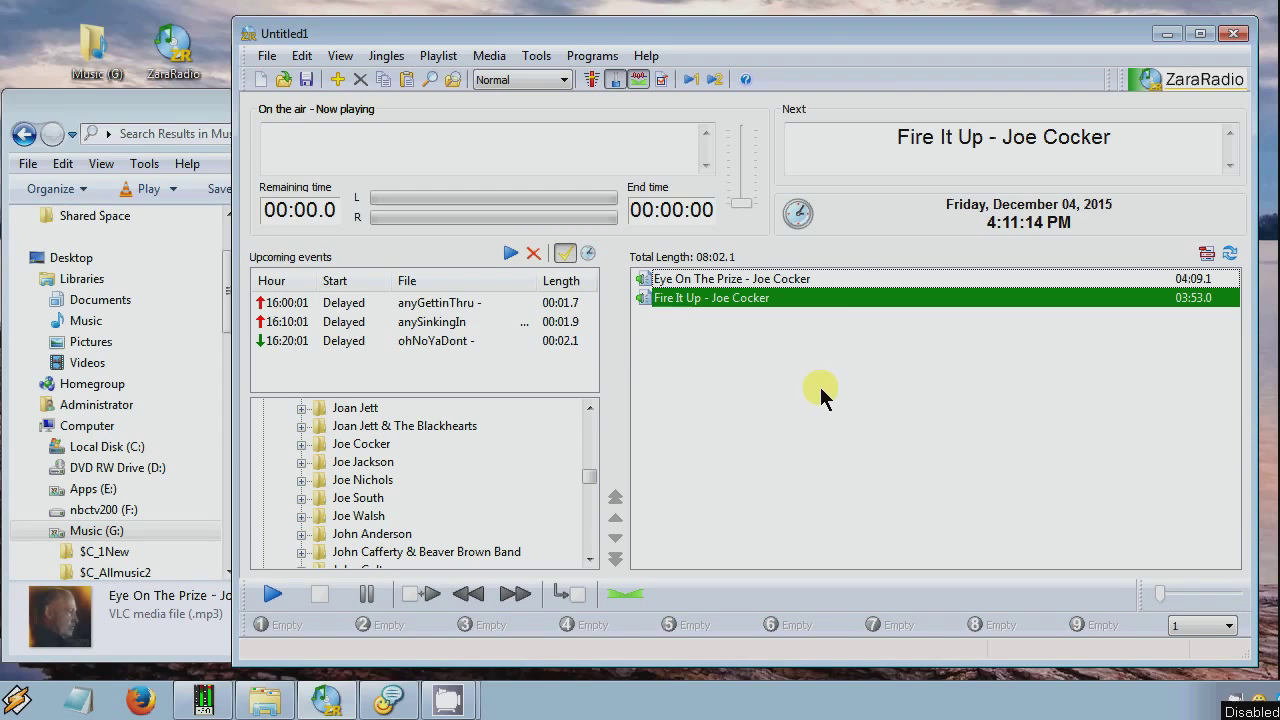
Cue "Eye On The Prize" as the next track, and switch the next track back to "Fire It Up"
double_click(848, 277)
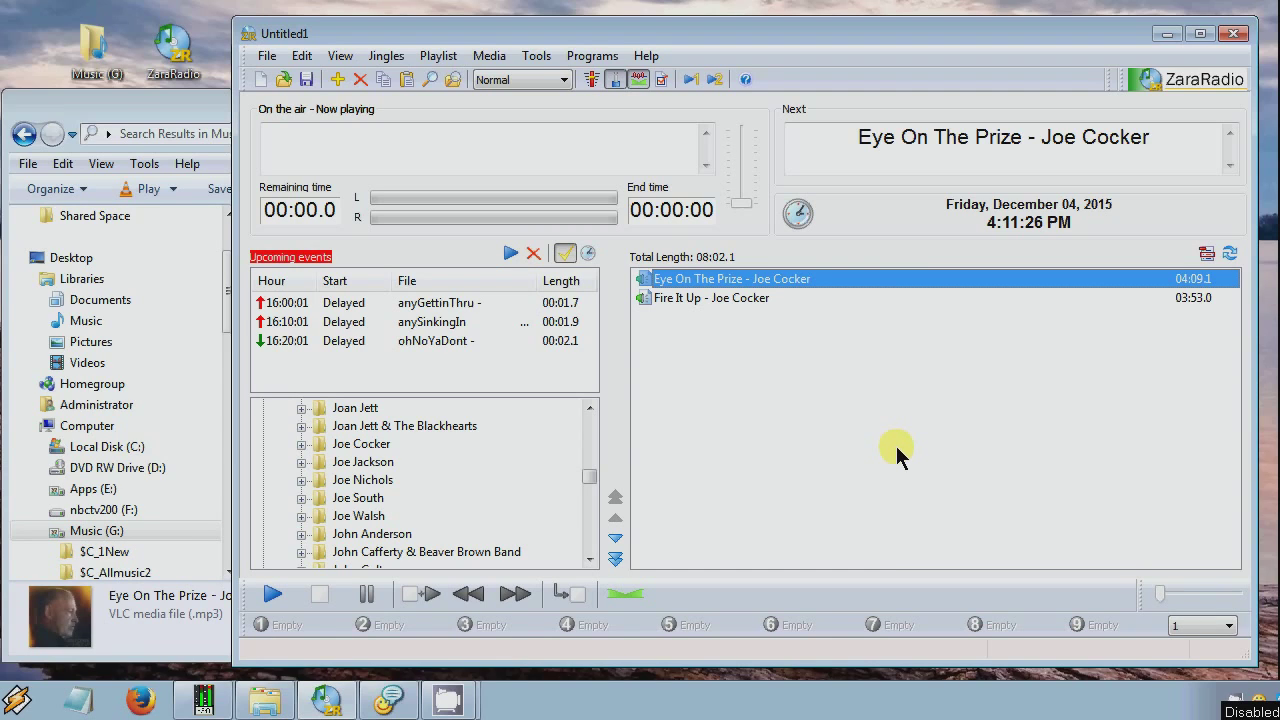
click(750, 298)
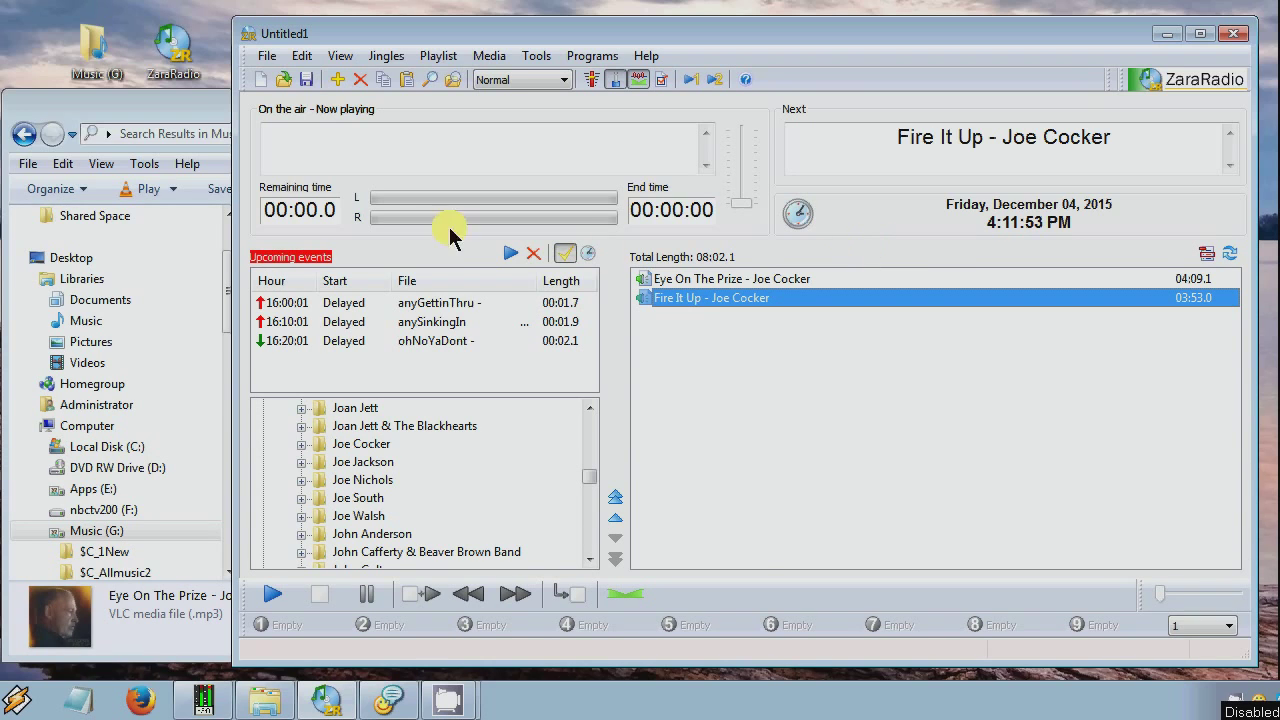
Return to the file explorer window and search the whole Music (G:) drive for "joe walsh"
click(192, 108)
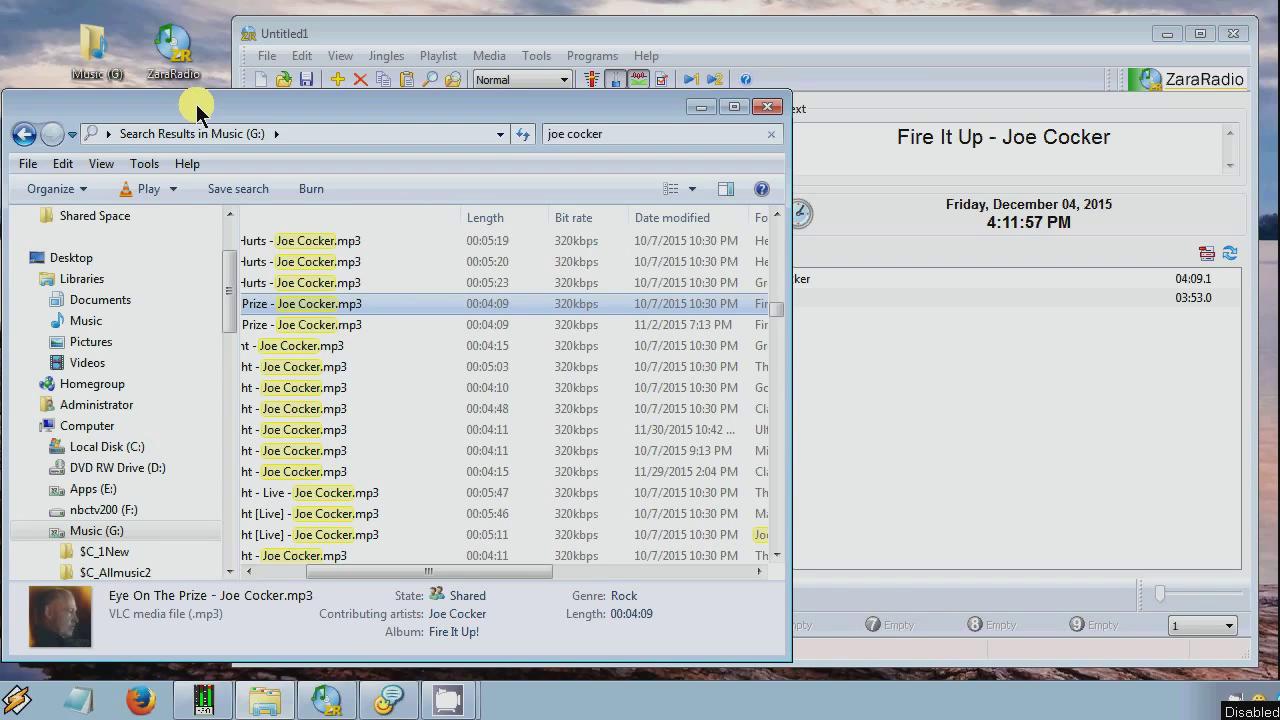
click(127, 535)
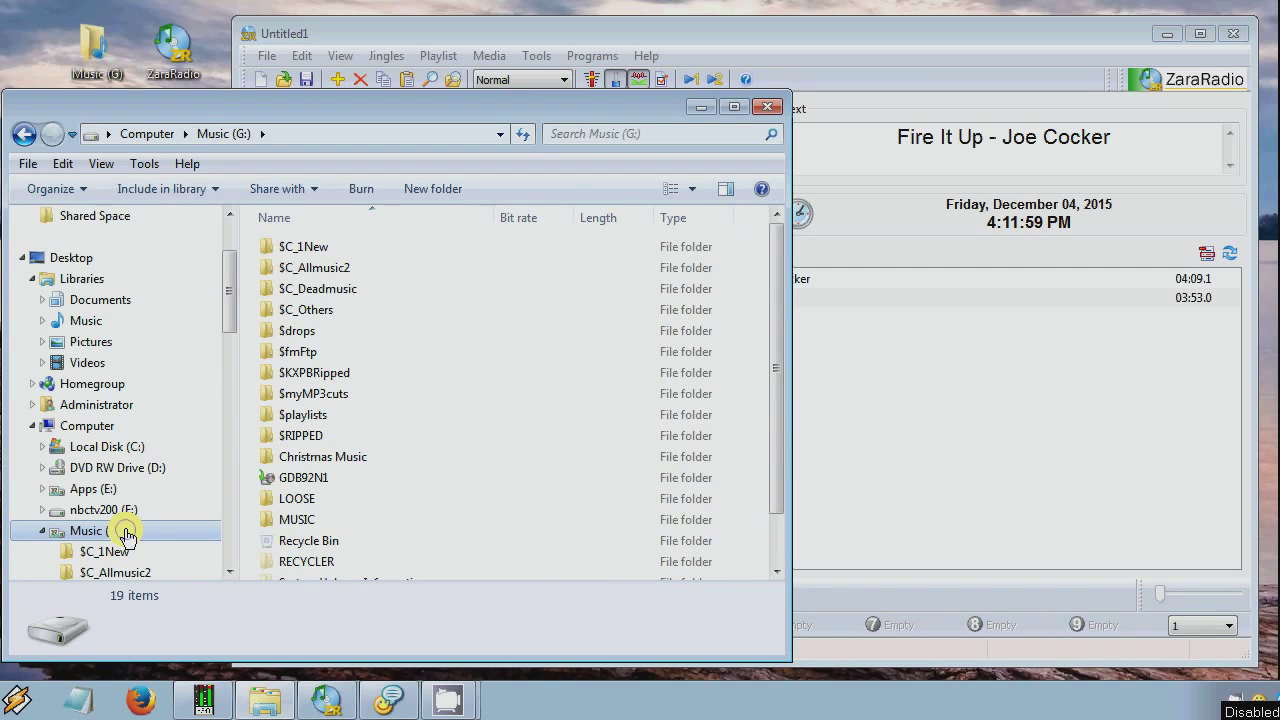
drag(229, 272, 231, 350)
click(610, 130)
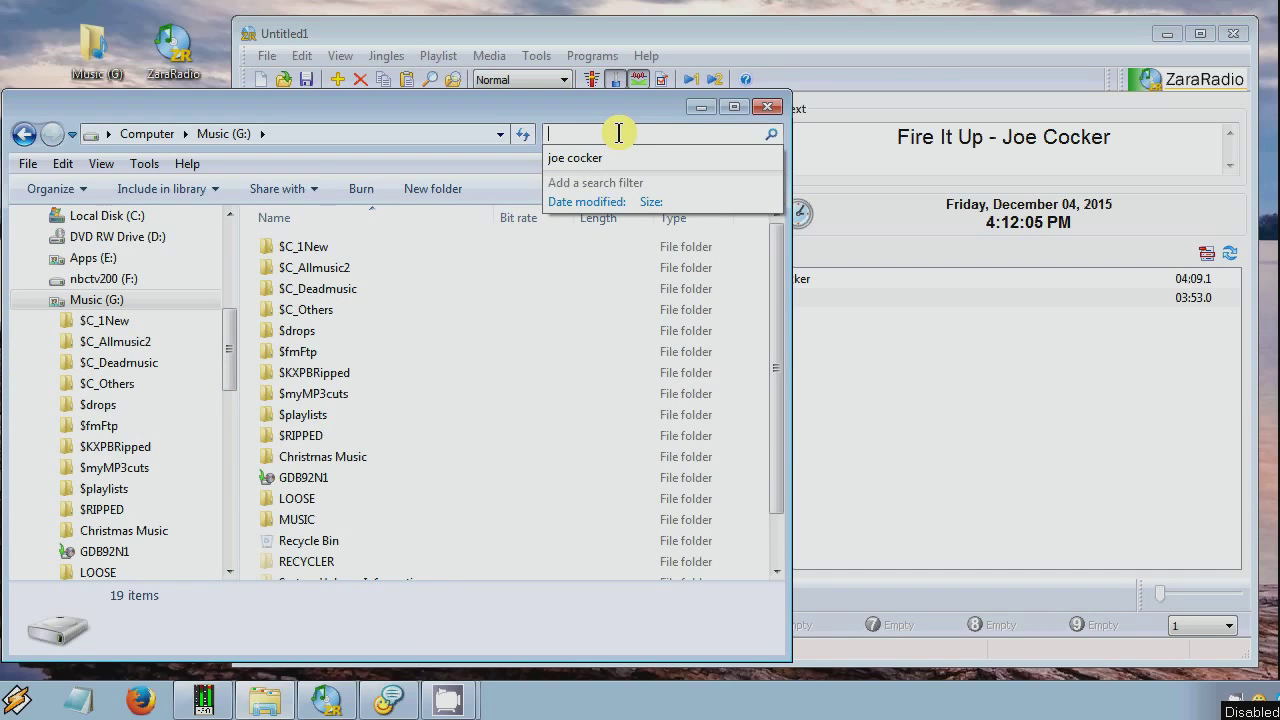
text(jpo)
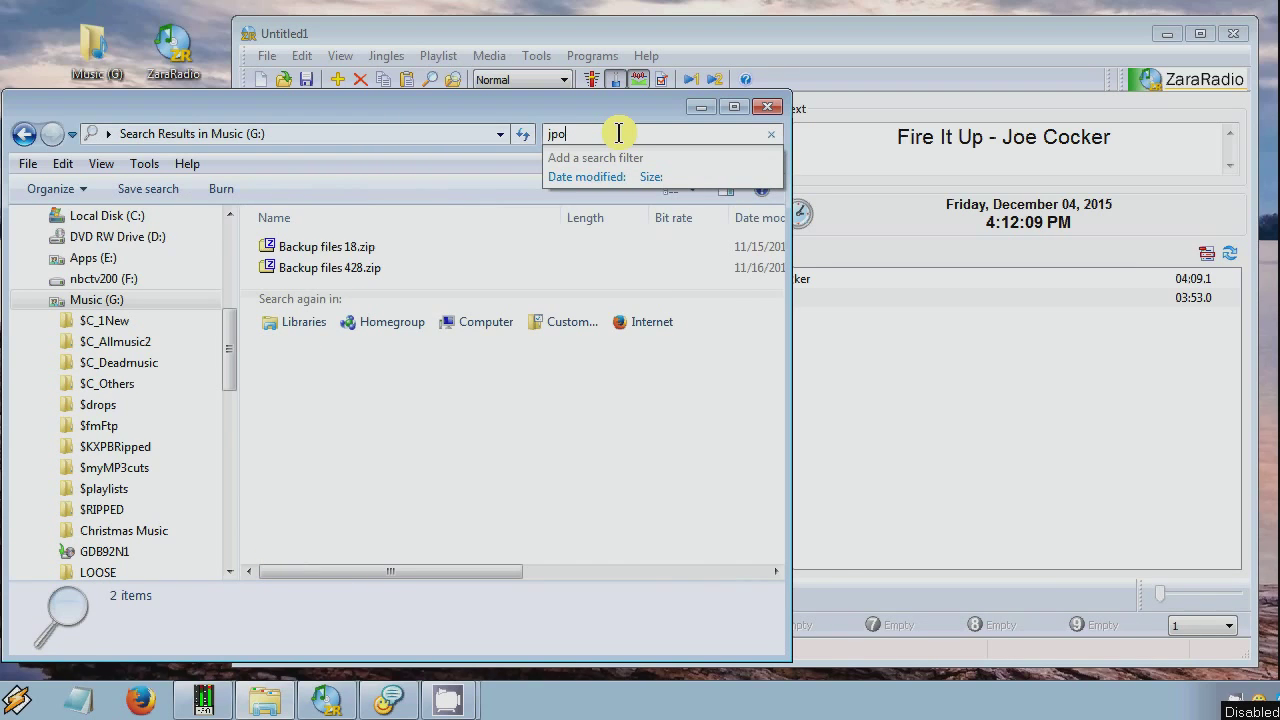
key(BackSpace)
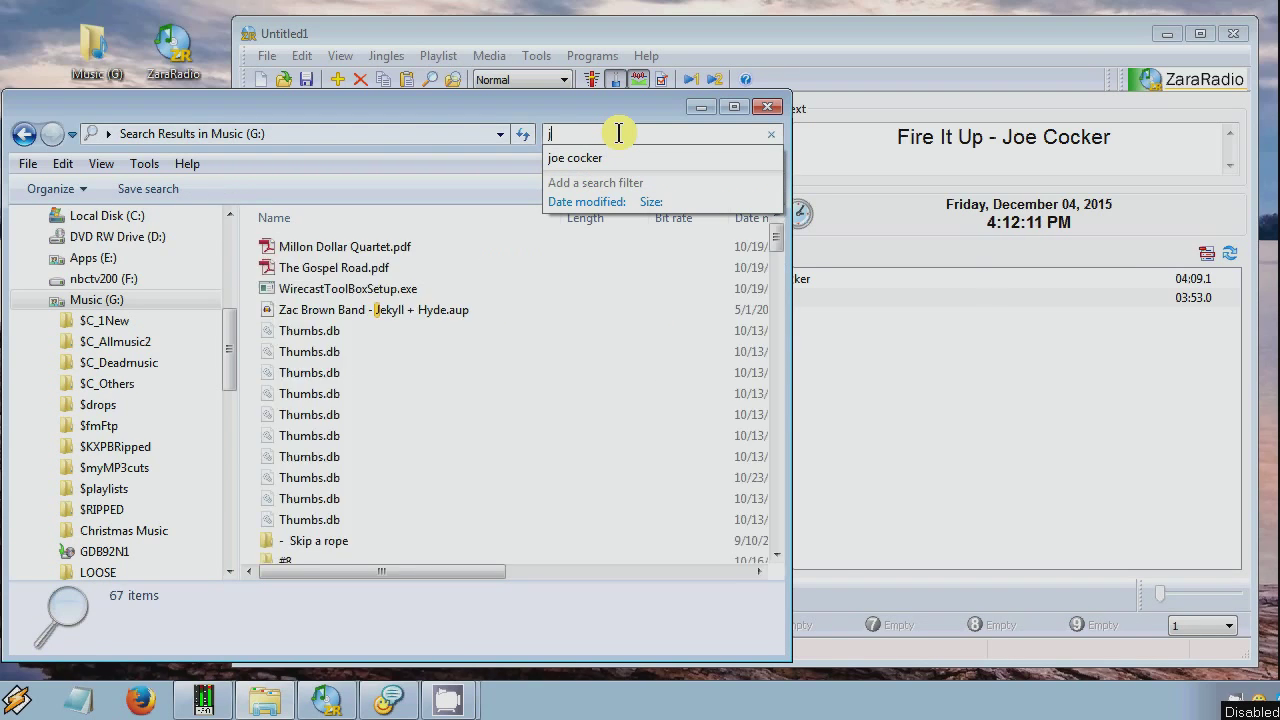
text(oe walsh)
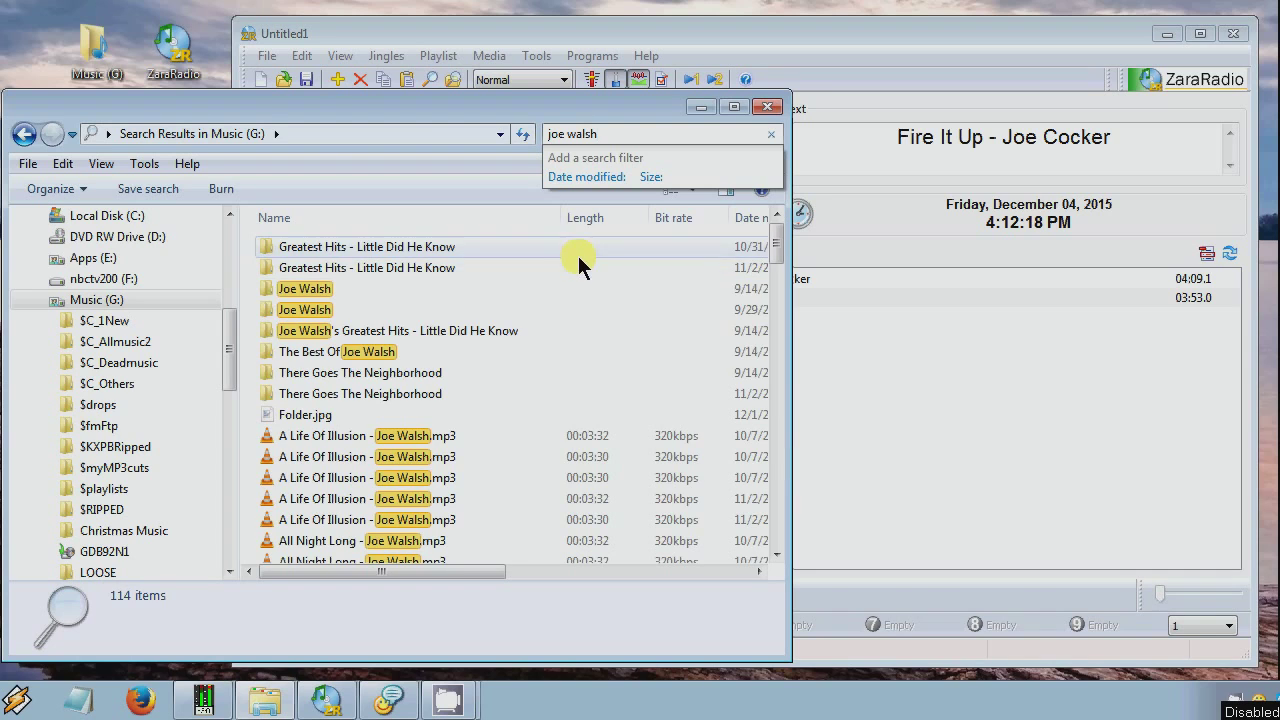
Add "A Life Of Illusion - Joe Walsh.mp3" from the search results to the ZaraRadio playlist after "Fire It Up"
click(341, 433)
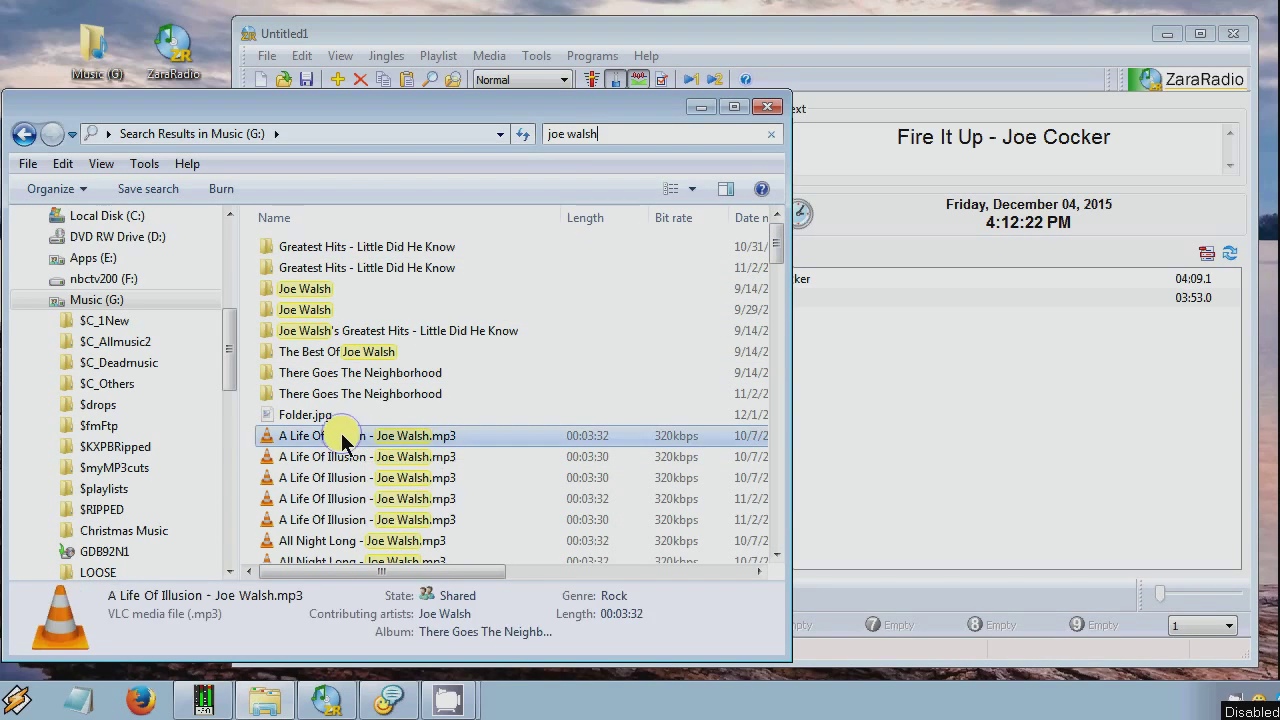
click(960, 357)
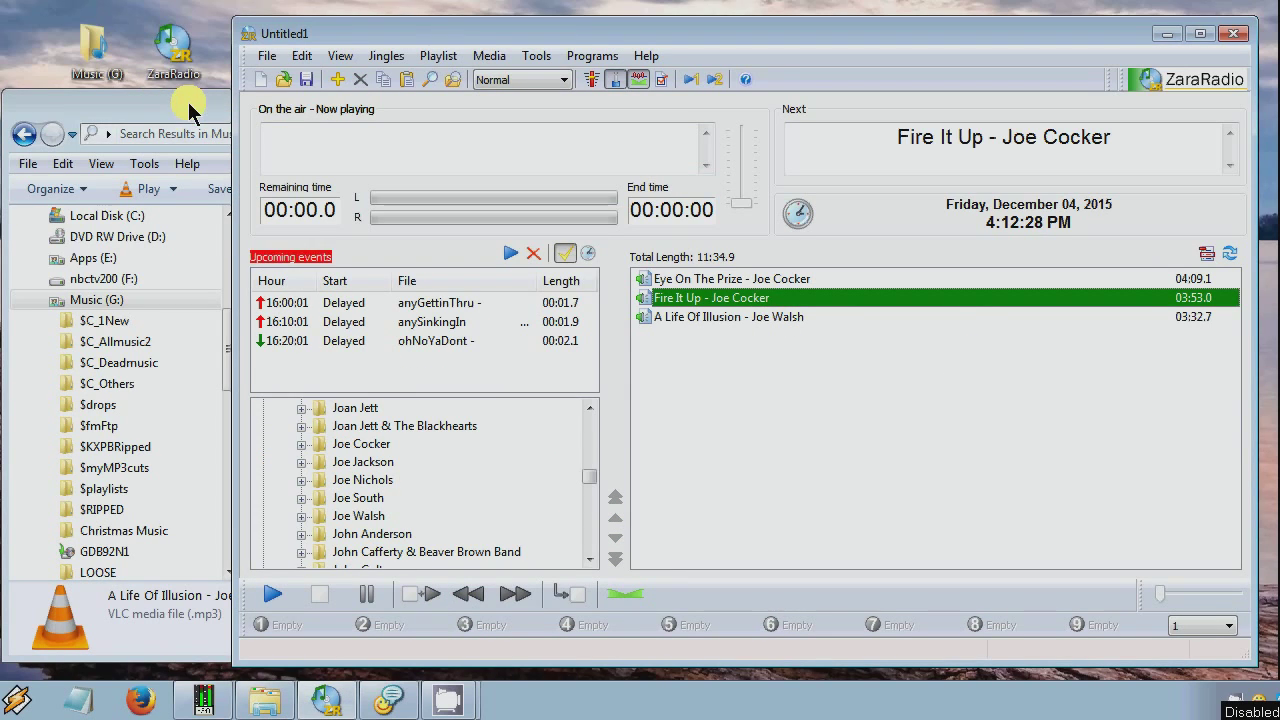
click(1027, 316)
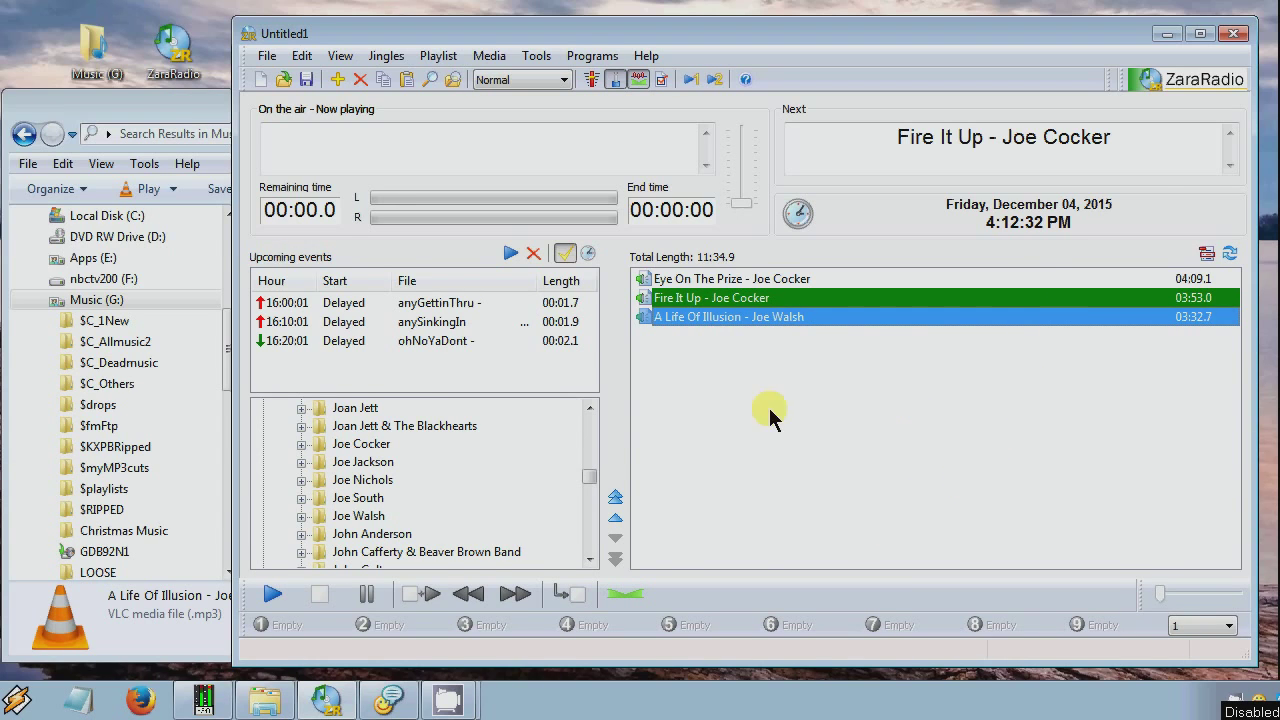
Find "Ordinary Average Guy - Joe Walsh.mp3" in the search results and insert it in the playlist between "Fire It Up" and "A Life Of Illusion"
click(155, 112)
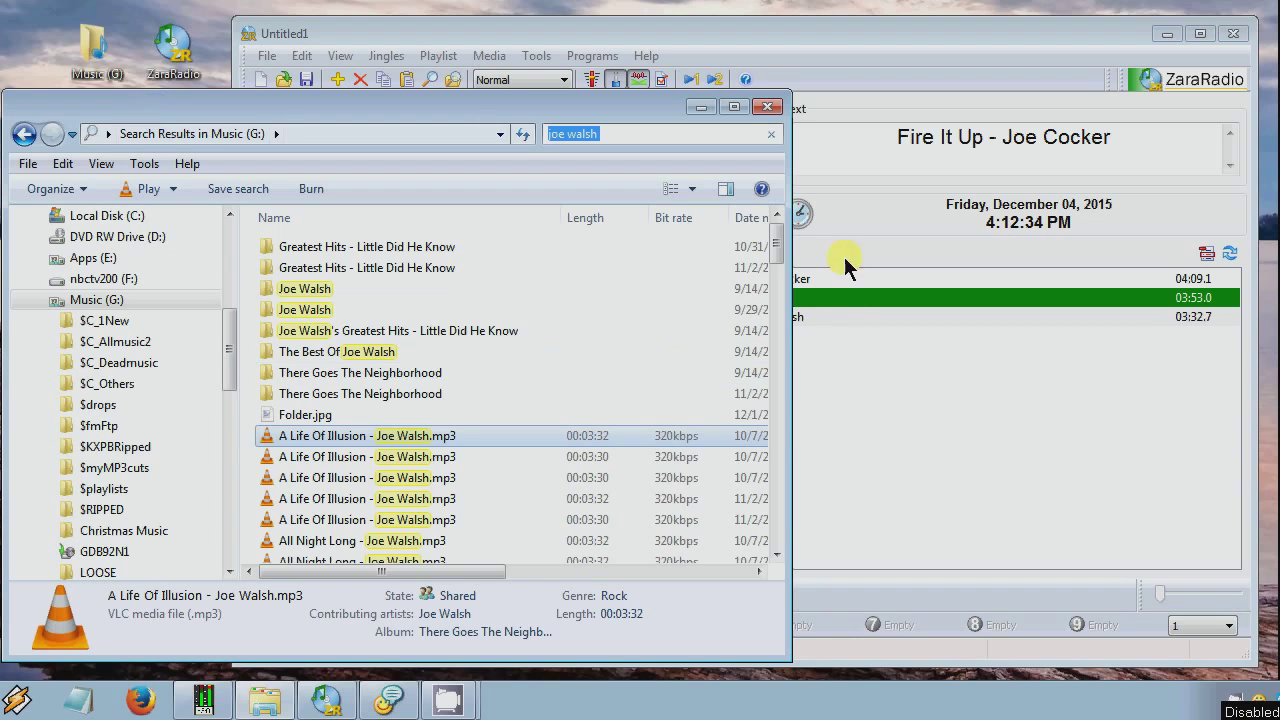
scroll(780, 250, down, 15)
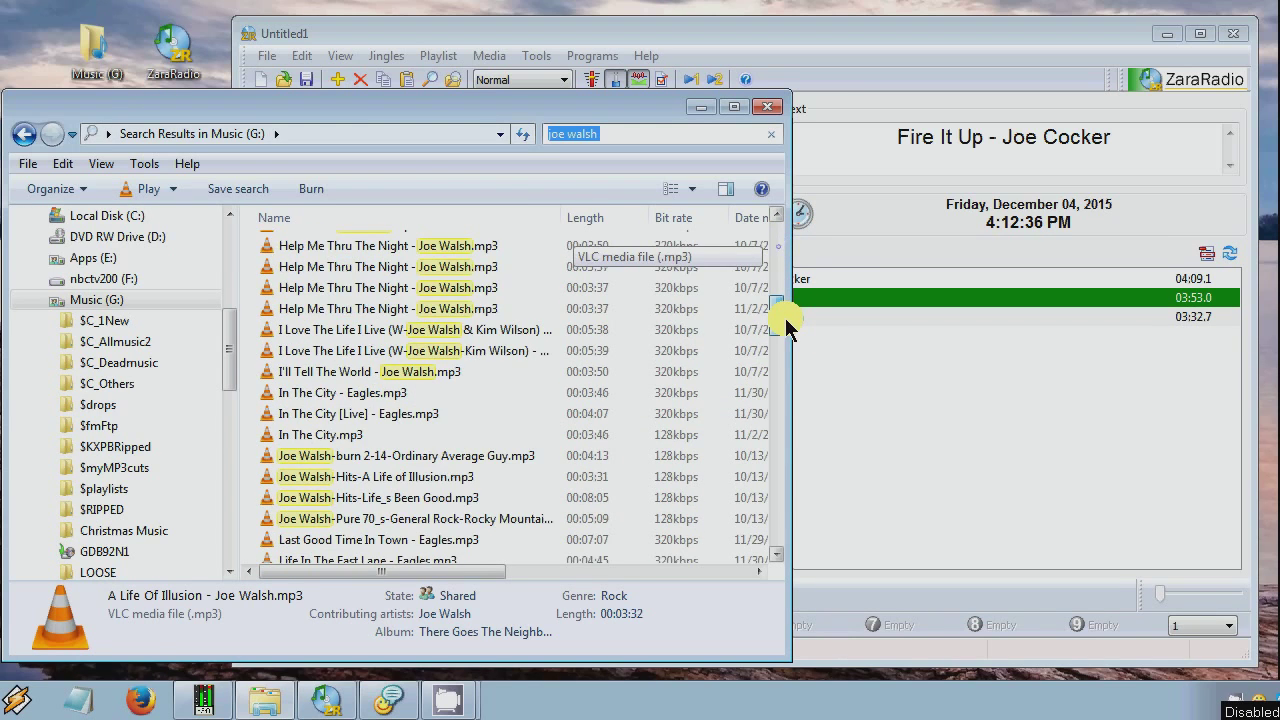
drag(784, 338, 820, 400)
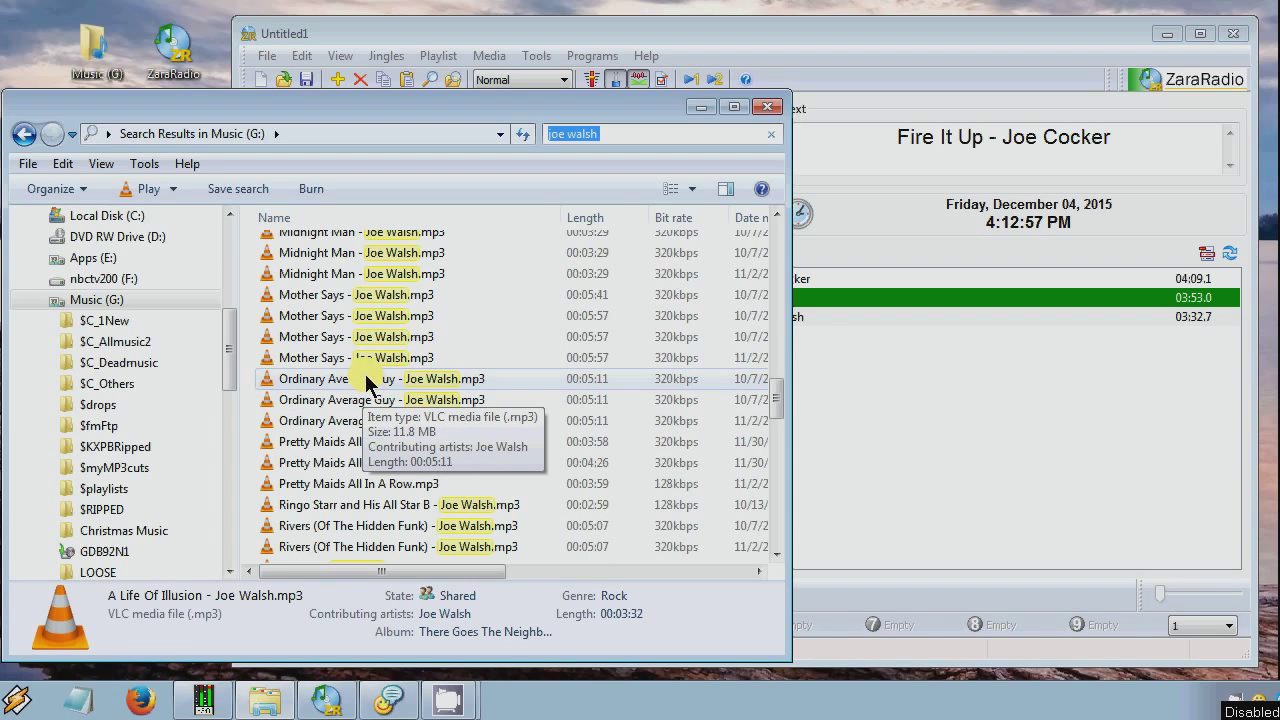
drag(363, 380, 918, 366)
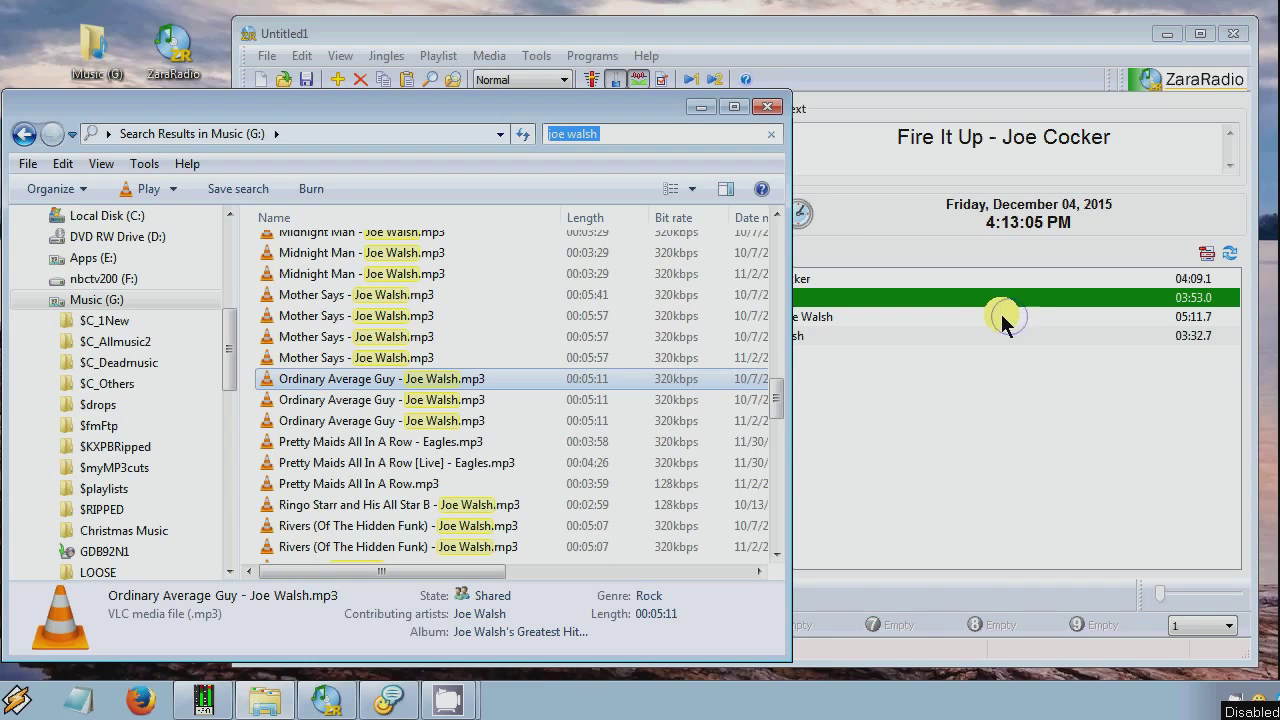
click(986, 310)
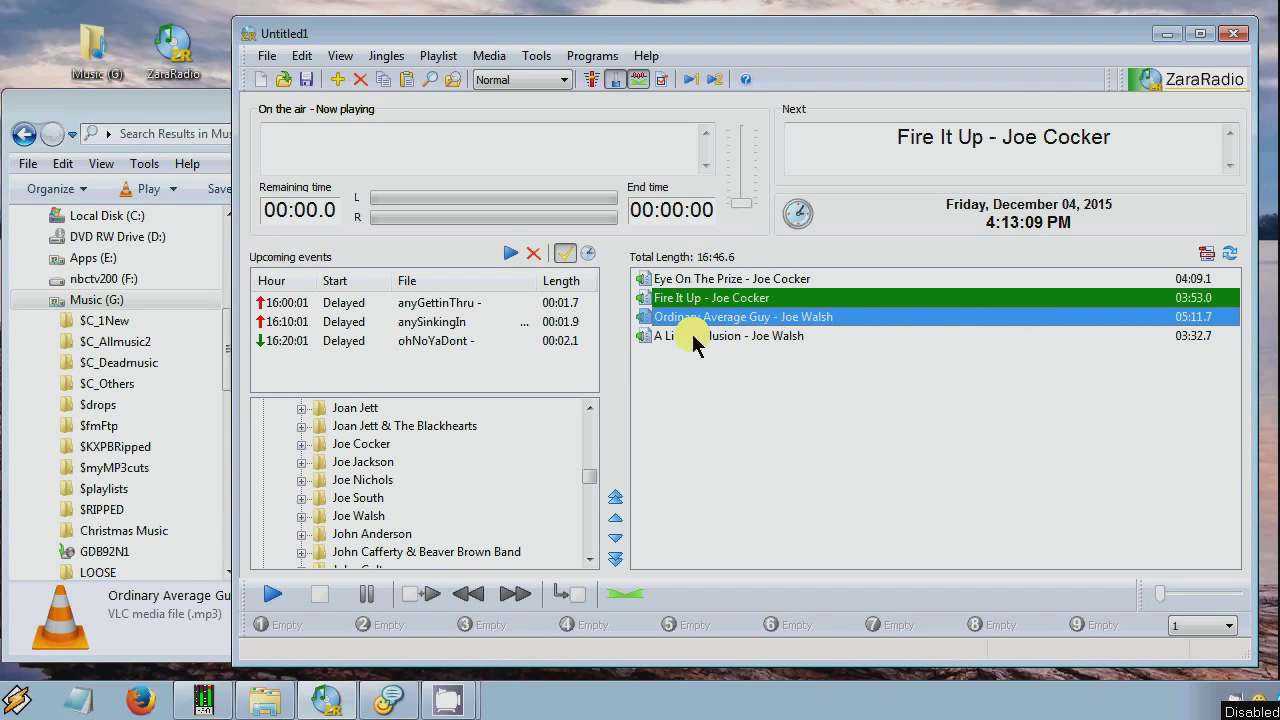
Move "A Life Of Illusion" above "Ordinary Average Guy" in the playlist, and move it back down below it
click(782, 338)
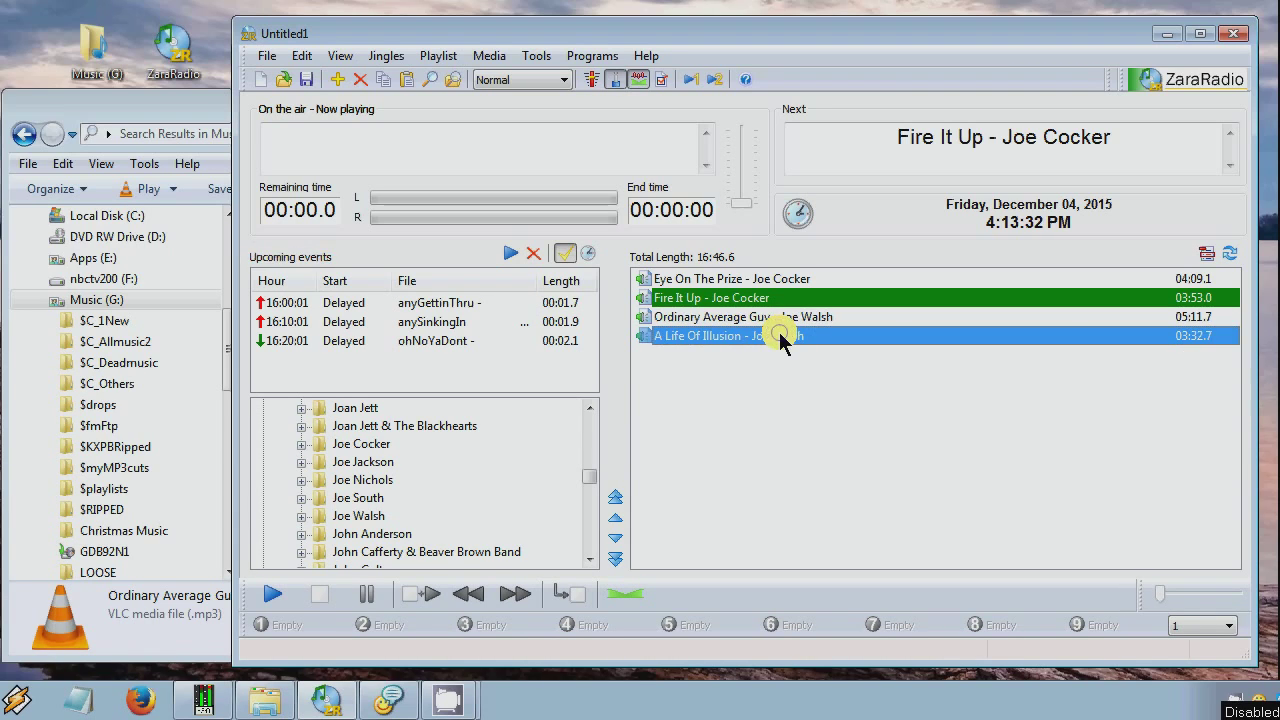
shift+click(782, 316)
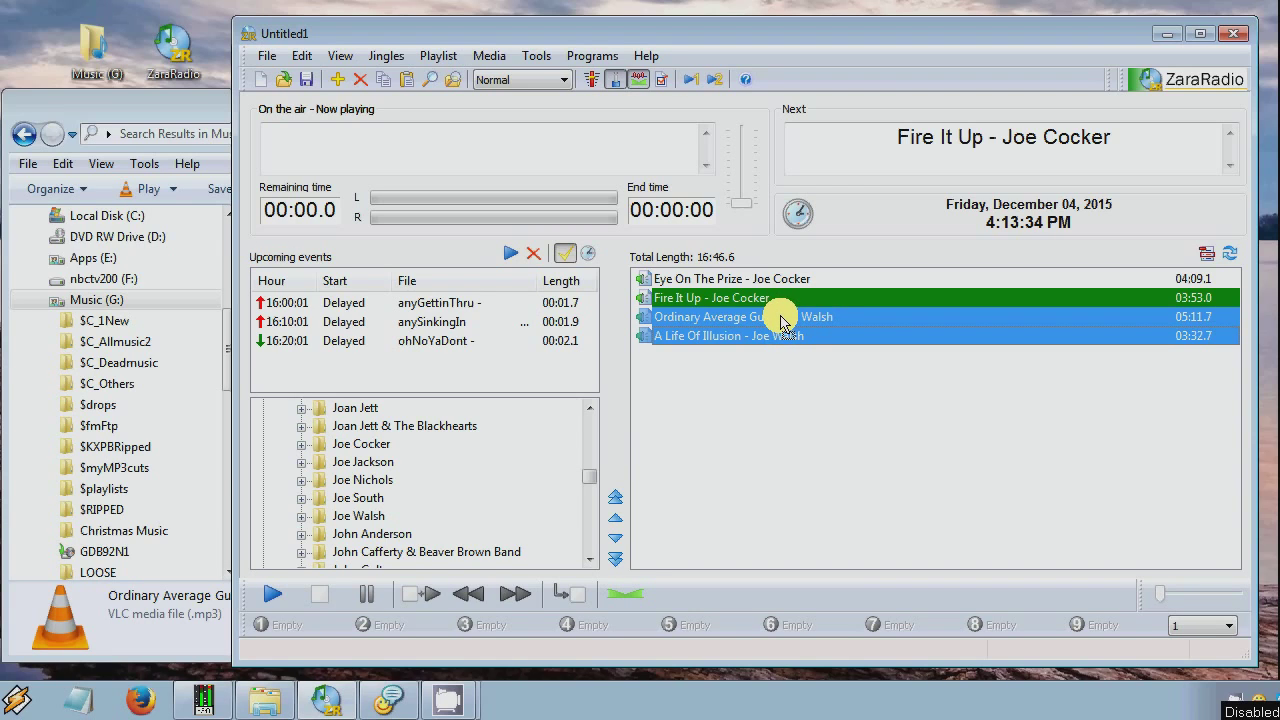
drag(782, 320, 782, 326)
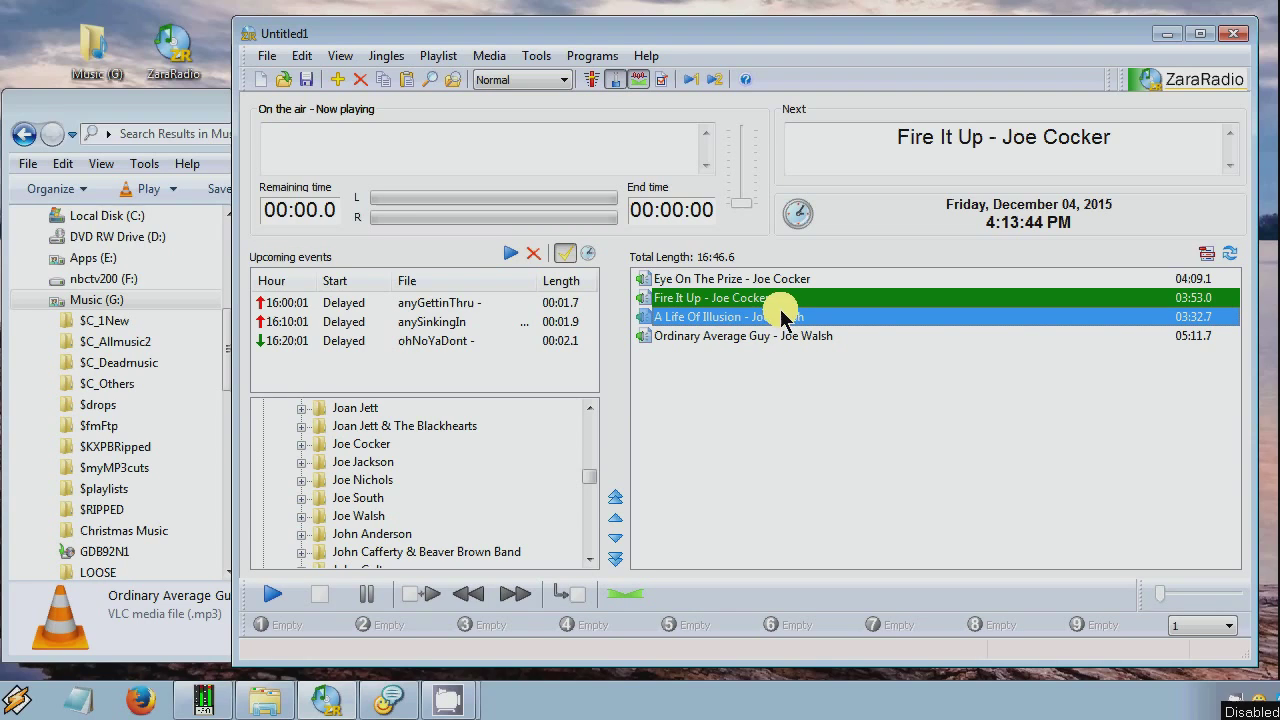
click(615, 540)
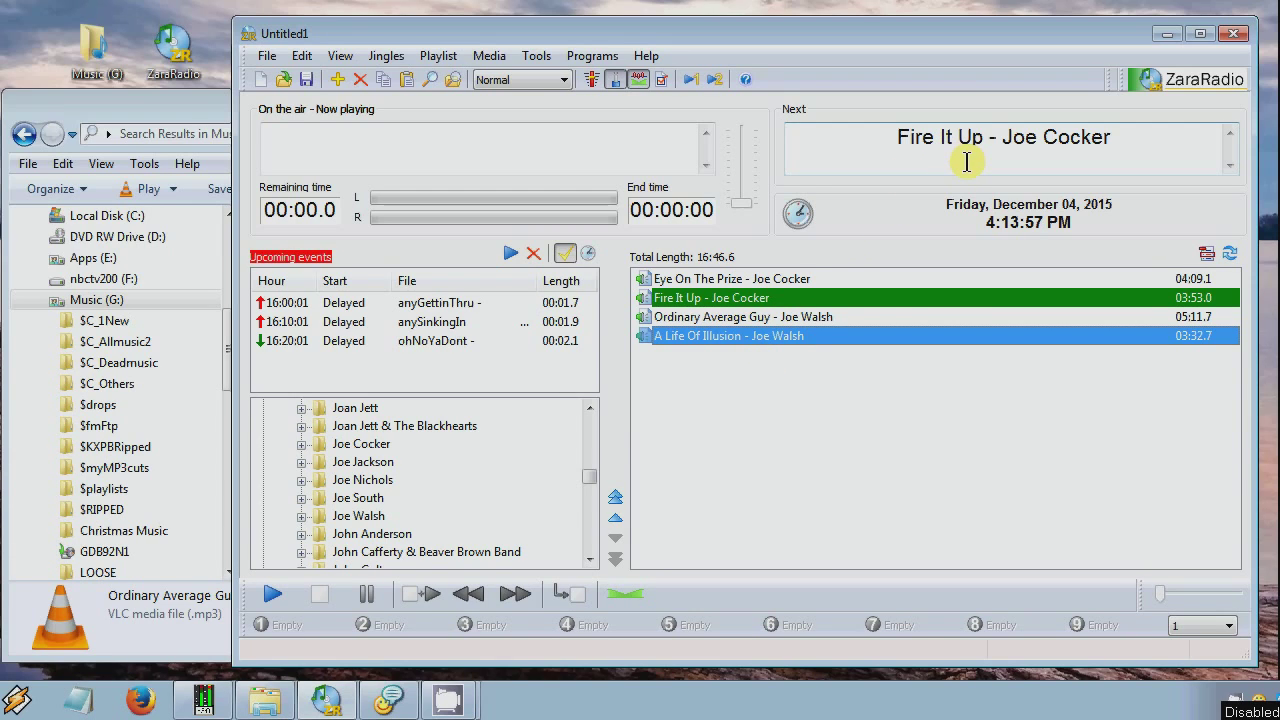
Move "Eye On The Prize" from the start of the playlist to its end
click(786, 280)
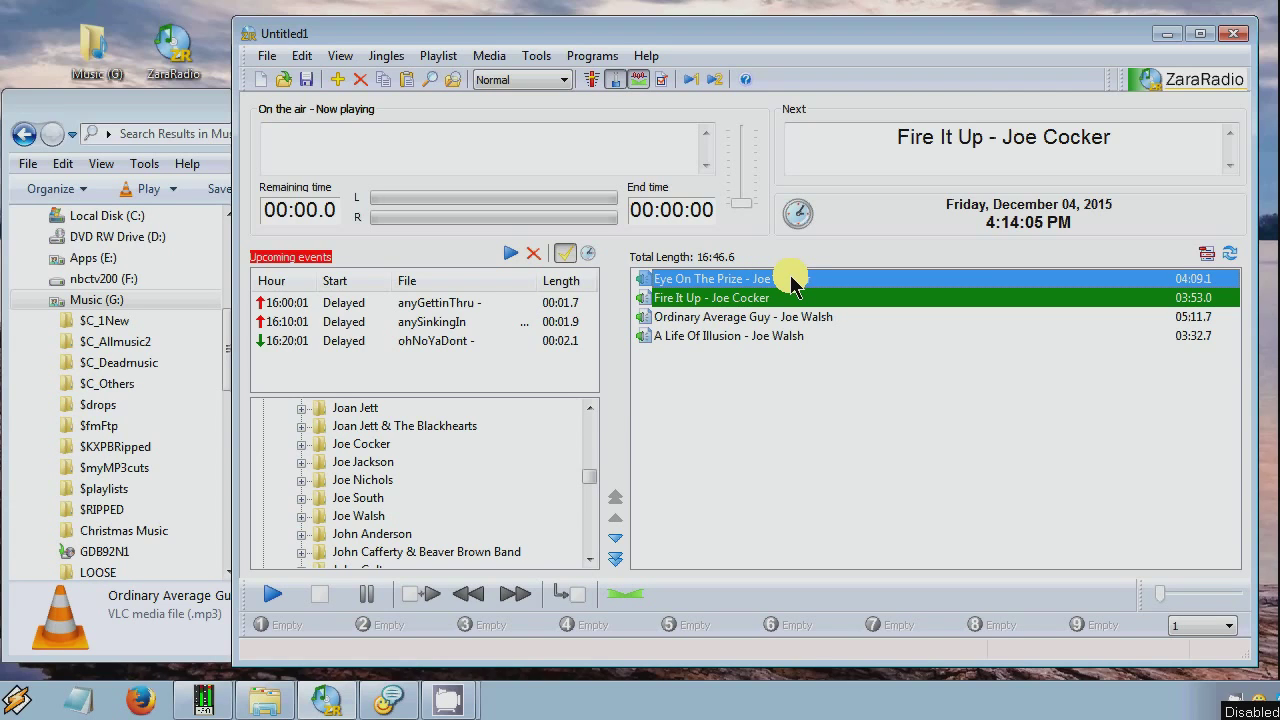
mouse_move(792, 279)
mouse_down()
mouse_move(786, 380)
mouse_move(815, 281)
mouse_up()
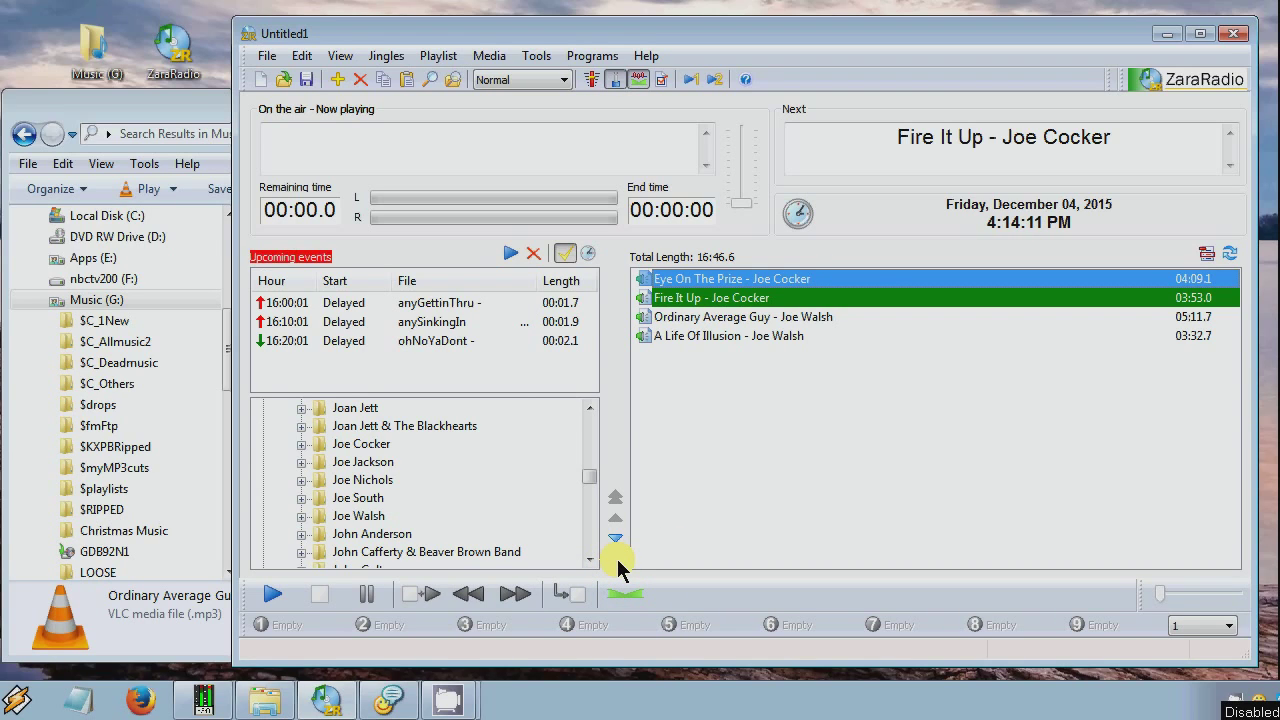
click(615, 557)
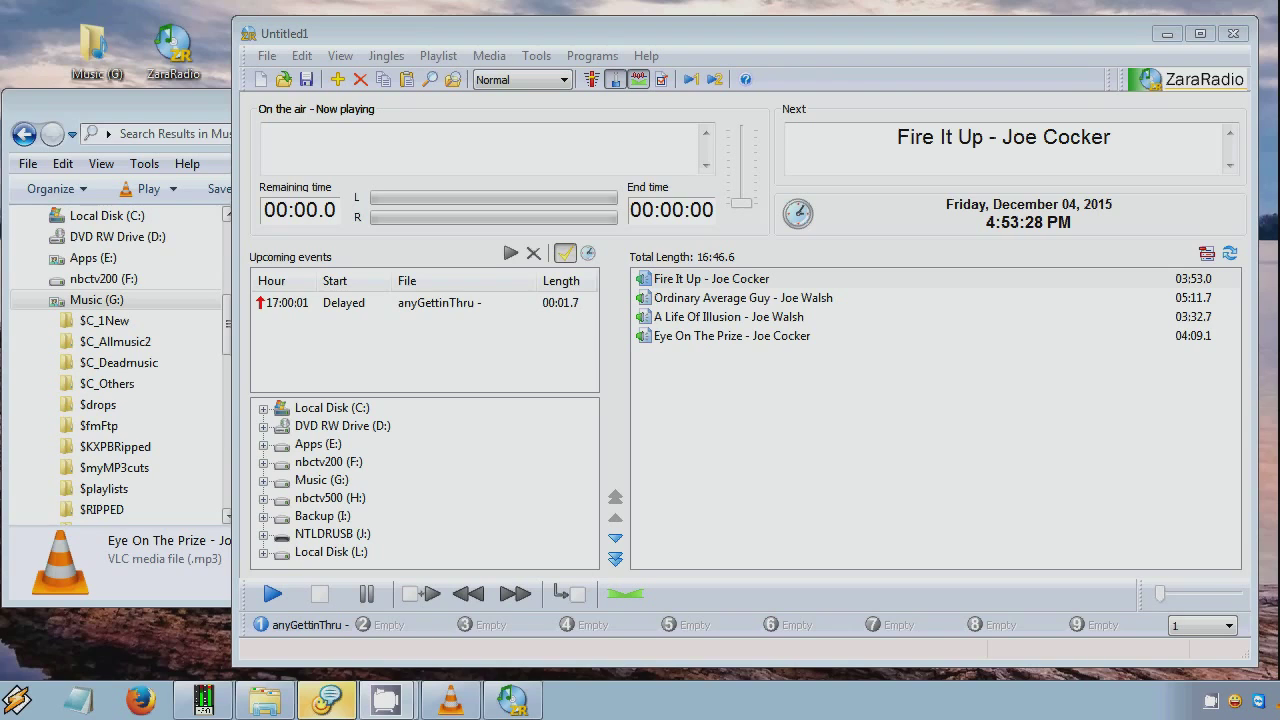
Start saving the playlist and browse to the folder Apps (E:) > Program Files (x86) > ZaraSoft > ZaraRadio > Playlists
click(268, 60)
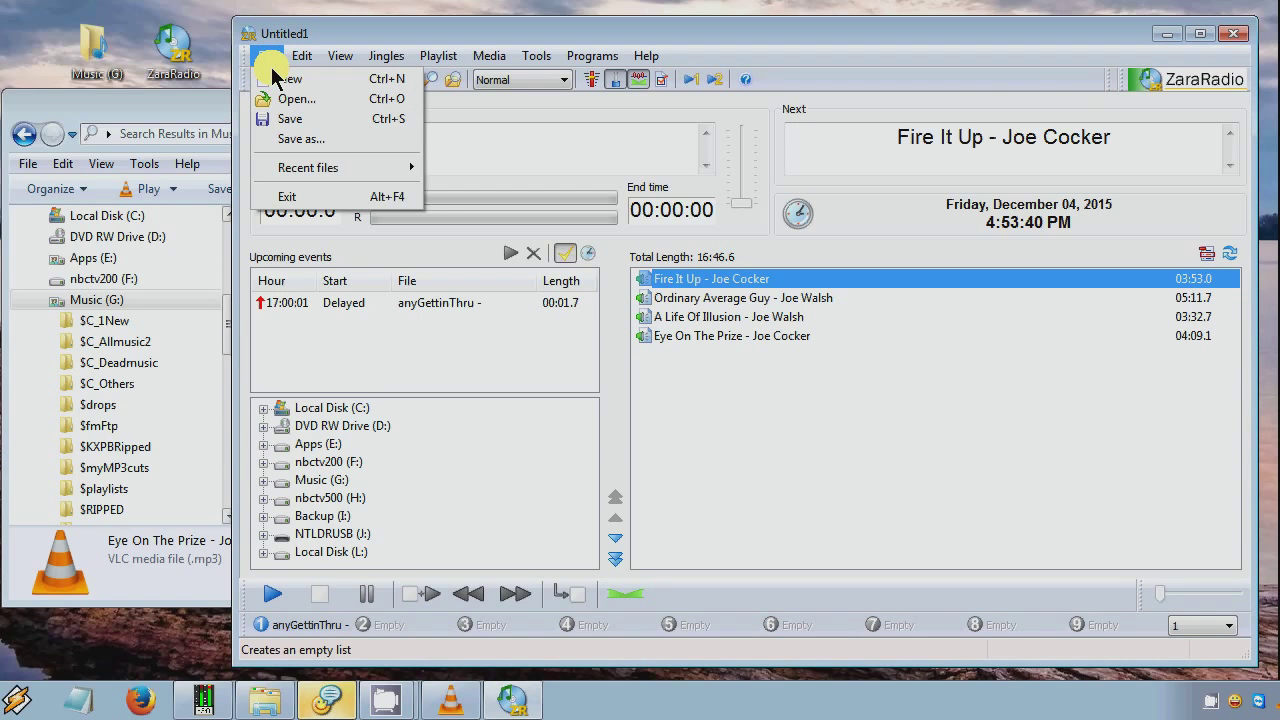
click(293, 119)
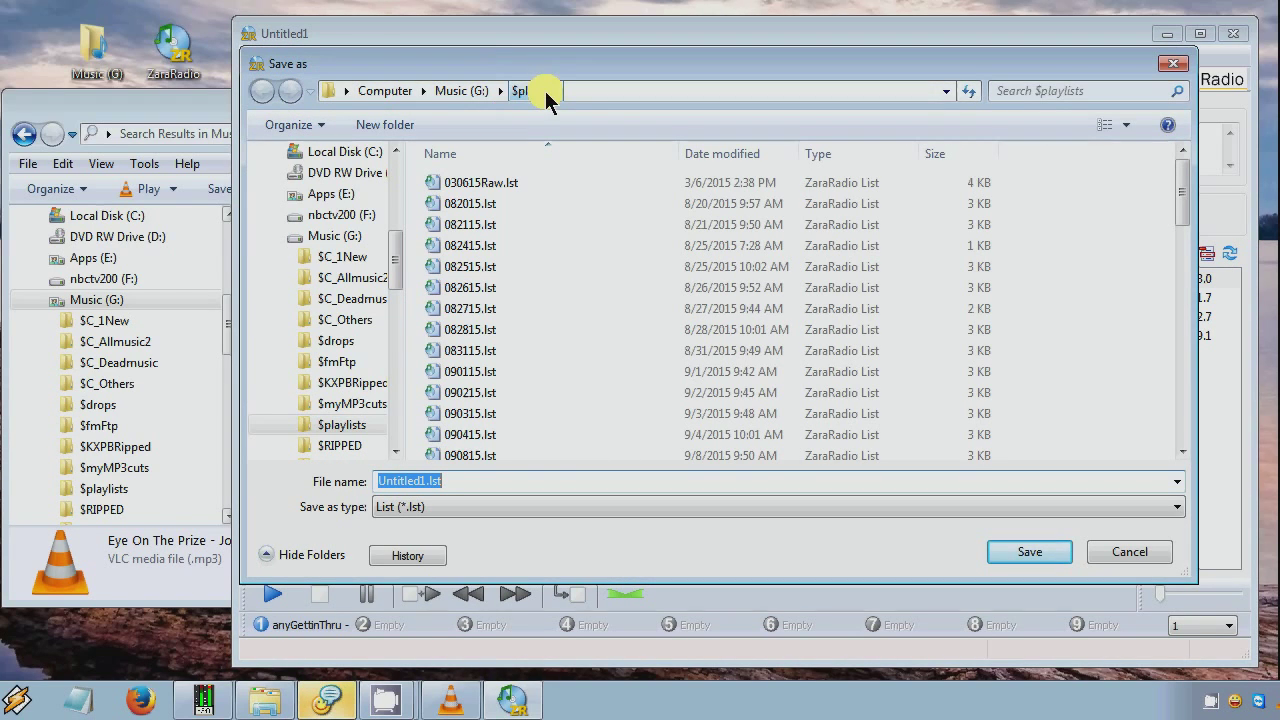
mouse_move(1178, 200)
mouse_down()
mouse_move(1180, 486)
mouse_move(1188, 195)
mouse_up()
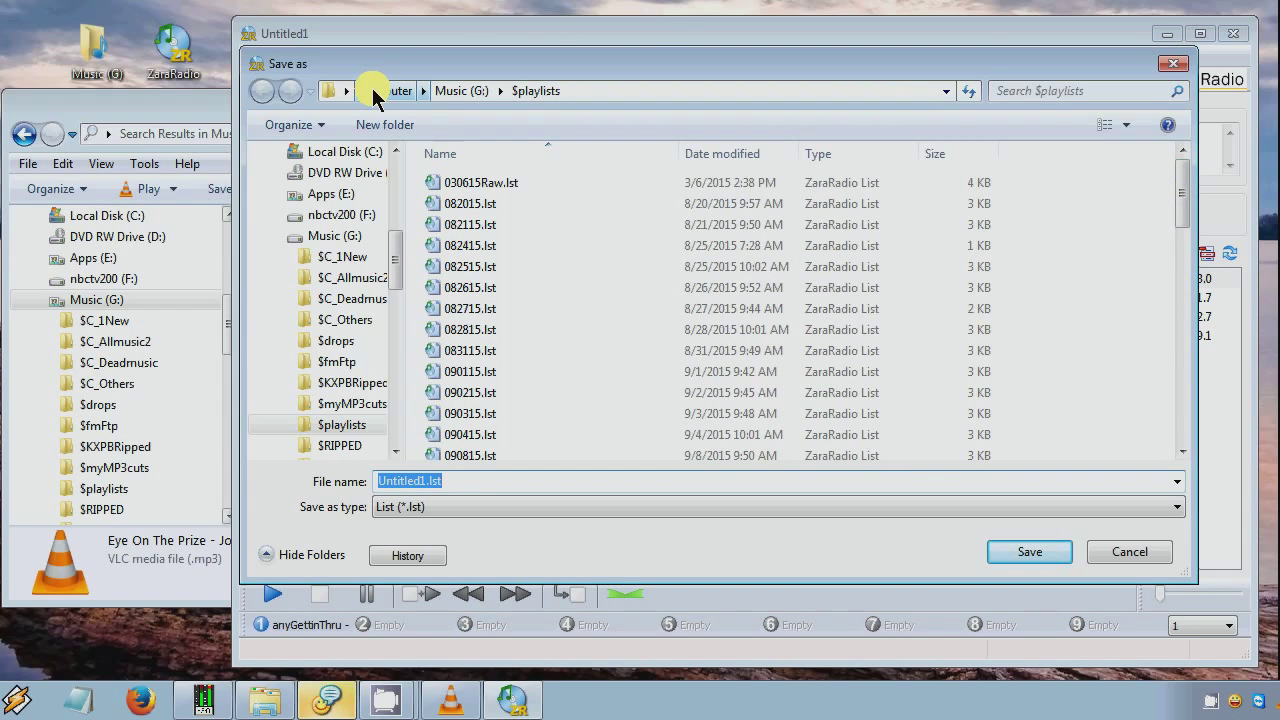
click(385, 91)
click(758, 201)
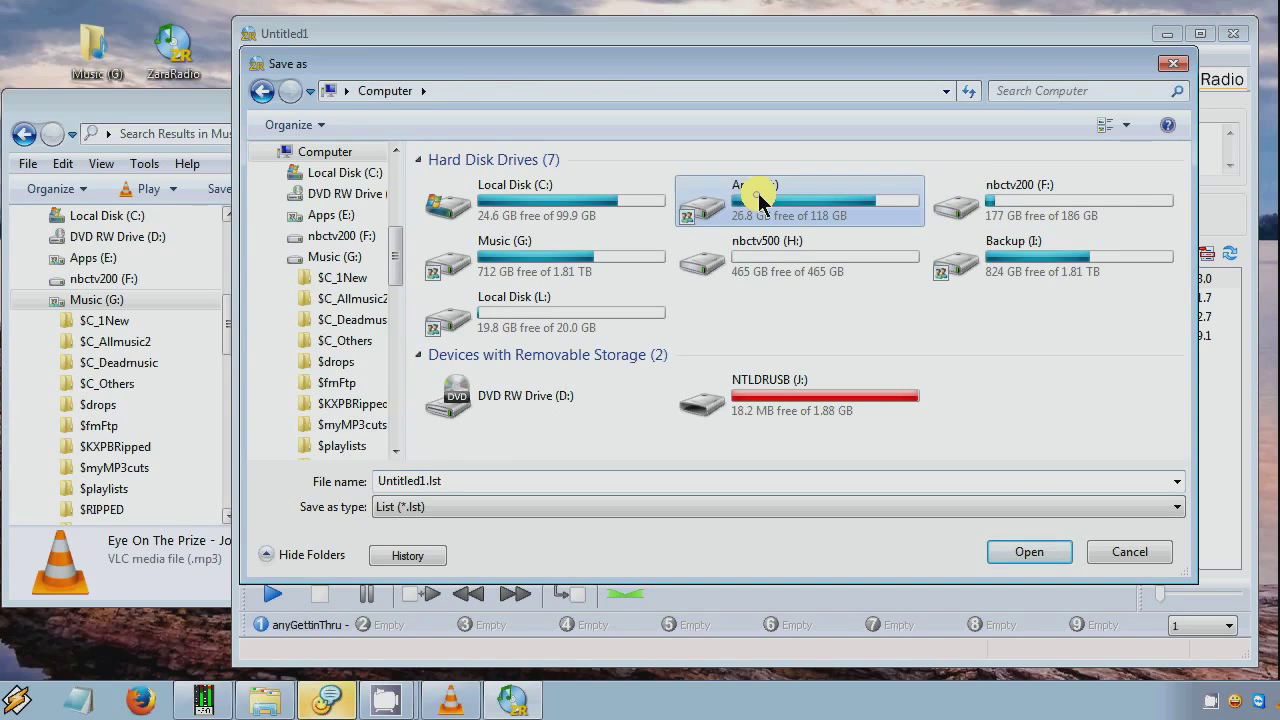
double_click(758, 198)
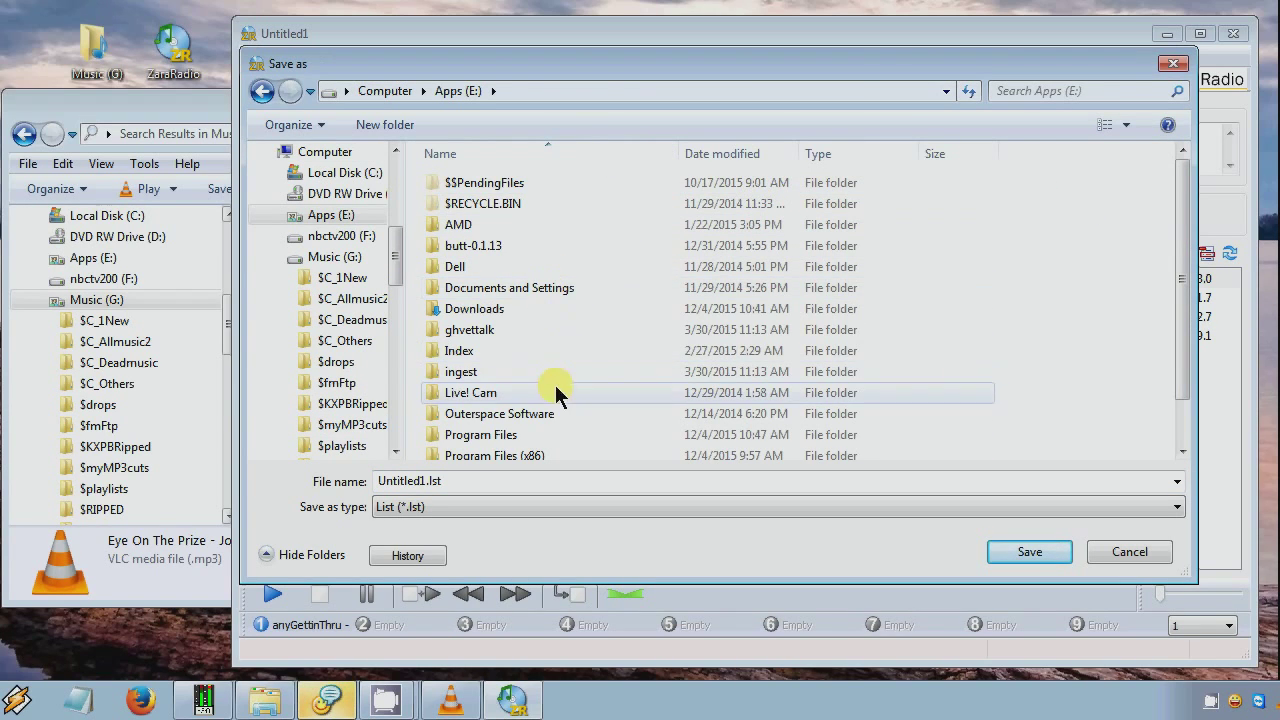
double_click(540, 455)
scroll(616, 298, down, 7)
scroll(580, 449, down, 17)
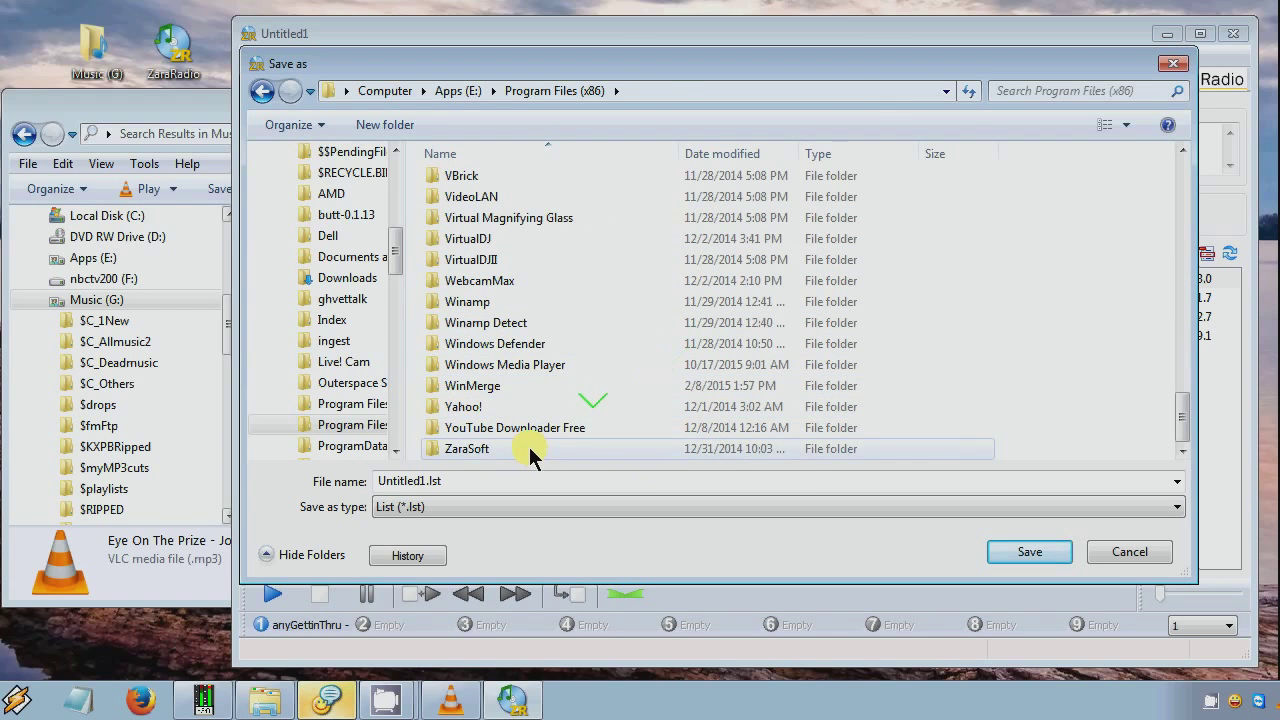
double_click(529, 448)
double_click(477, 177)
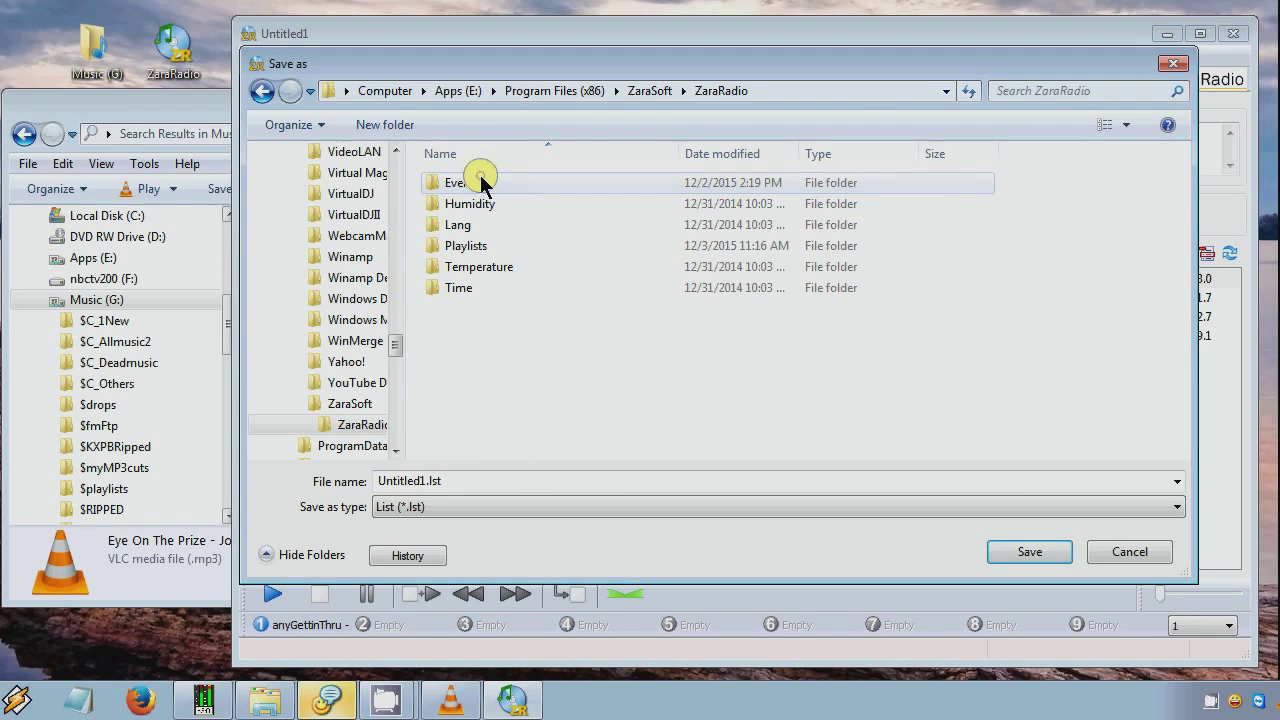
double_click(470, 245)
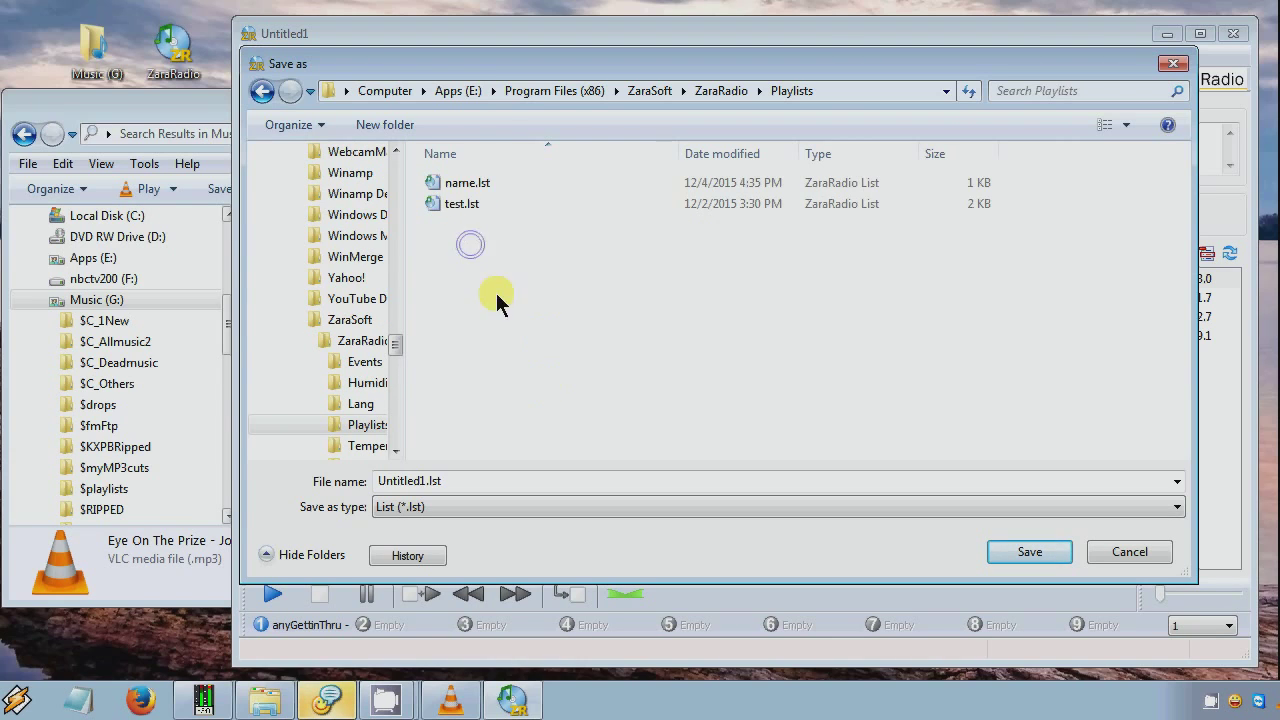
Save the playlist over the existing name.lst file and quit ZaraRadio
double_click(484, 181)
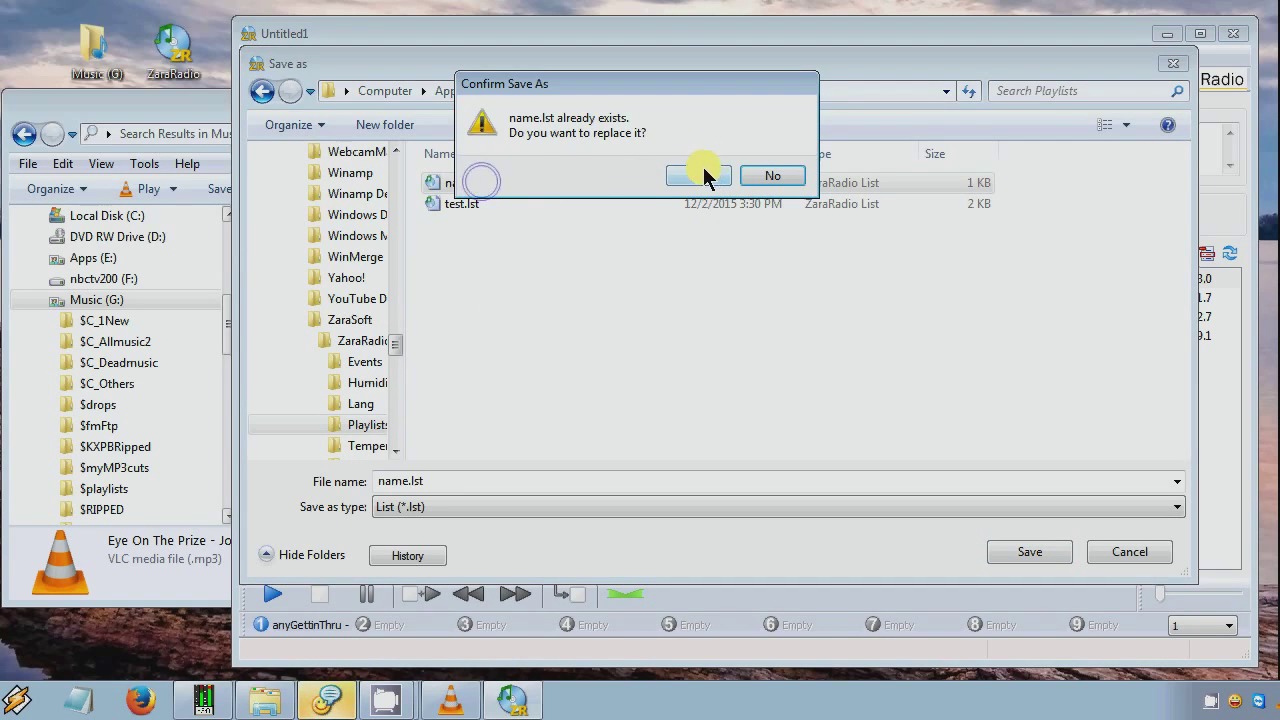
click(703, 173)
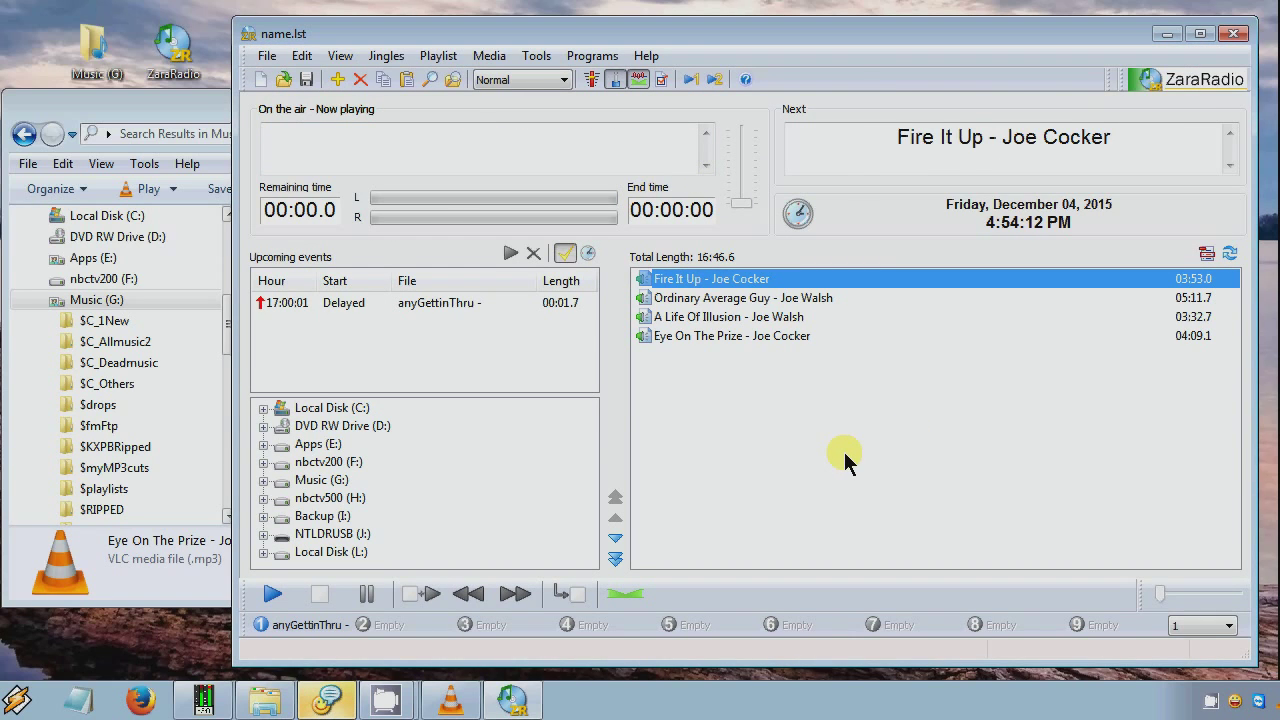
click(1234, 35)
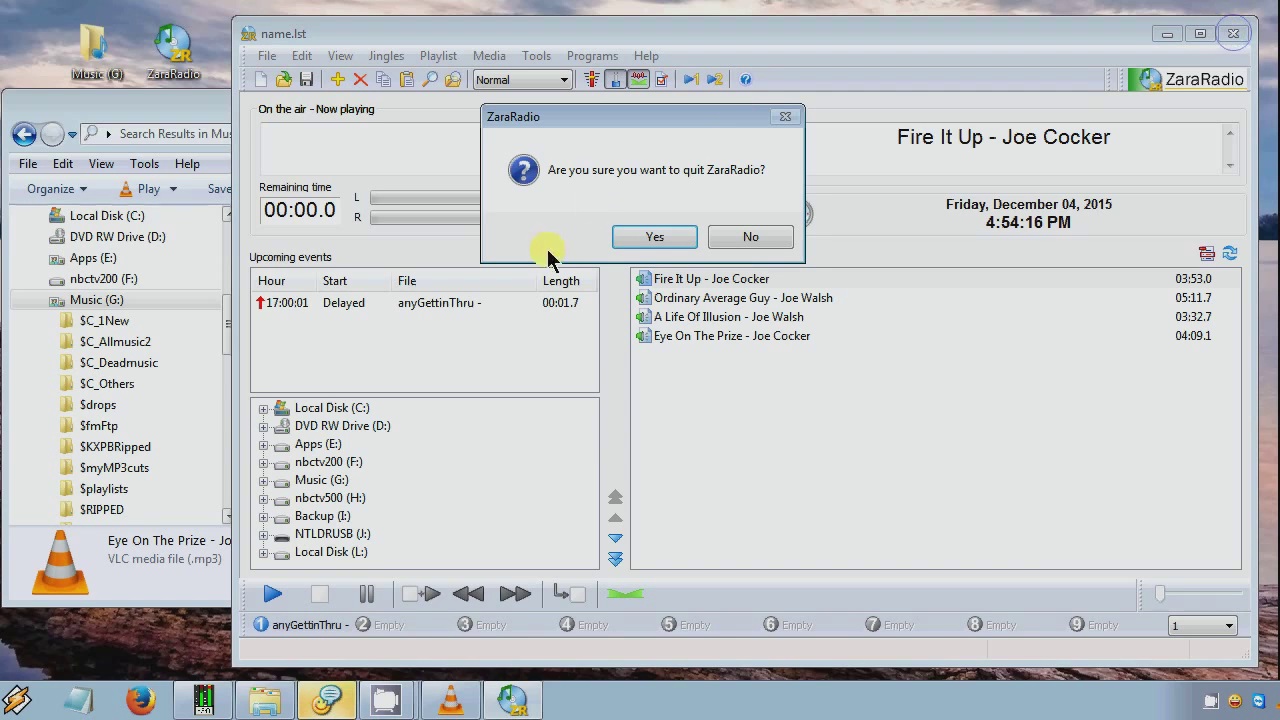
click(655, 238)
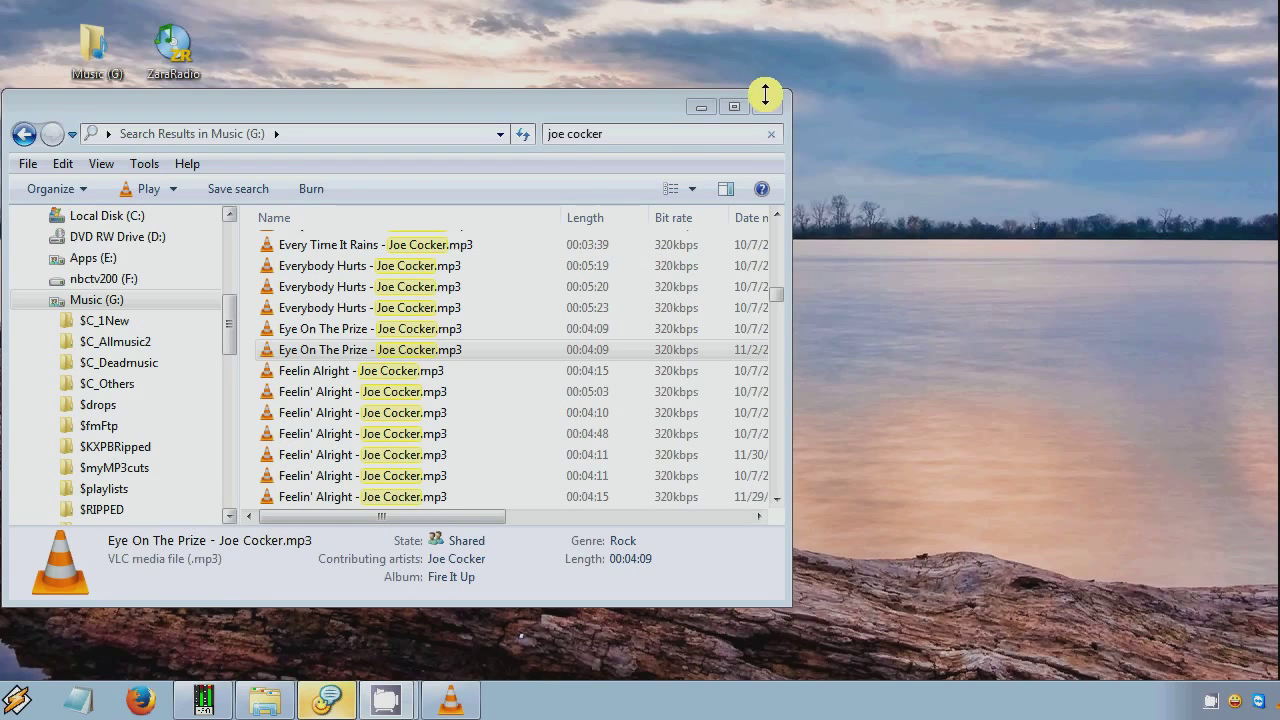
Start ZaraRadio and open the saved playlist name.lst from the Playlists folder
double_click(183, 57)
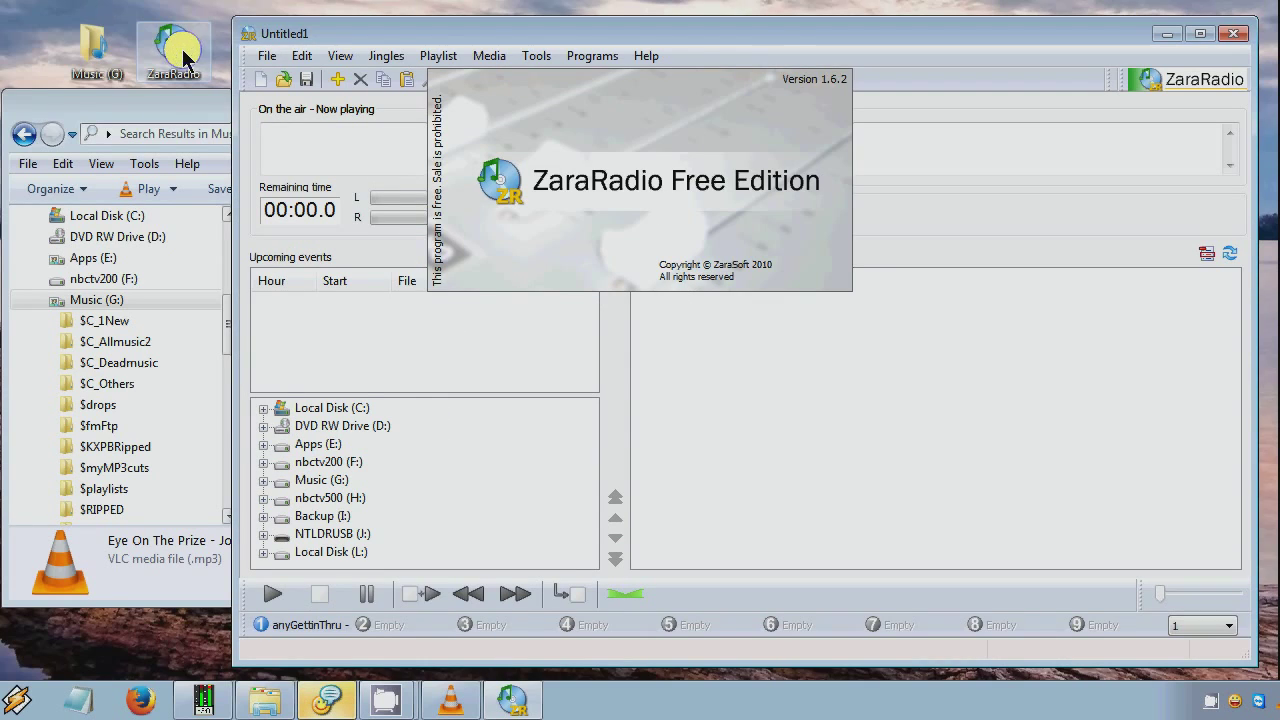
click(266, 56)
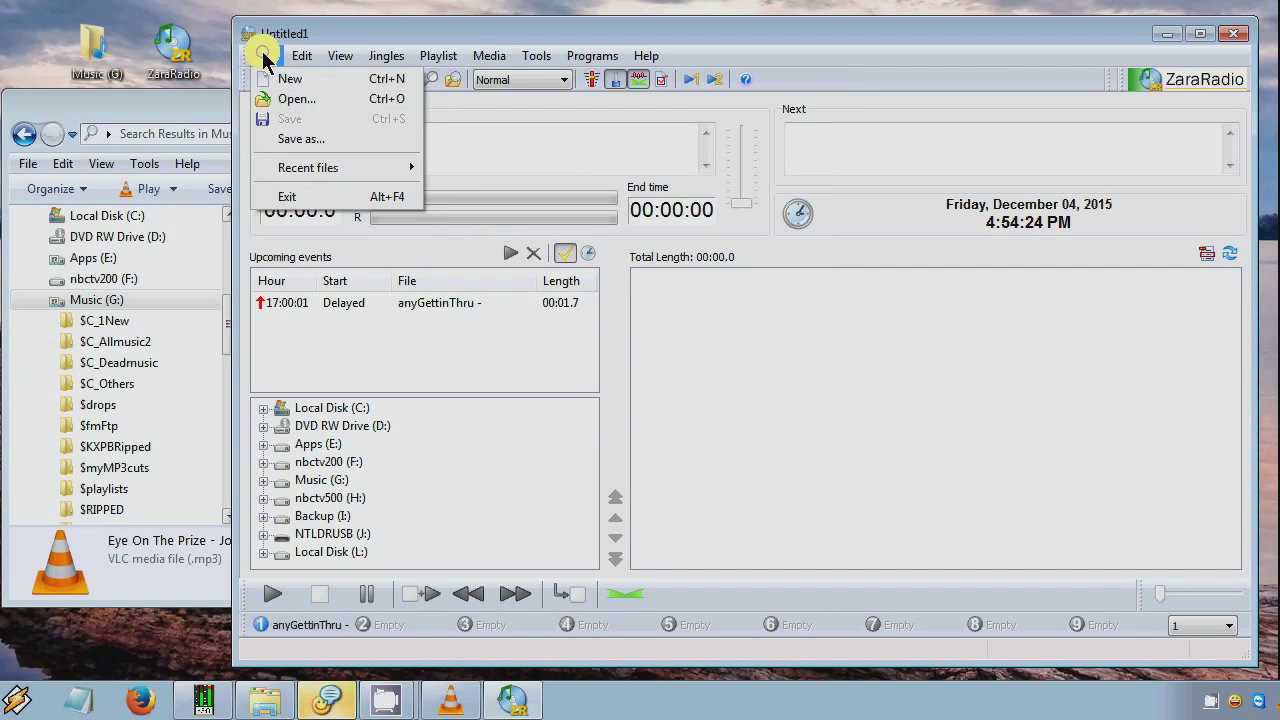
mouse_move(313, 167)
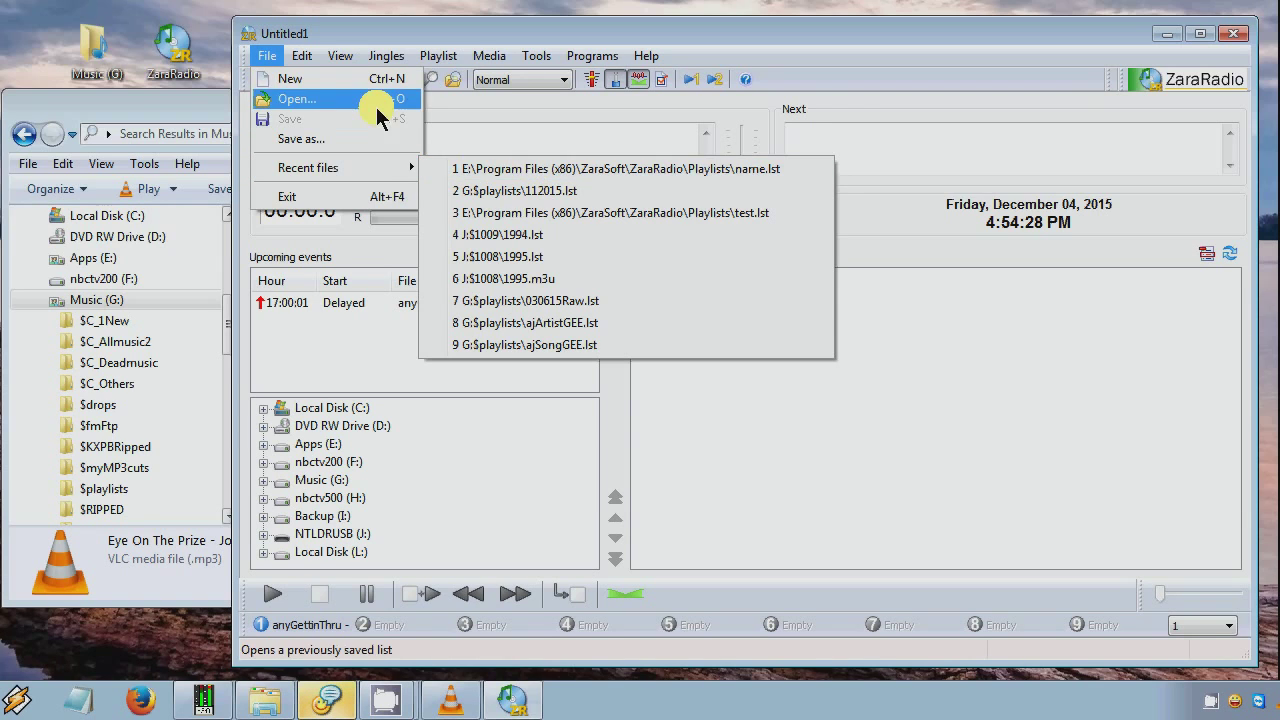
click(331, 97)
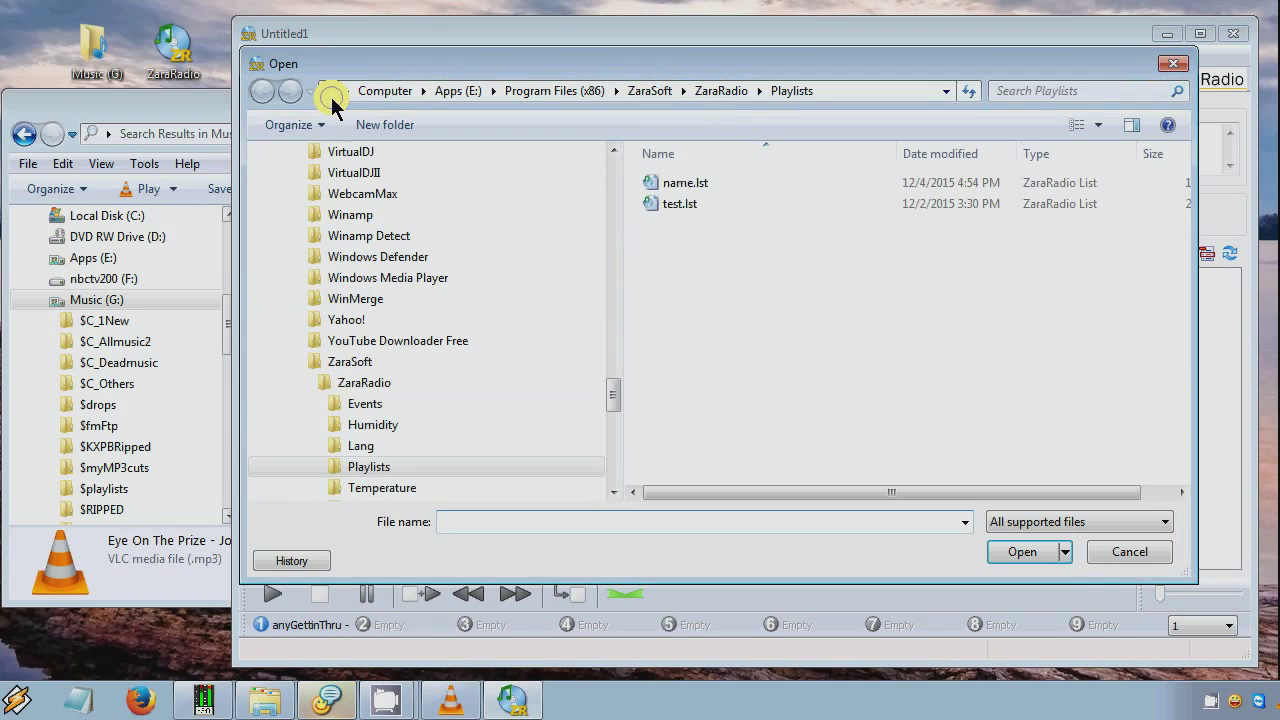
double_click(683, 184)
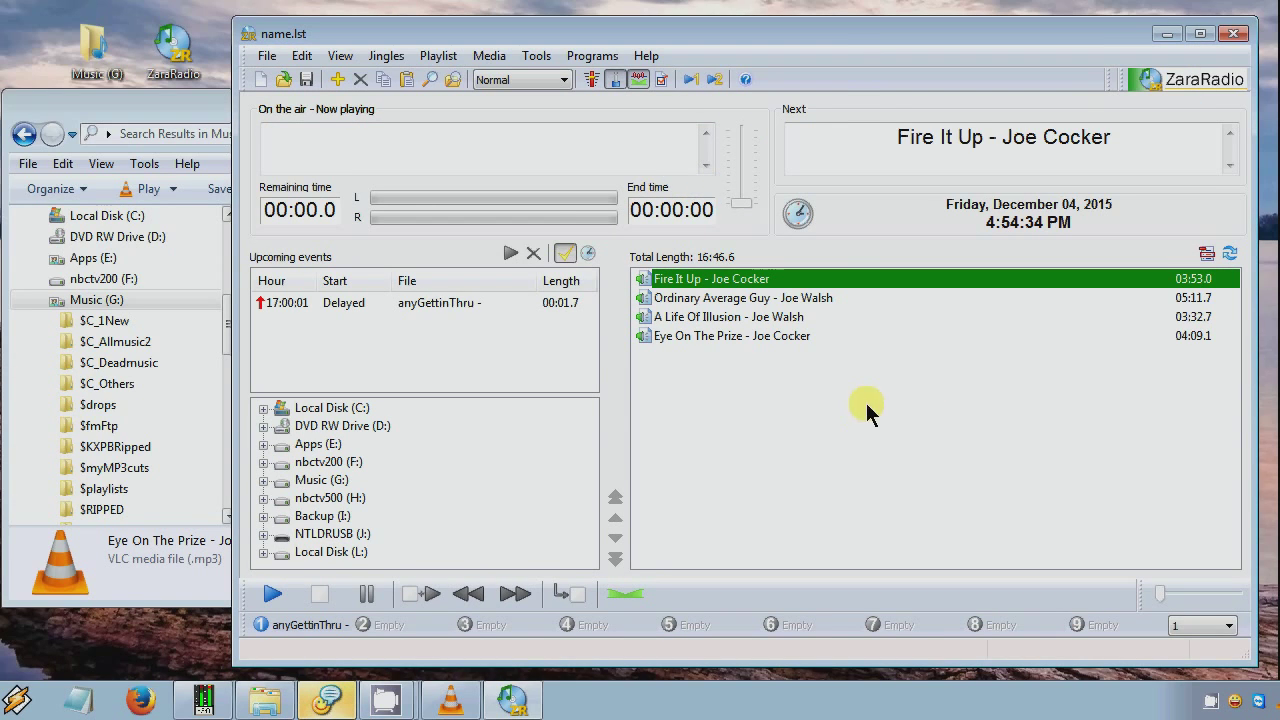
Open the playlist test.lst from the ZaraRadio Playlists folder in place of the current one
click(266, 58)
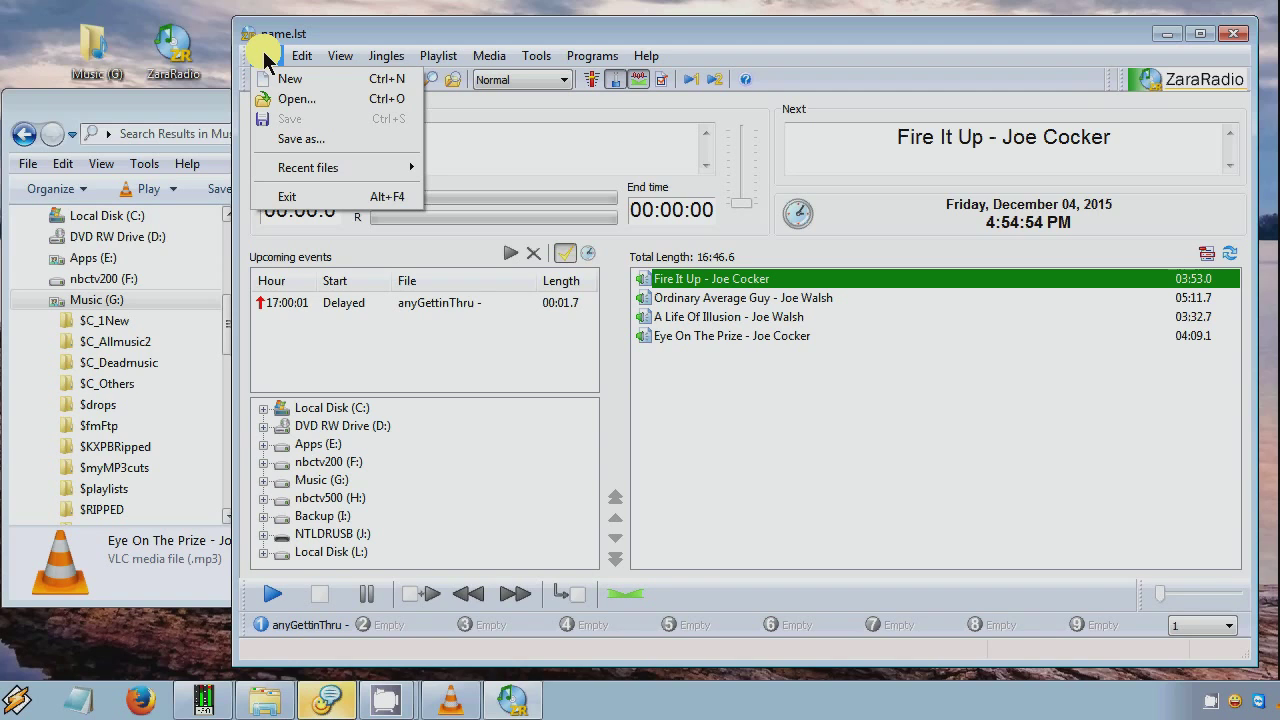
click(296, 100)
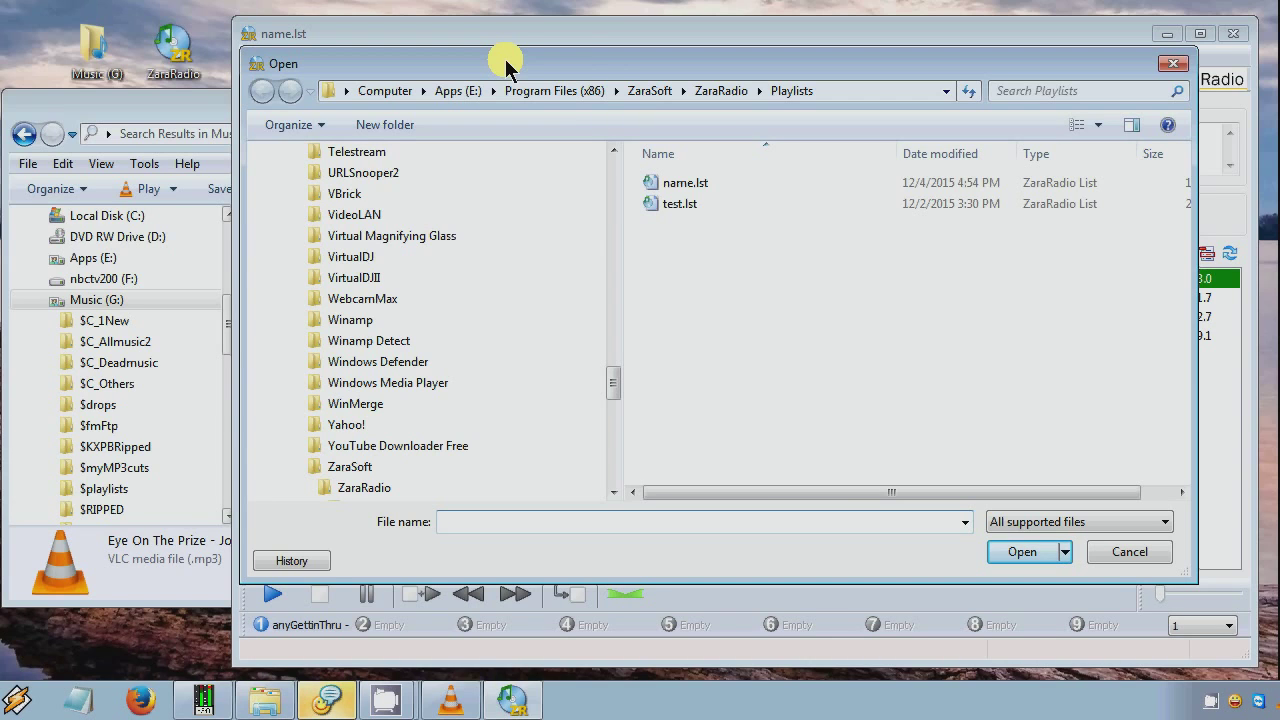
click(676, 203)
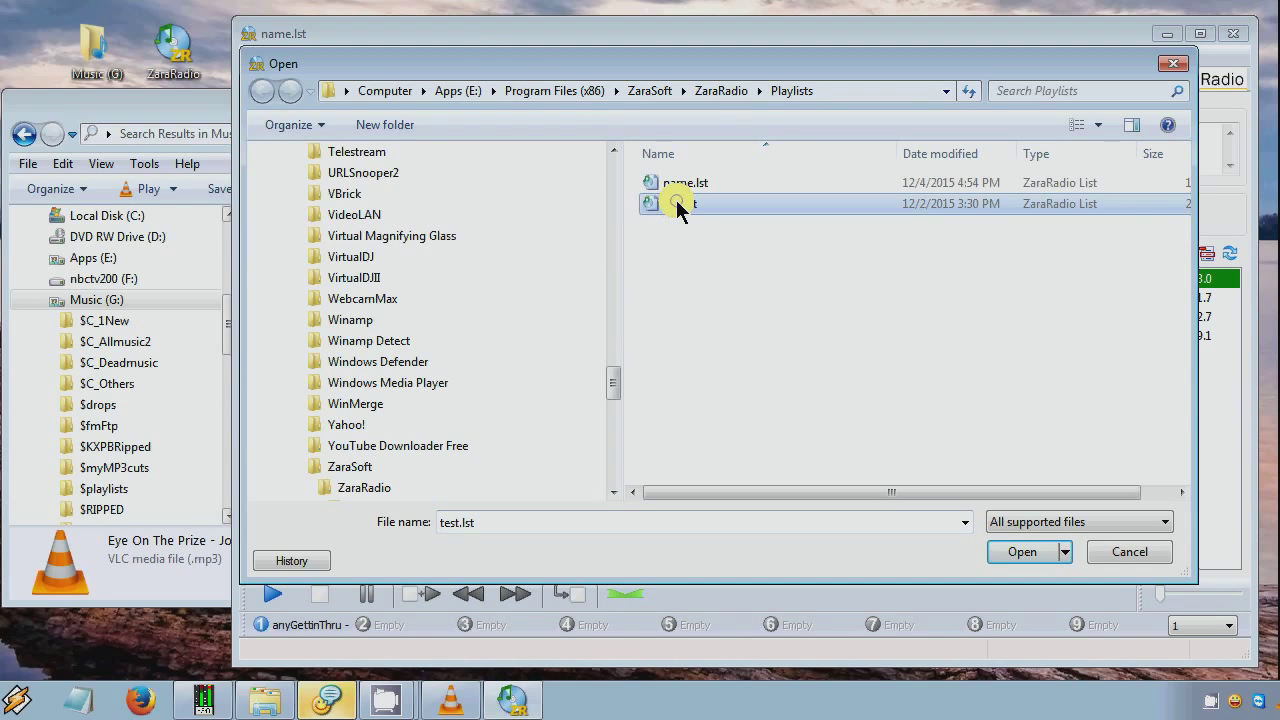
double_click(676, 203)
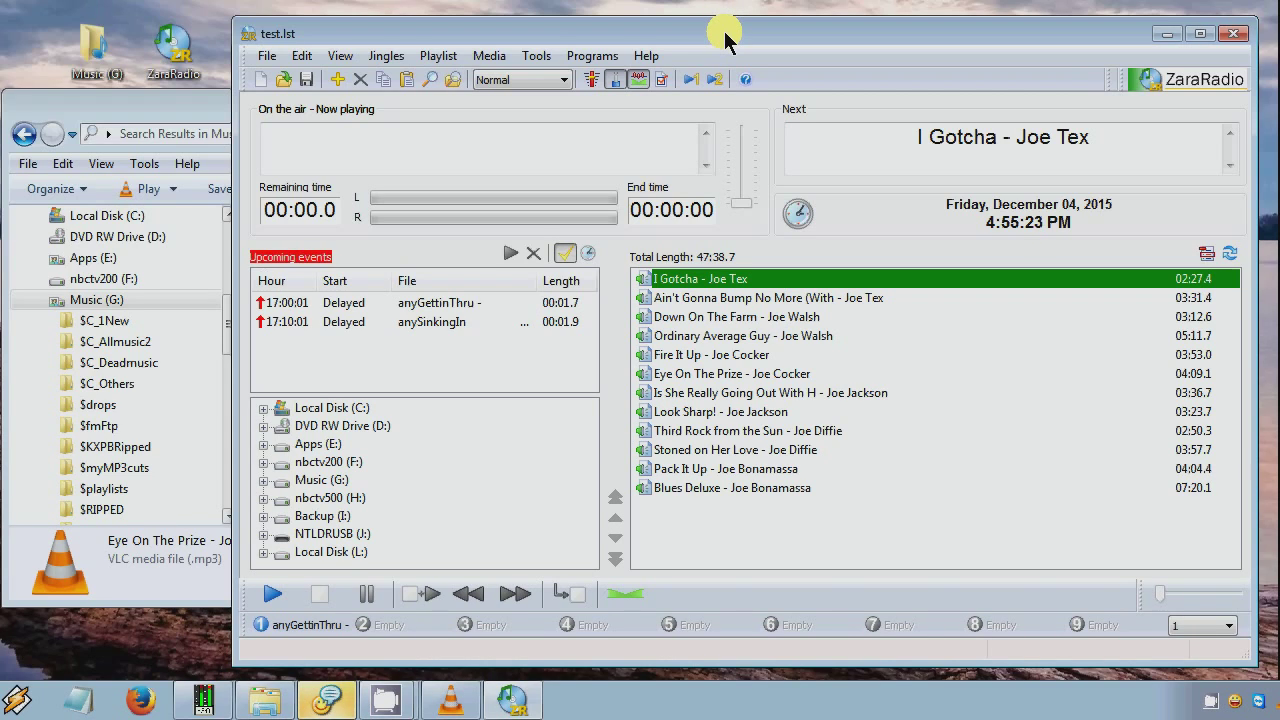
Switch to the file explorer window and open 110615.lst from the $playlists folder on Music (G:)
click(155, 105)
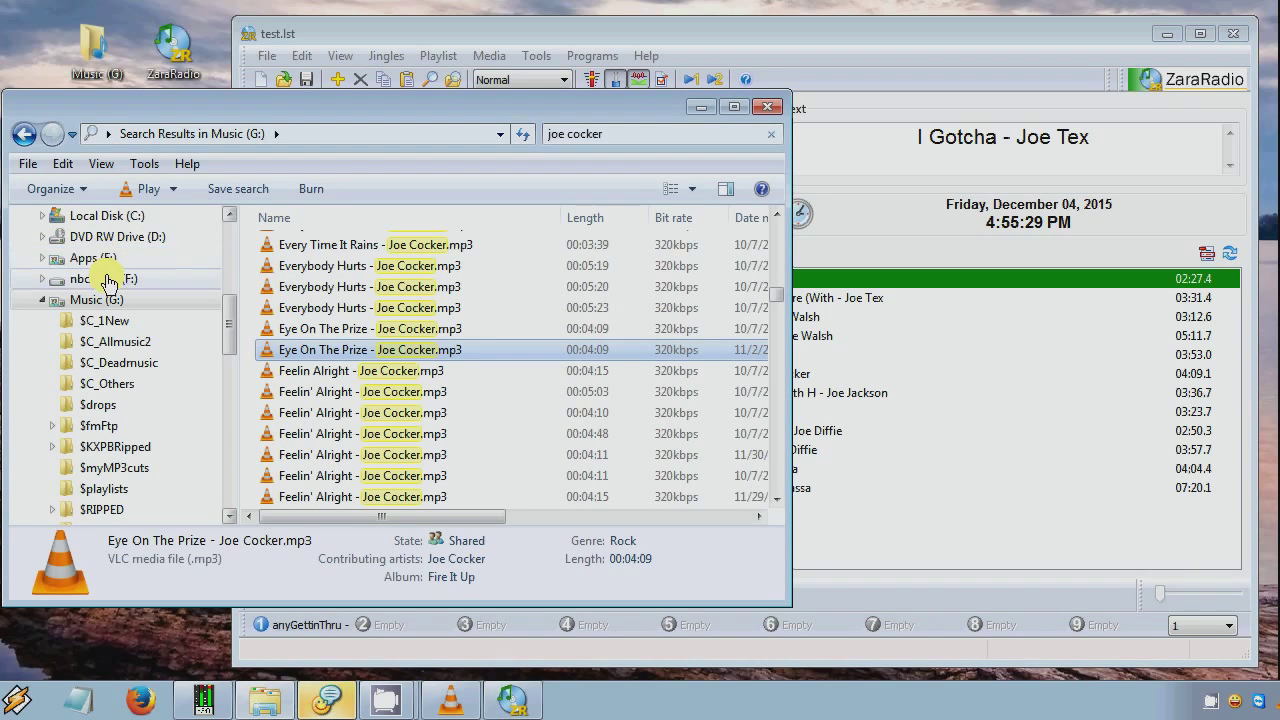
scroll(228, 337, down, 1)
scroll(228, 337, down, 2)
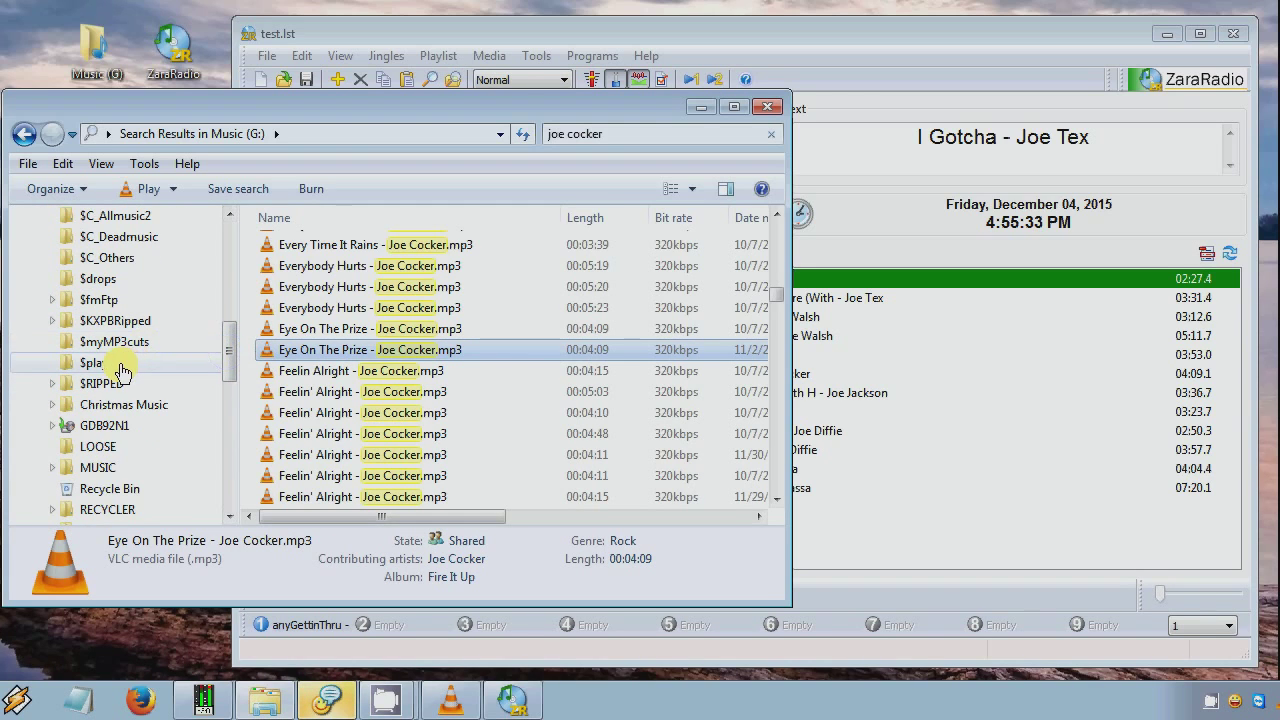
click(117, 369)
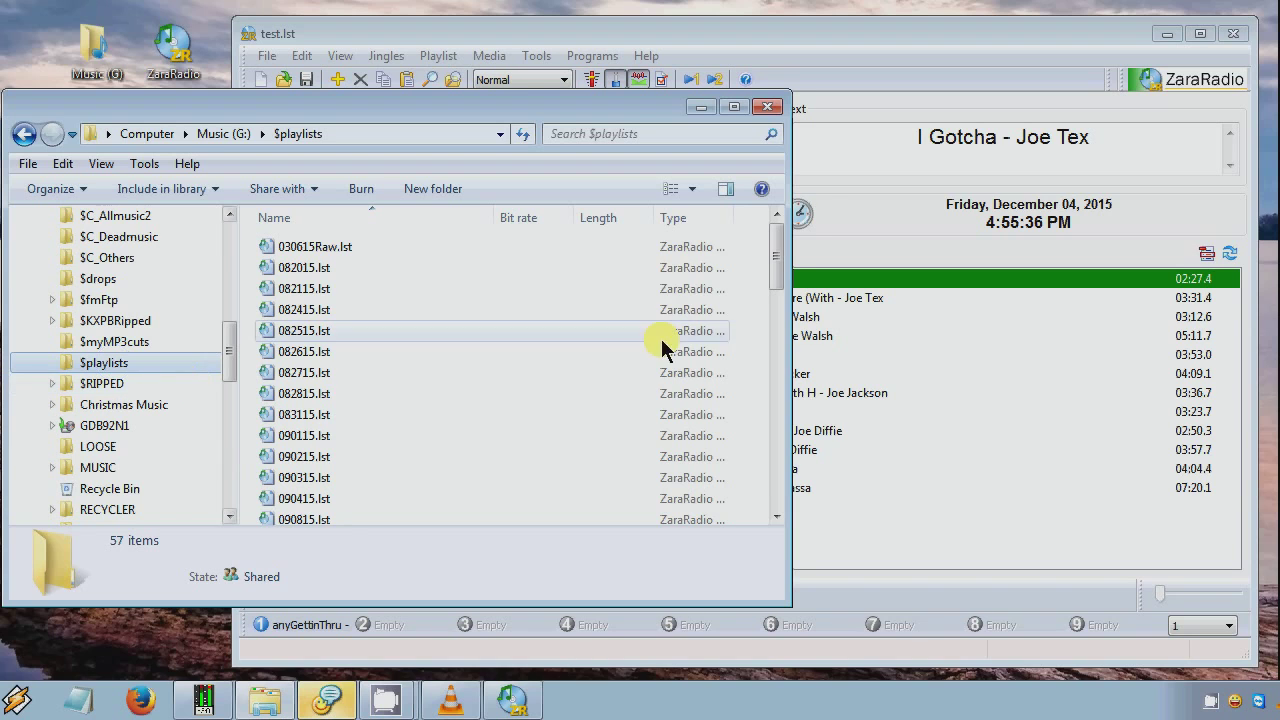
drag(776, 262, 777, 460)
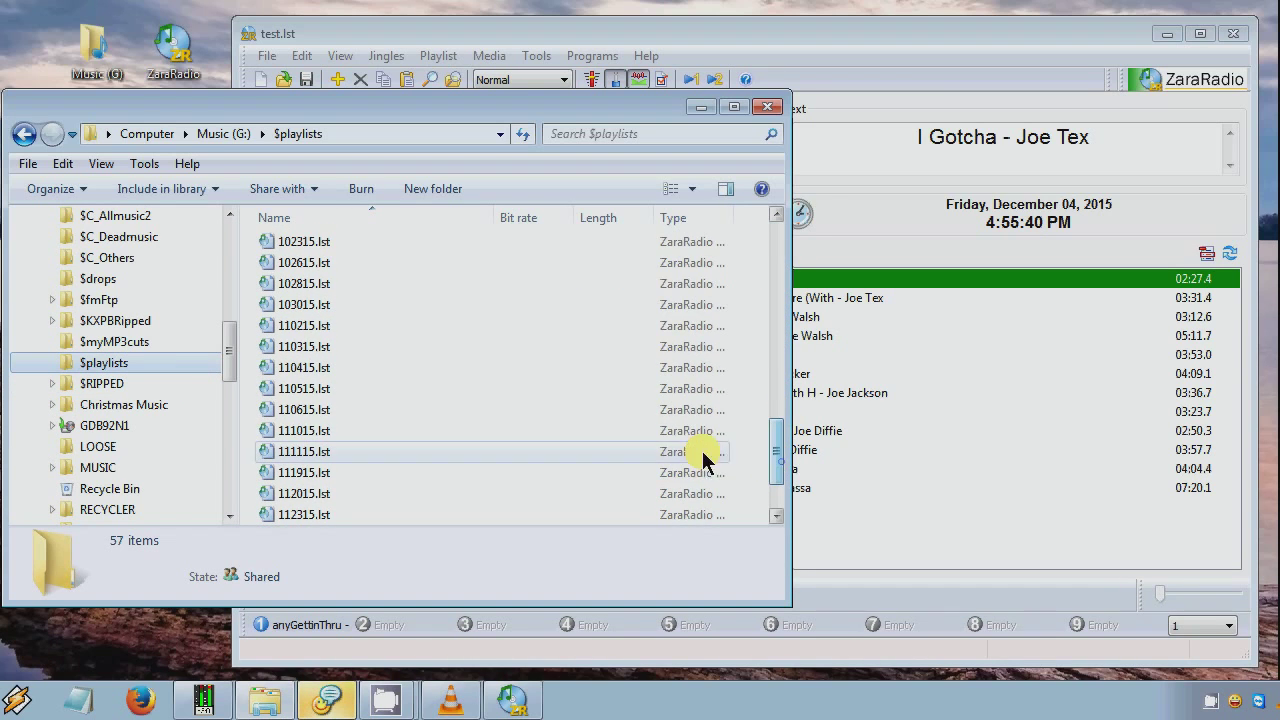
double_click(307, 408)
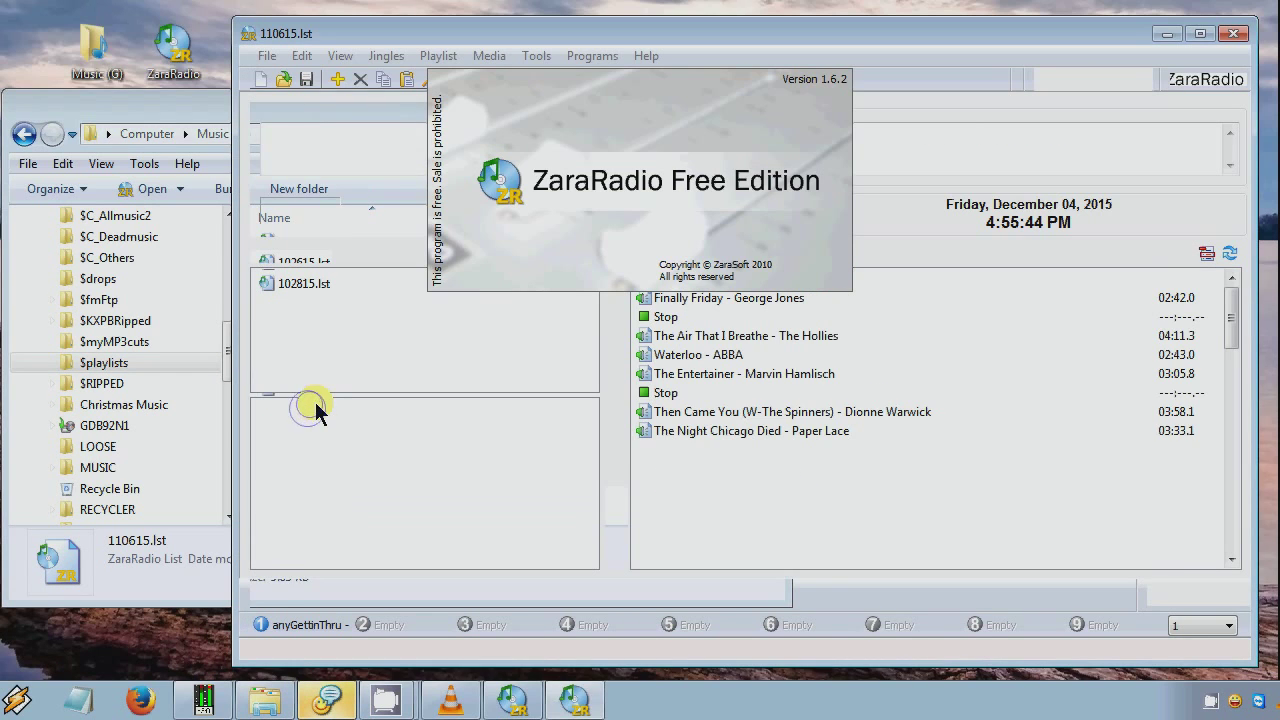
Compare the two open ZaraRadio windows, close the test.lst one, and reposition the 110615.lst window near the upper edge of the screen
drag(863, 33, 757, 108)
click(848, 30)
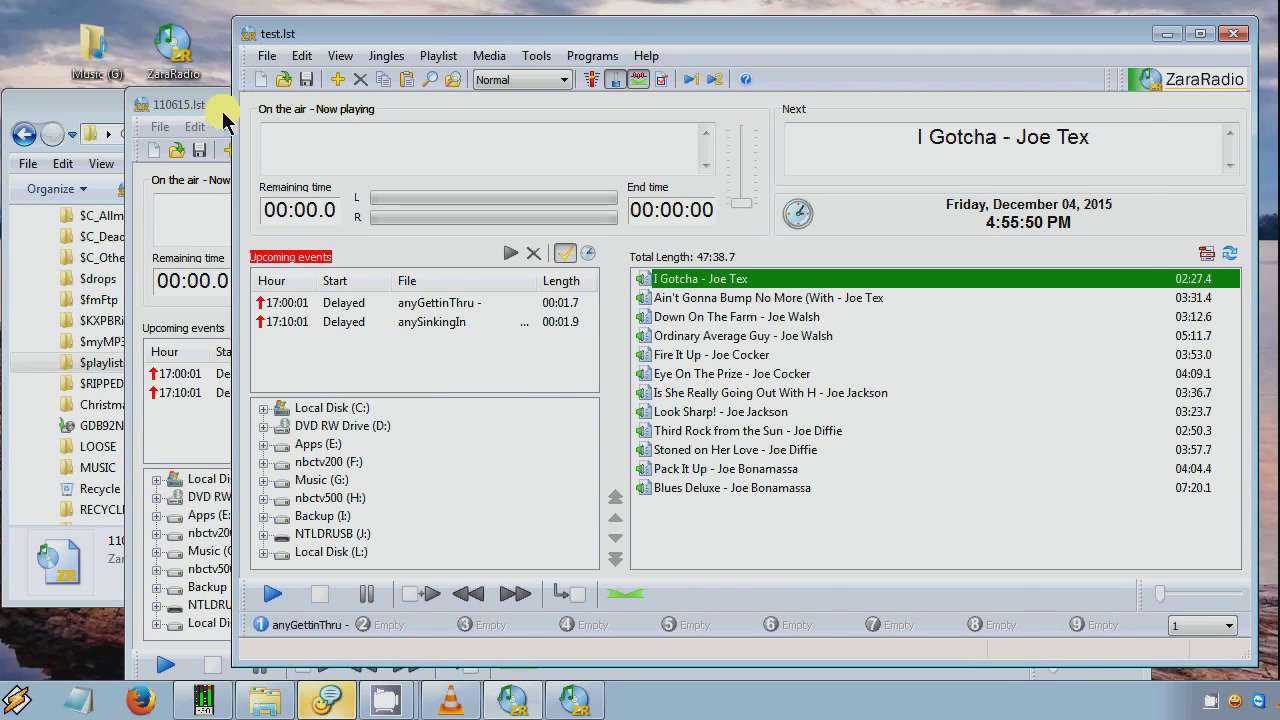
click(215, 91)
click(540, 30)
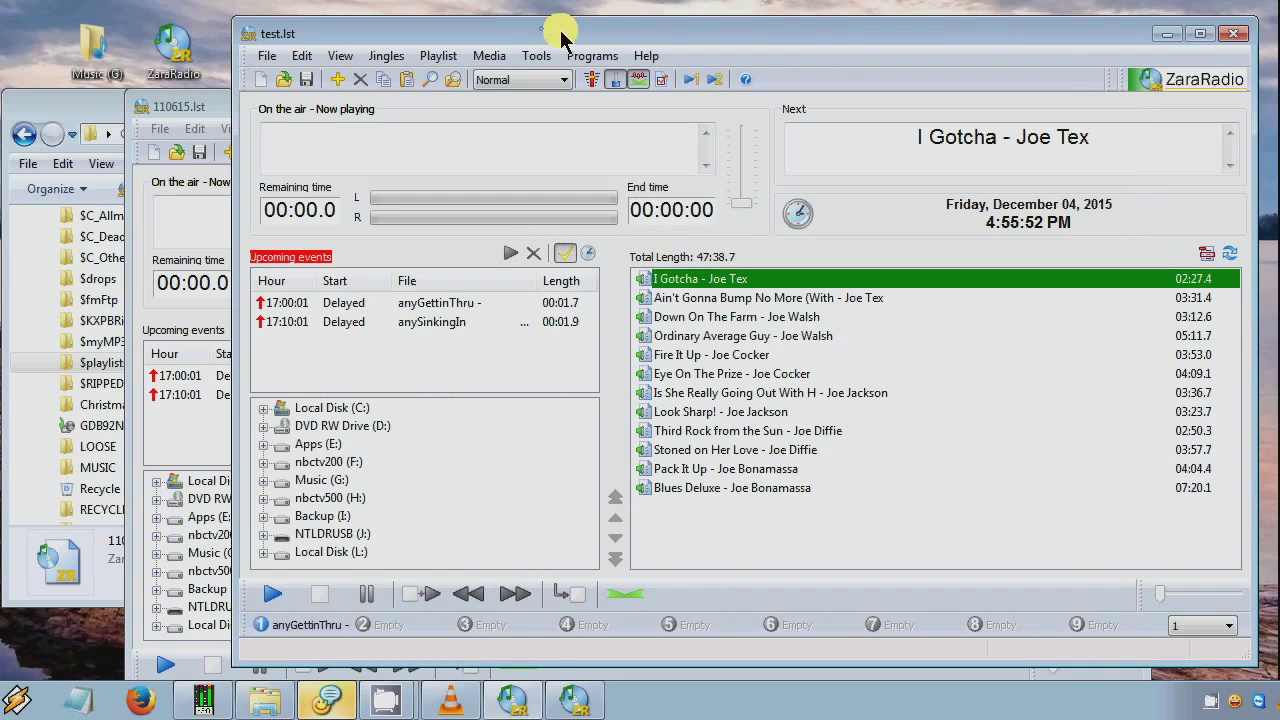
click(1236, 36)
click(655, 237)
drag(591, 109, 704, 33)
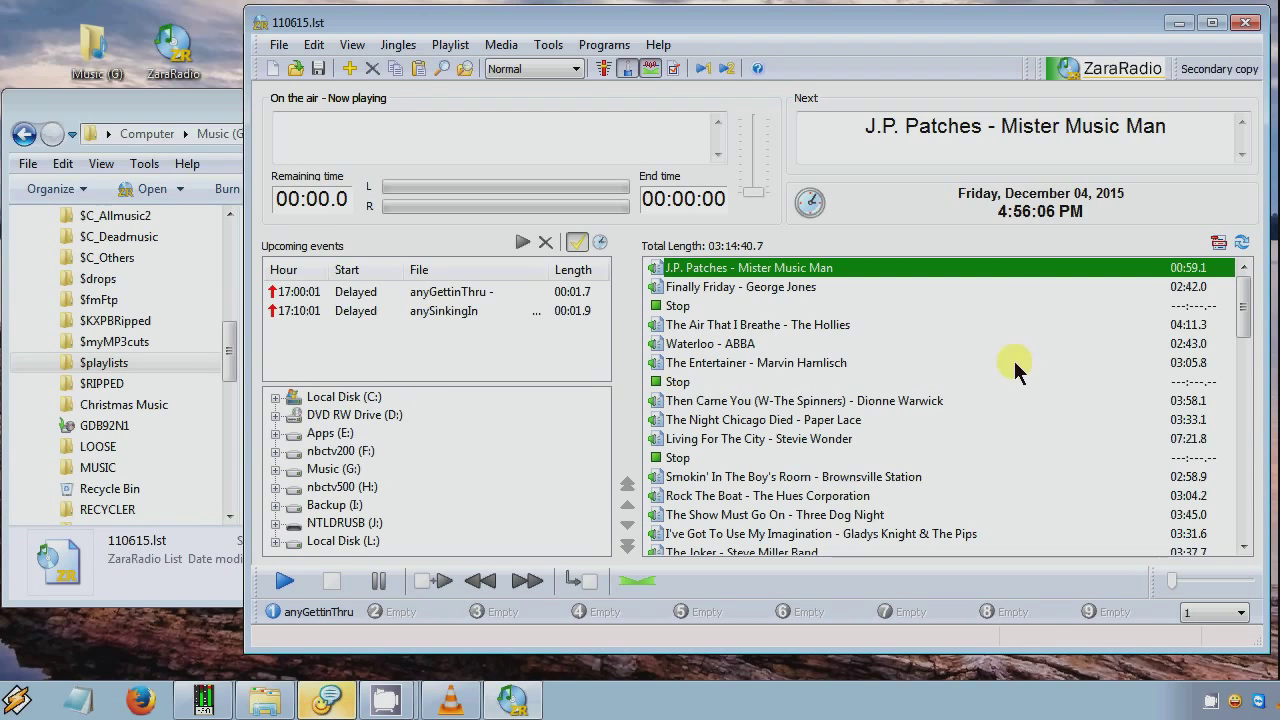
Mark "You're Sixteen - Ringo Starr" as the next track in the playlist and start playback
drag(1240, 272, 1241, 350)
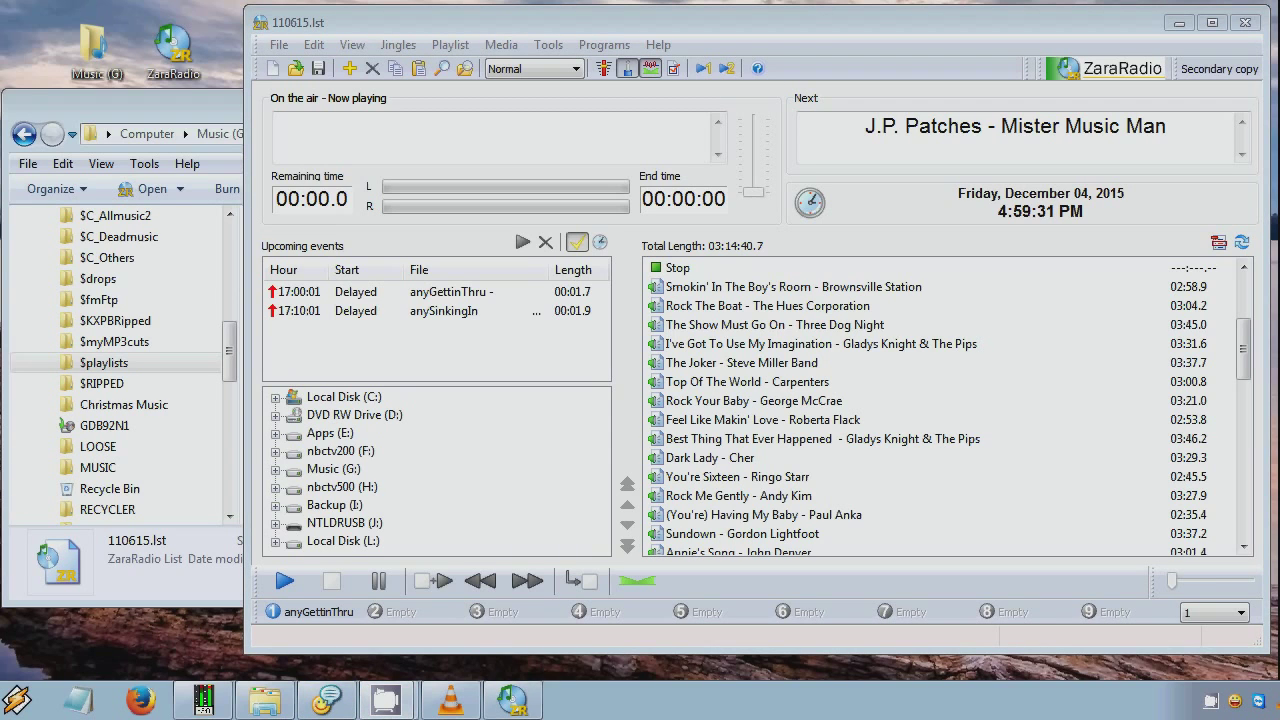
drag(1245, 345, 1250, 383)
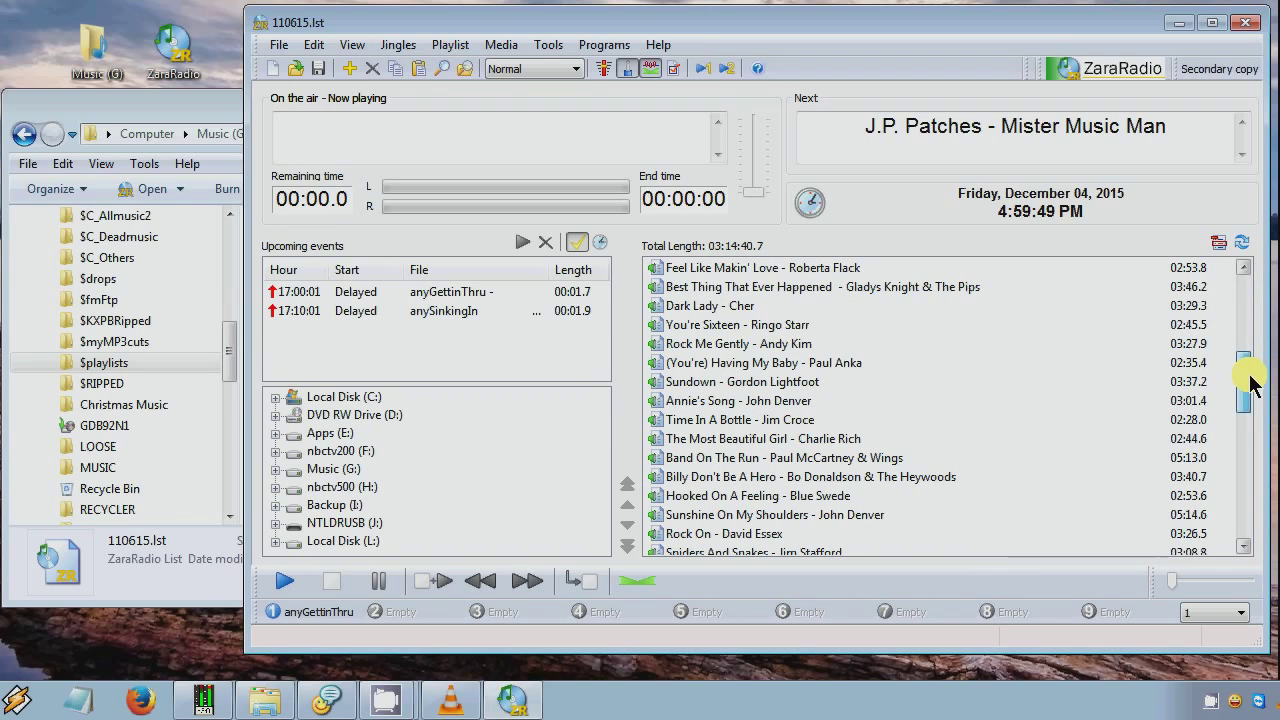
right_click(794, 322)
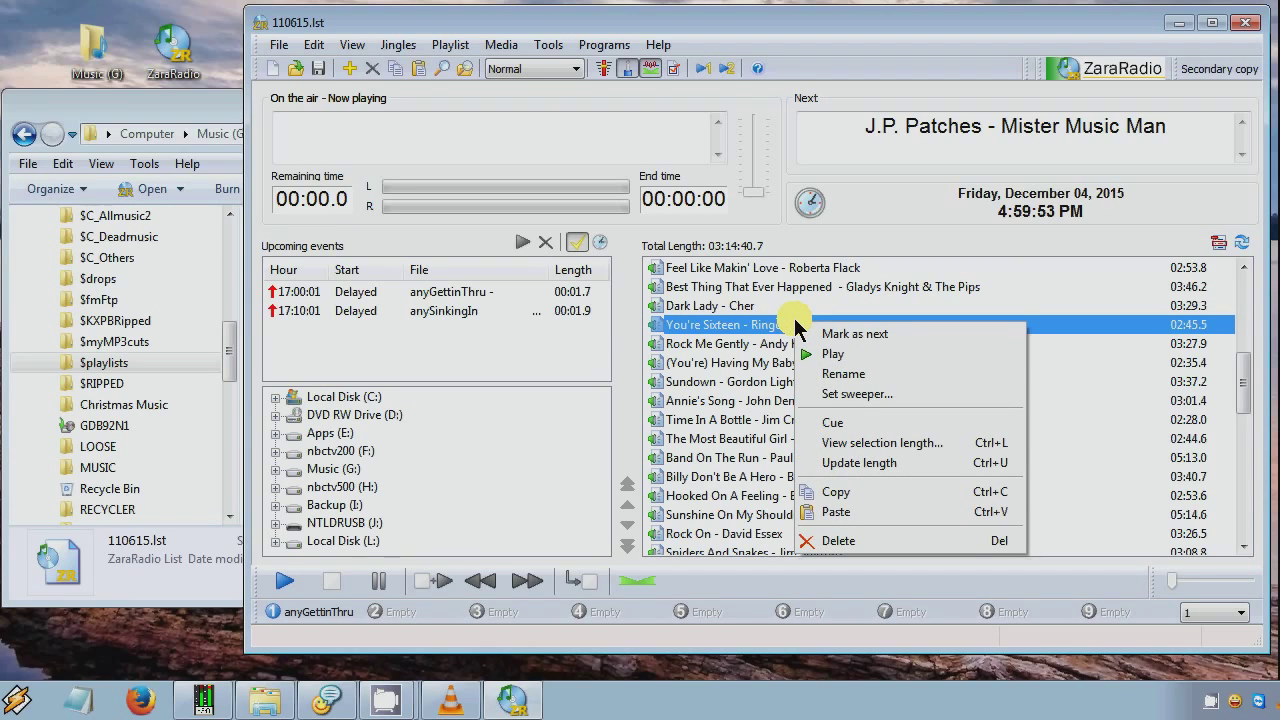
click(845, 335)
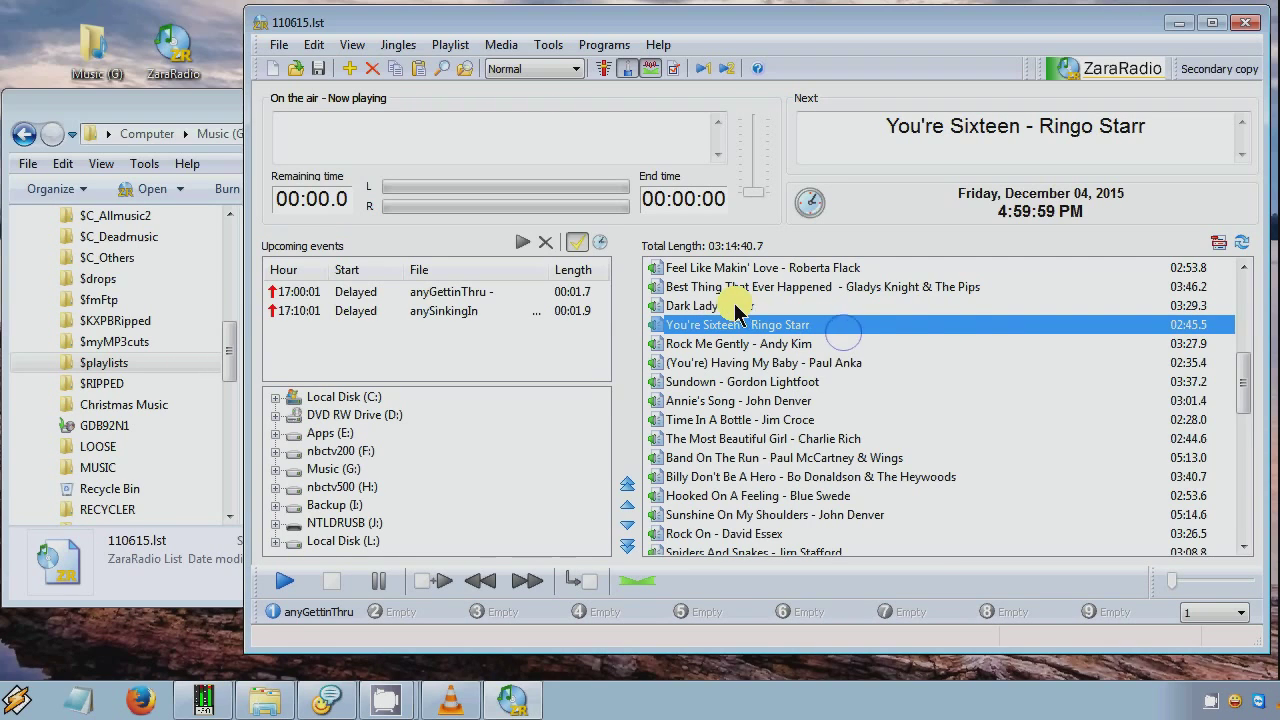
click(735, 308)
click(744, 320)
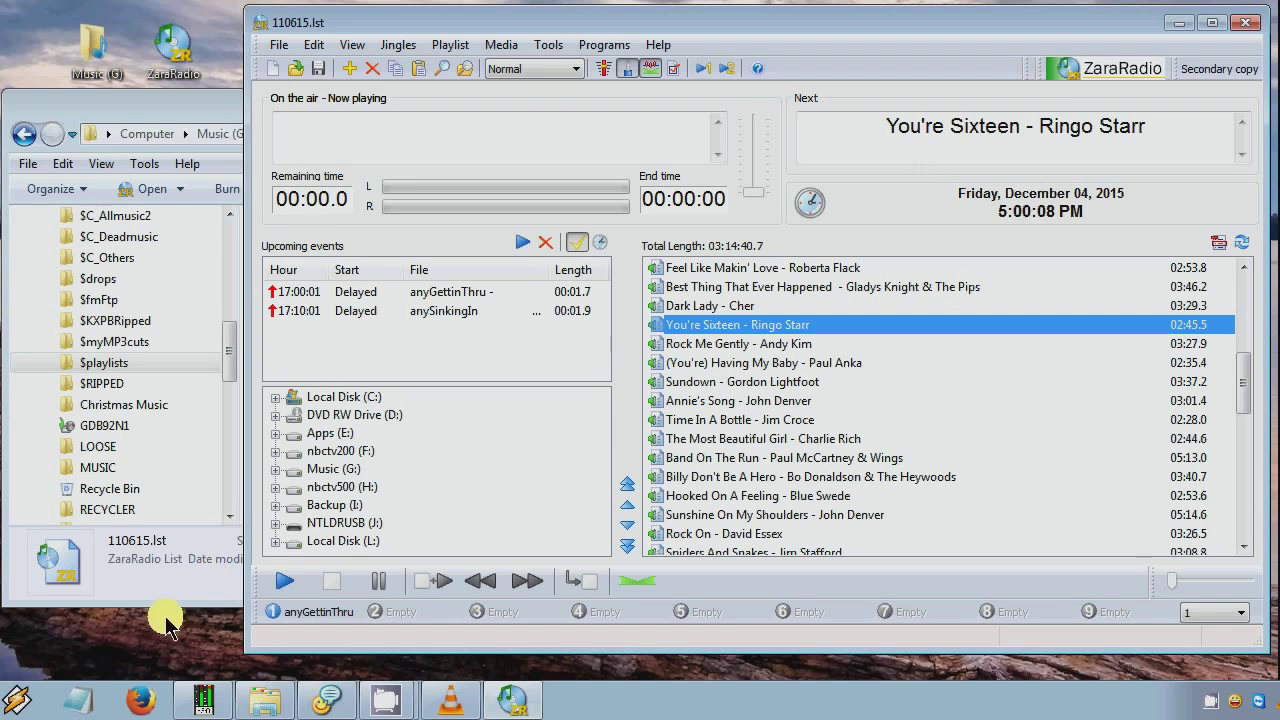
click(285, 581)
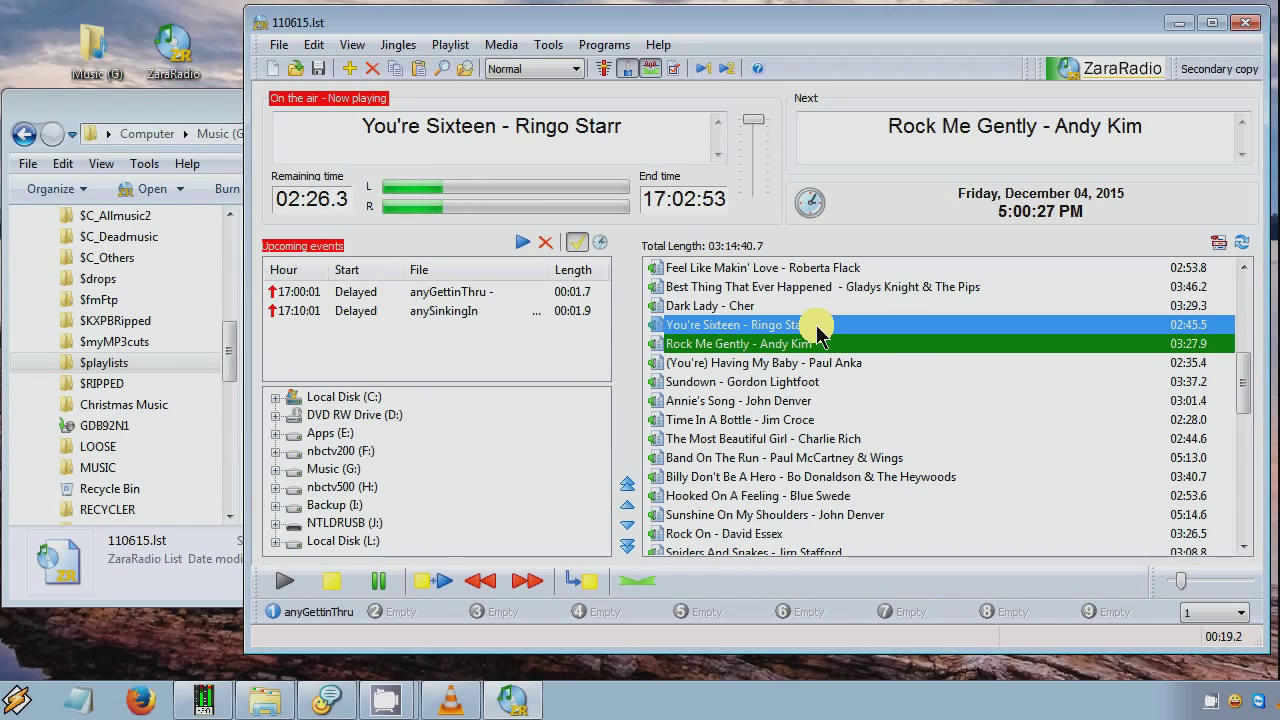
Add a stop command directly after "You're Sixteen" and mark that Stop entry as next
click(456, 45)
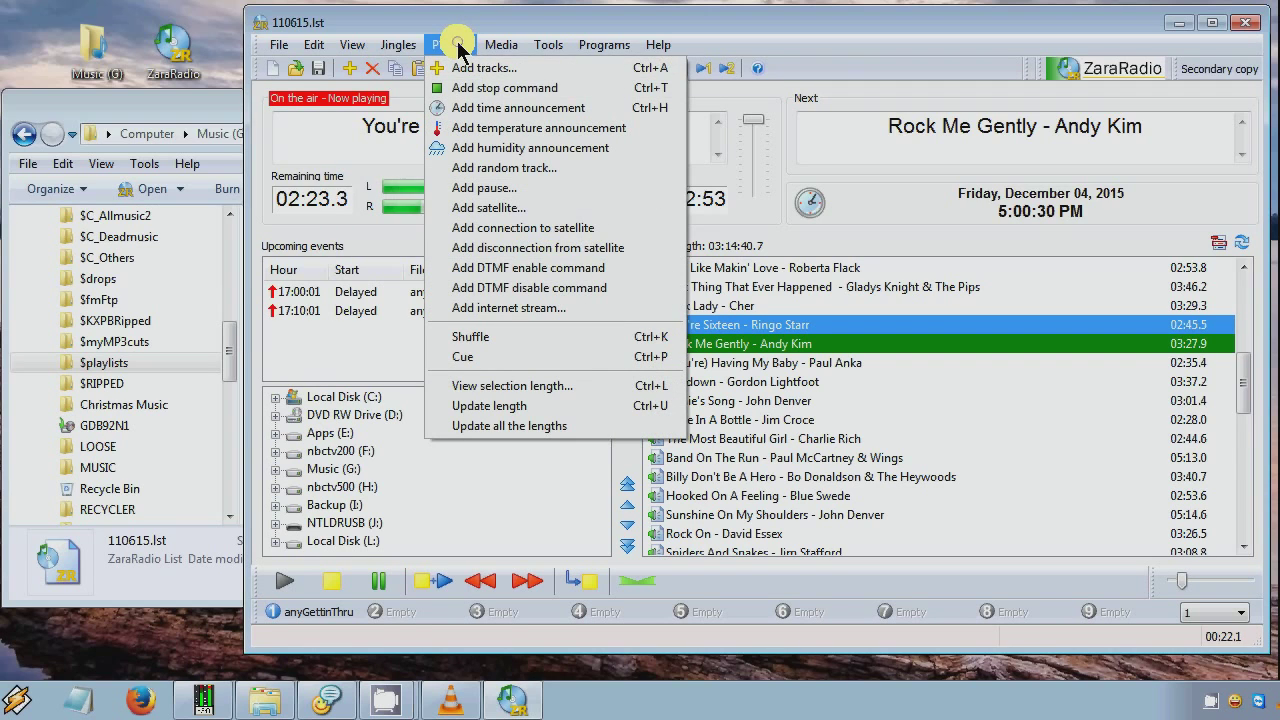
click(474, 90)
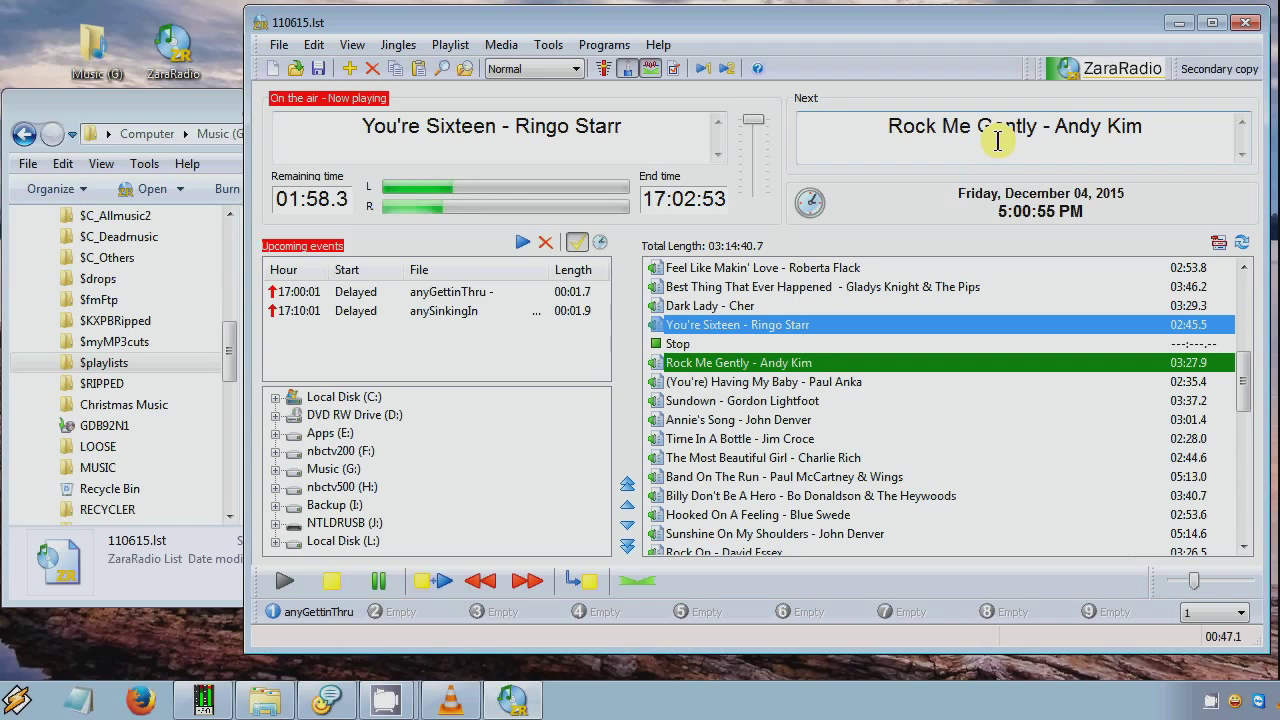
click(790, 344)
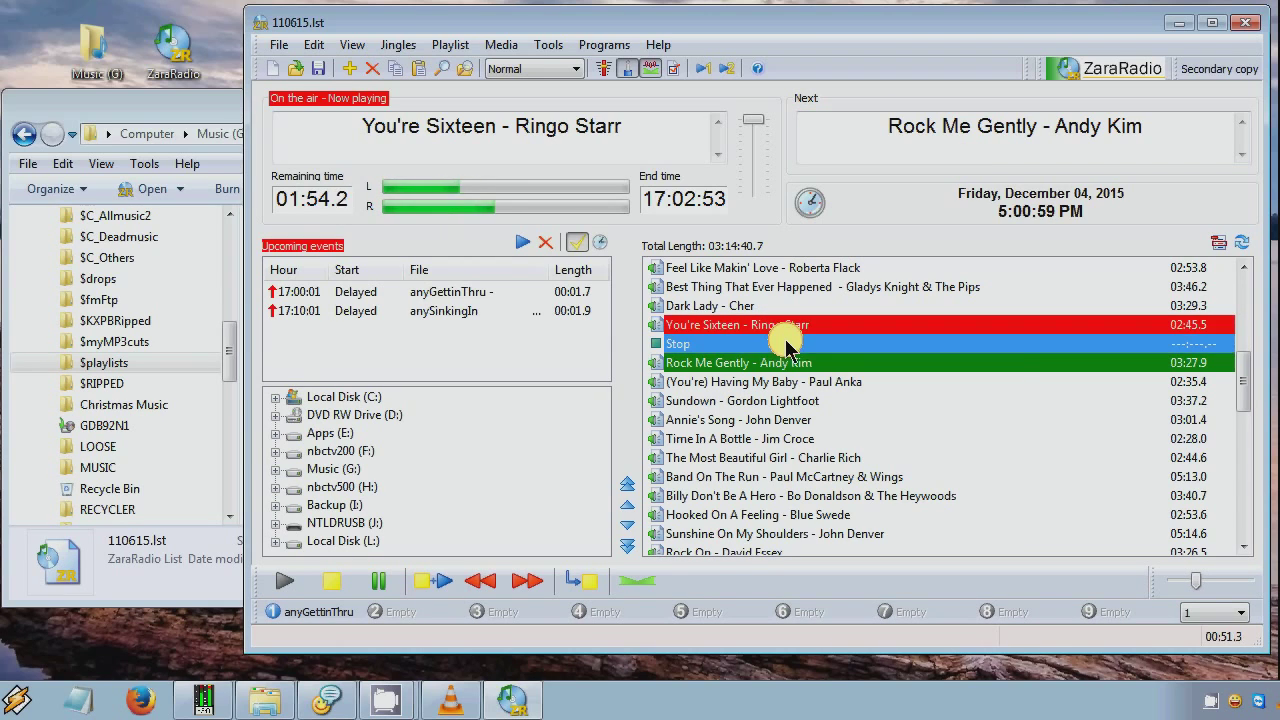
right_click(792, 344)
click(837, 352)
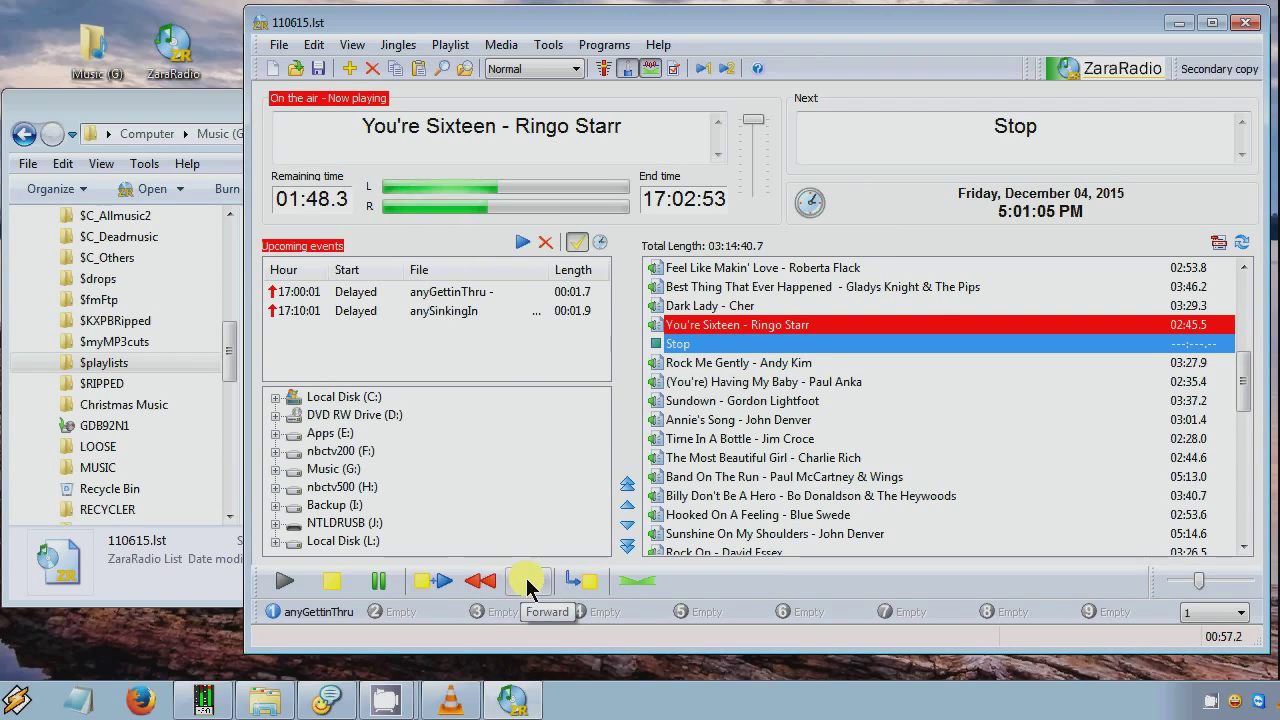
Fast-forward through "You're Sixteen", let it run into the Stop entry, and start playing "Rock Me Gently"
click(526, 578)
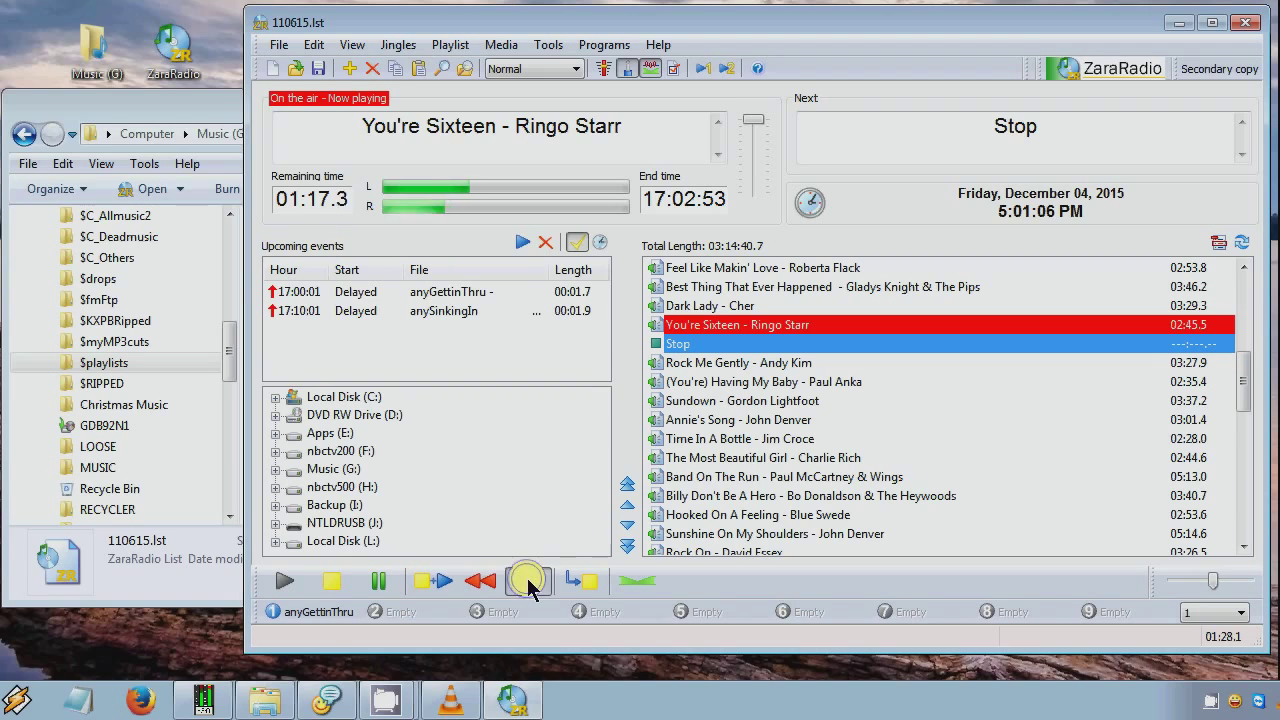
click(527, 578)
click(529, 578)
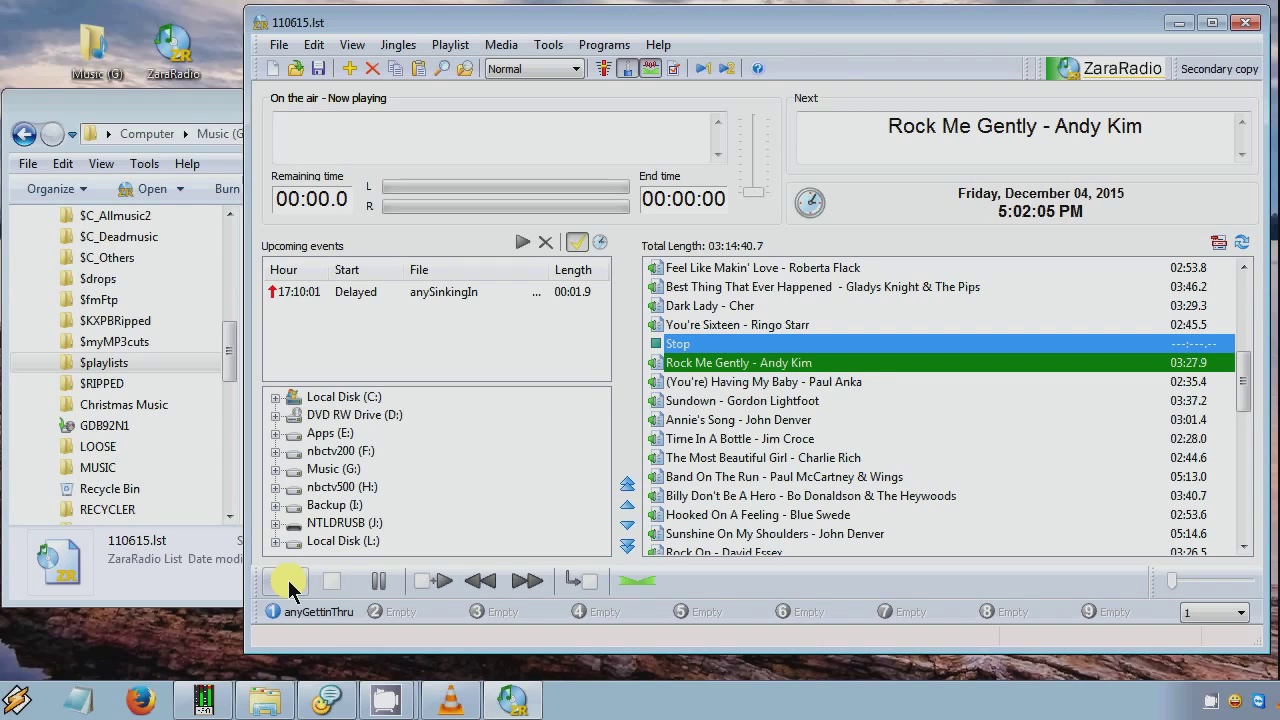
click(288, 582)
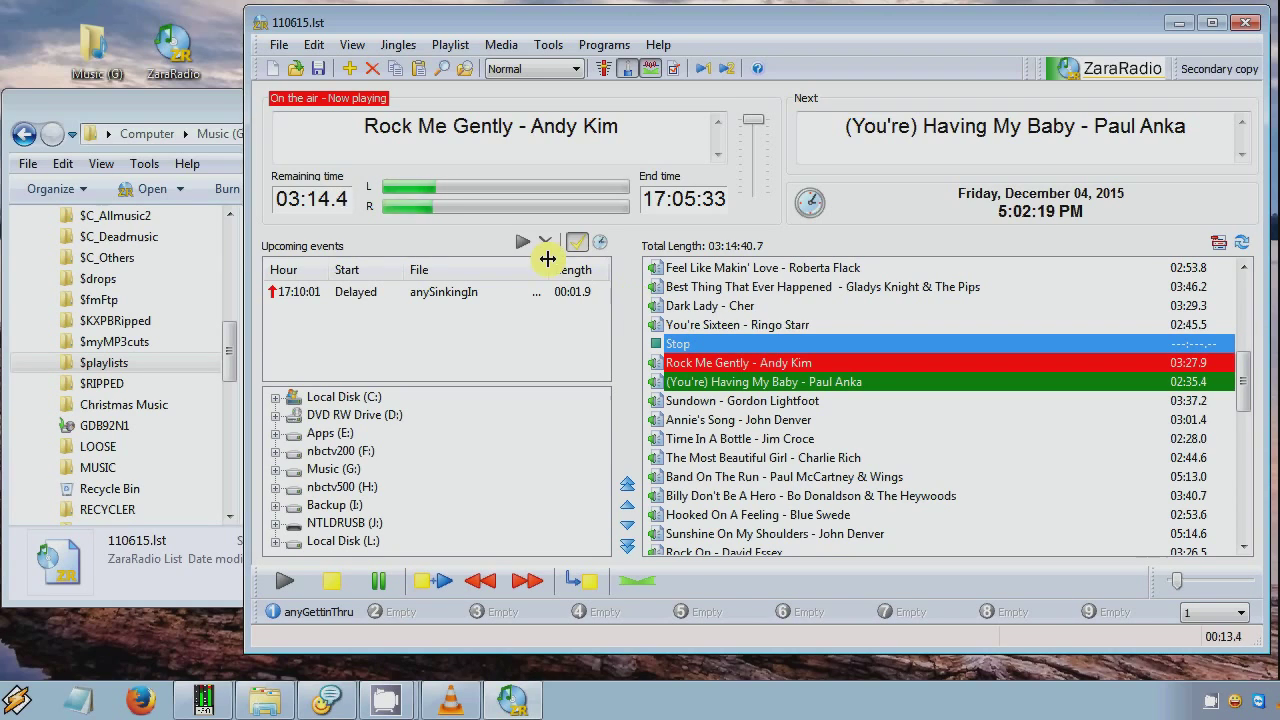
Add a 20-second pause directly after "Rock Me Gently - Andy Kim" in the playlist
click(902, 365)
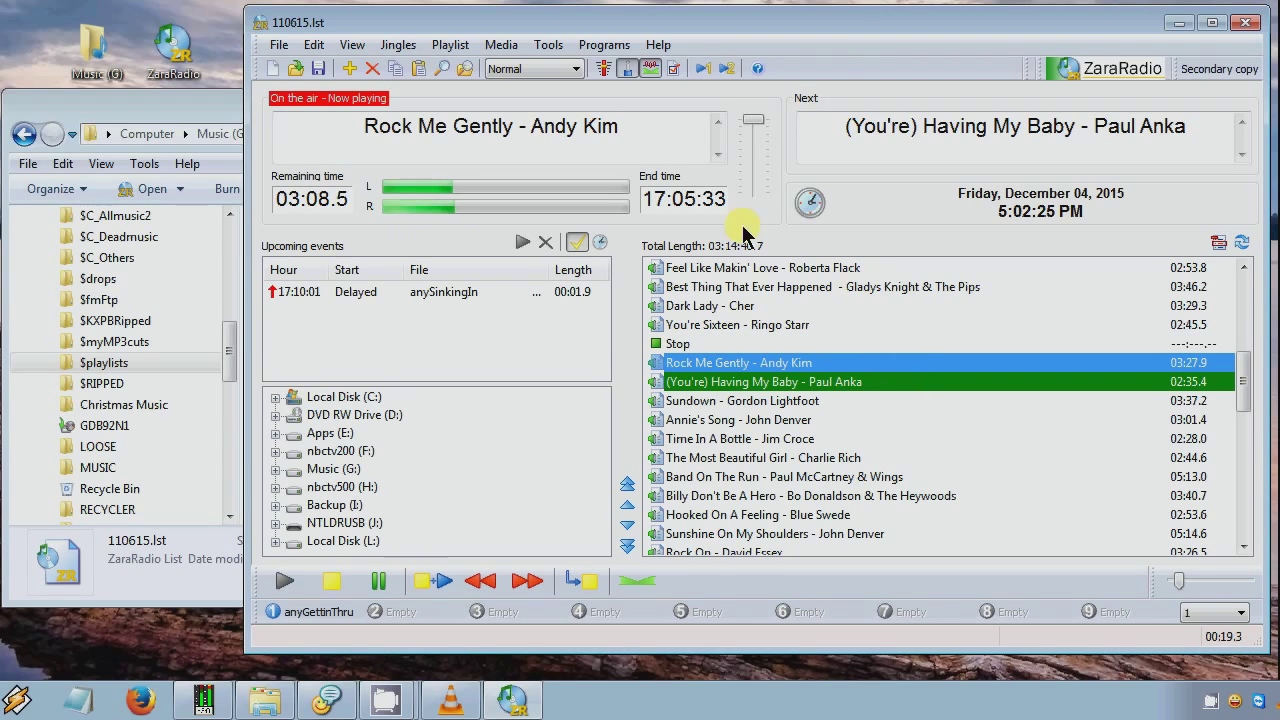
click(450, 45)
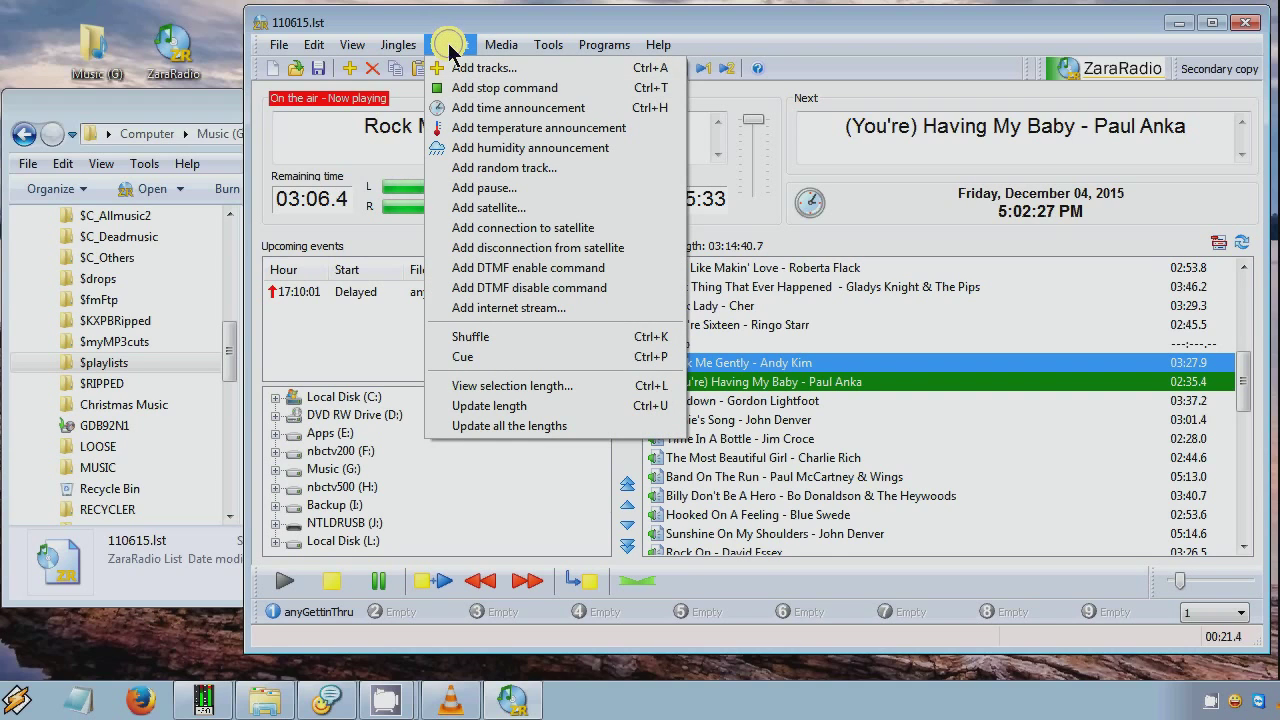
click(483, 190)
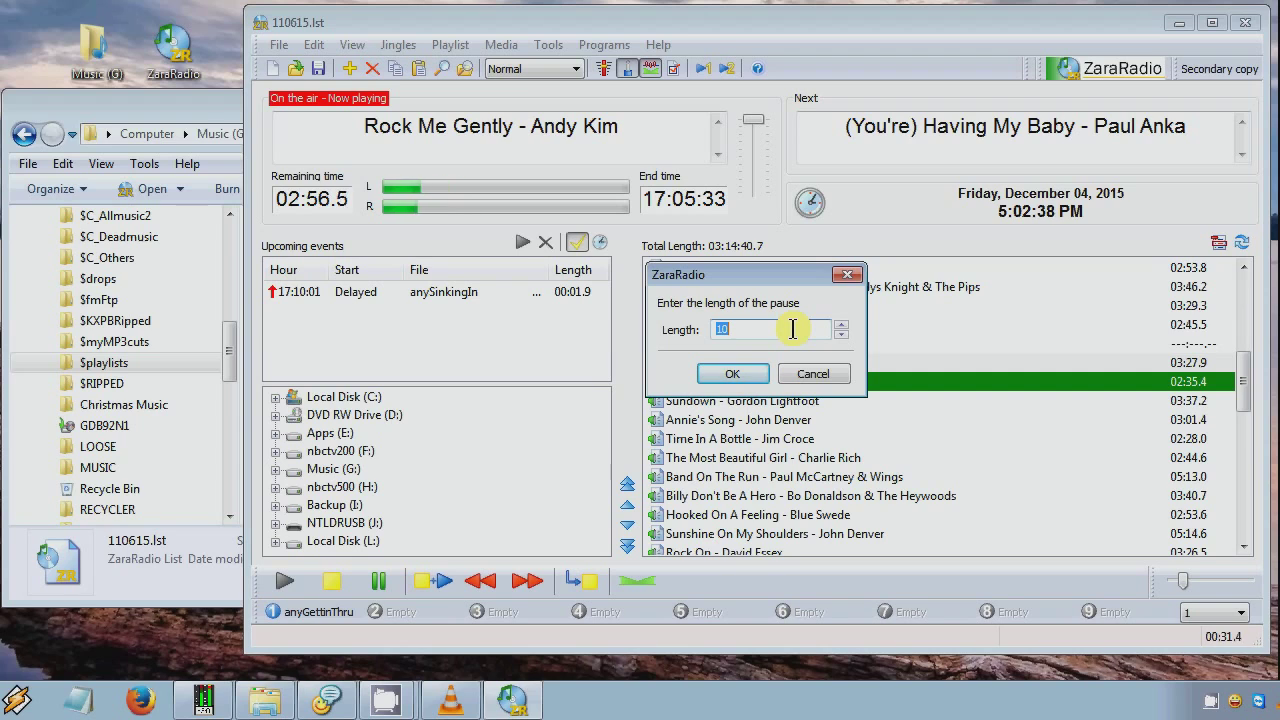
key(BackSpace)
text(20)
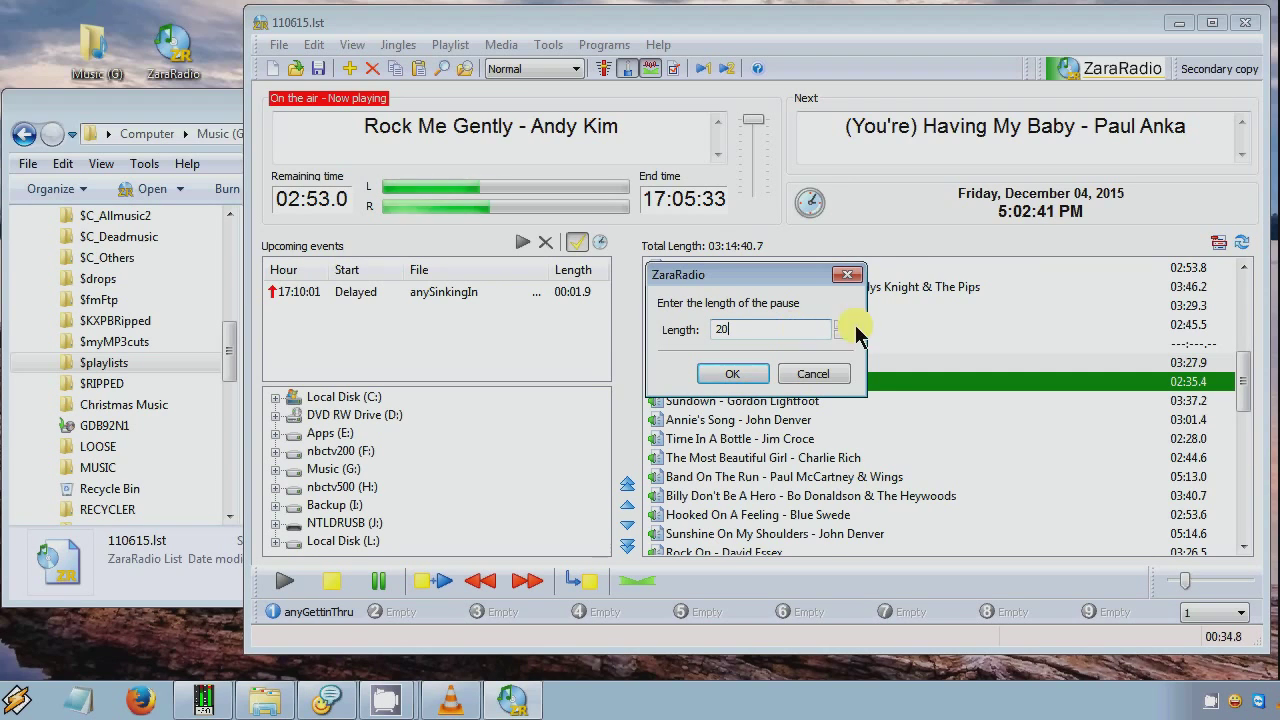
click(735, 374)
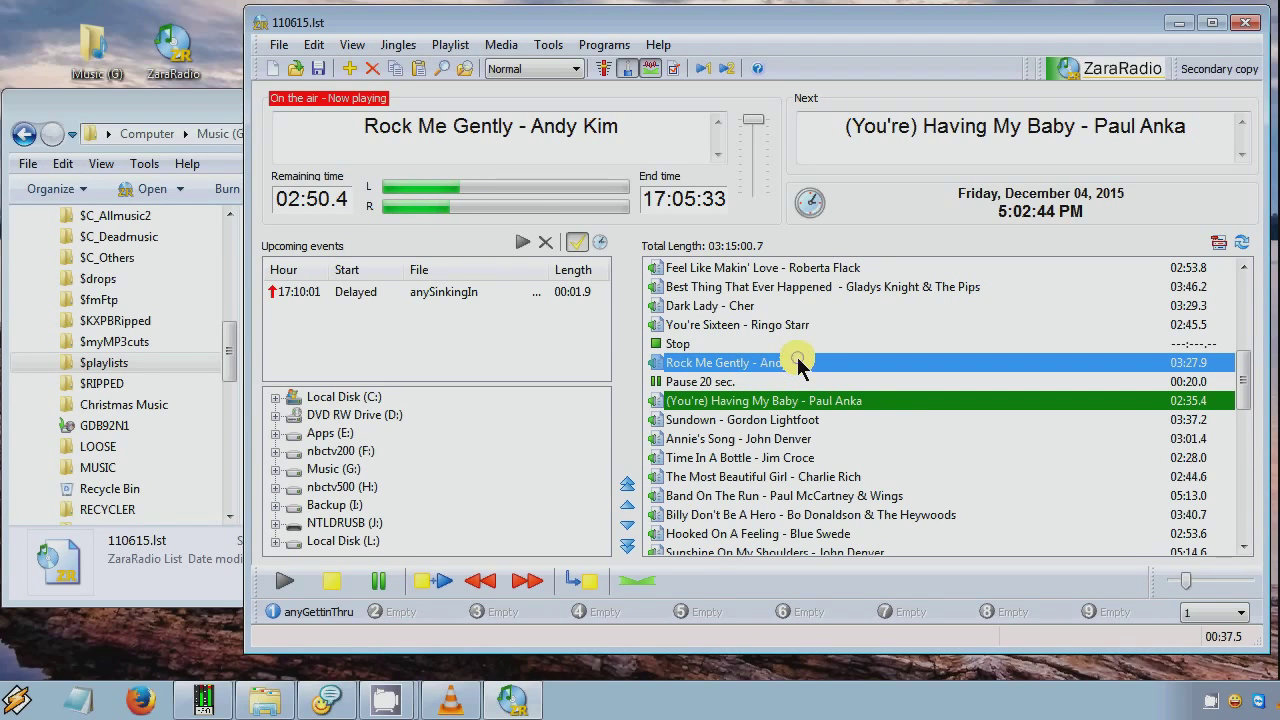
Mark the 20-second pause below "Rock Me Gently - Andy Kim" as the next playlist item
click(742, 381)
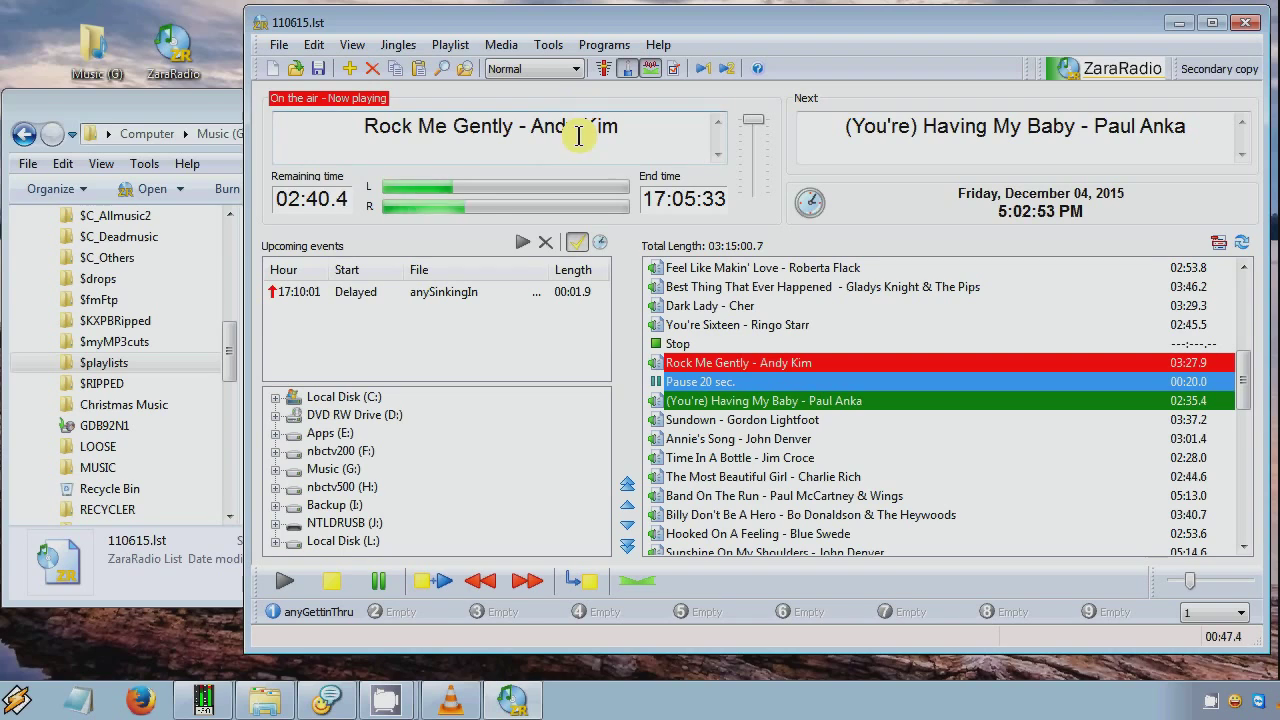
right_click(765, 386)
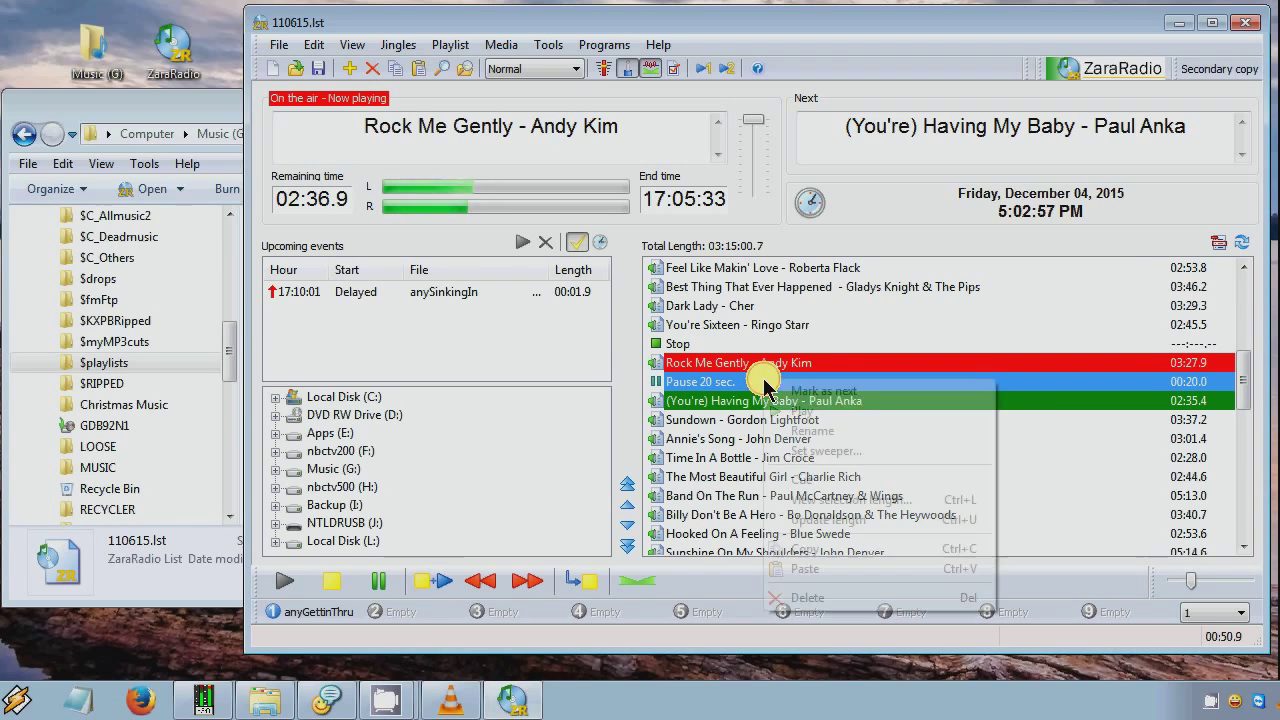
click(848, 388)
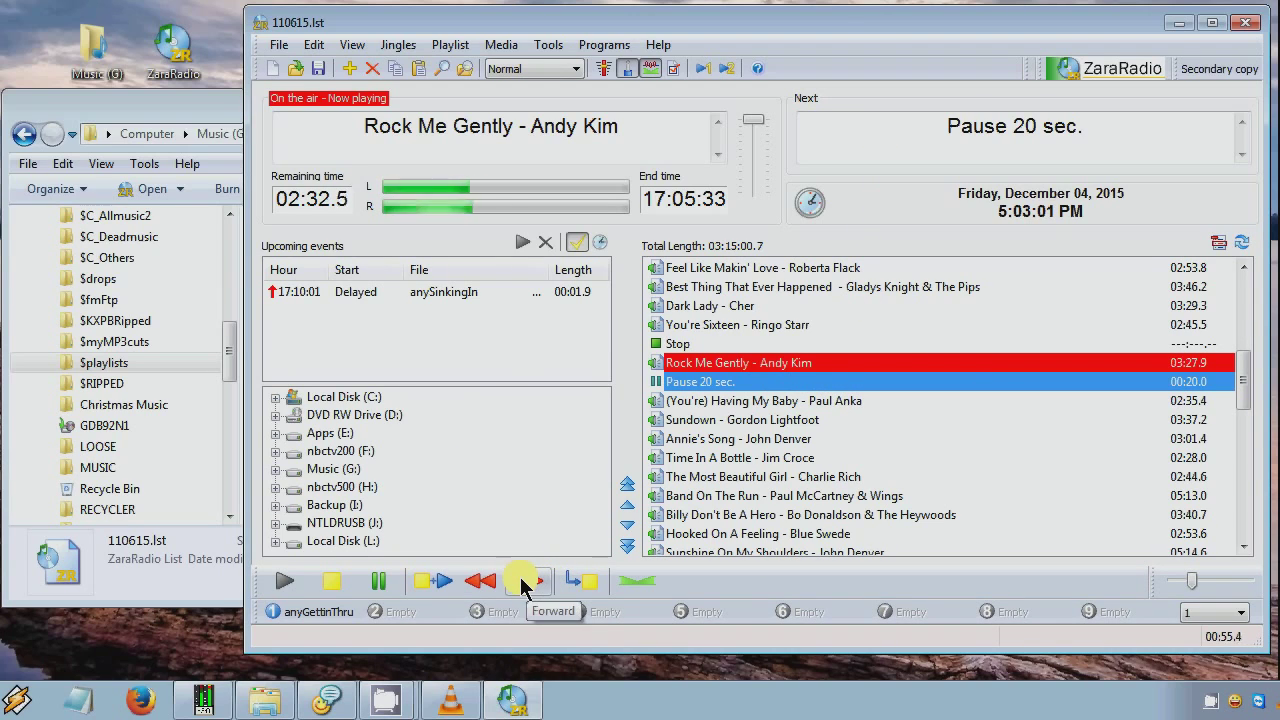
Fast-forward through "Rock Me Gently - Andy Kim" toward its end so playback reaches the 20-second pause
click(524, 583)
click(523, 584)
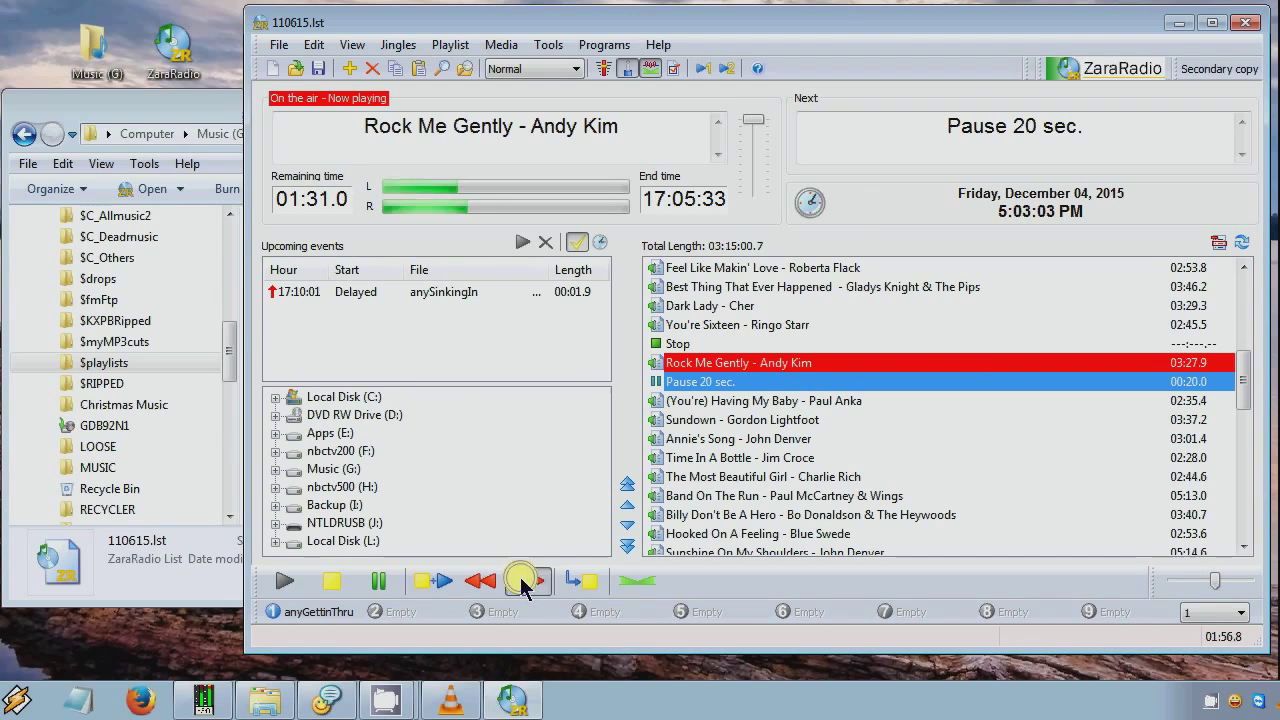
click(523, 584)
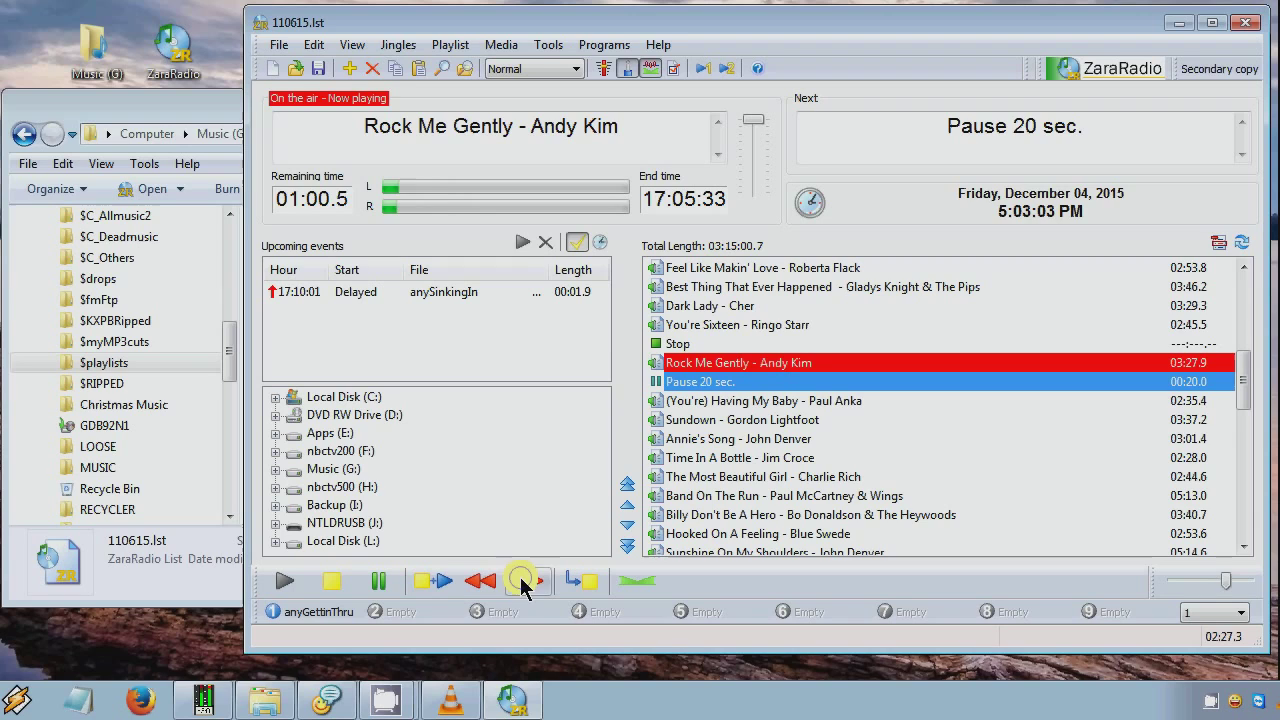
click(523, 584)
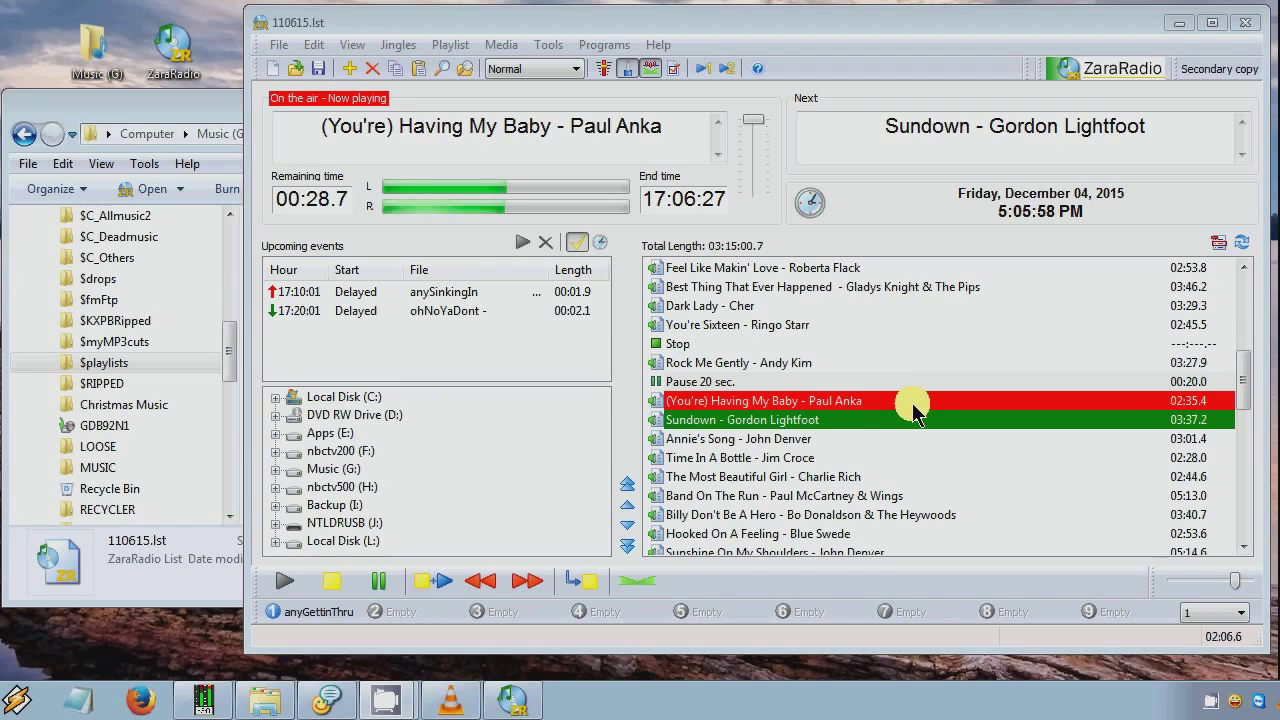
Add a 60-second pause directly after "(You're) Having My Baby - Paul Anka" and, once the pause is running, skip to the next track
click(914, 400)
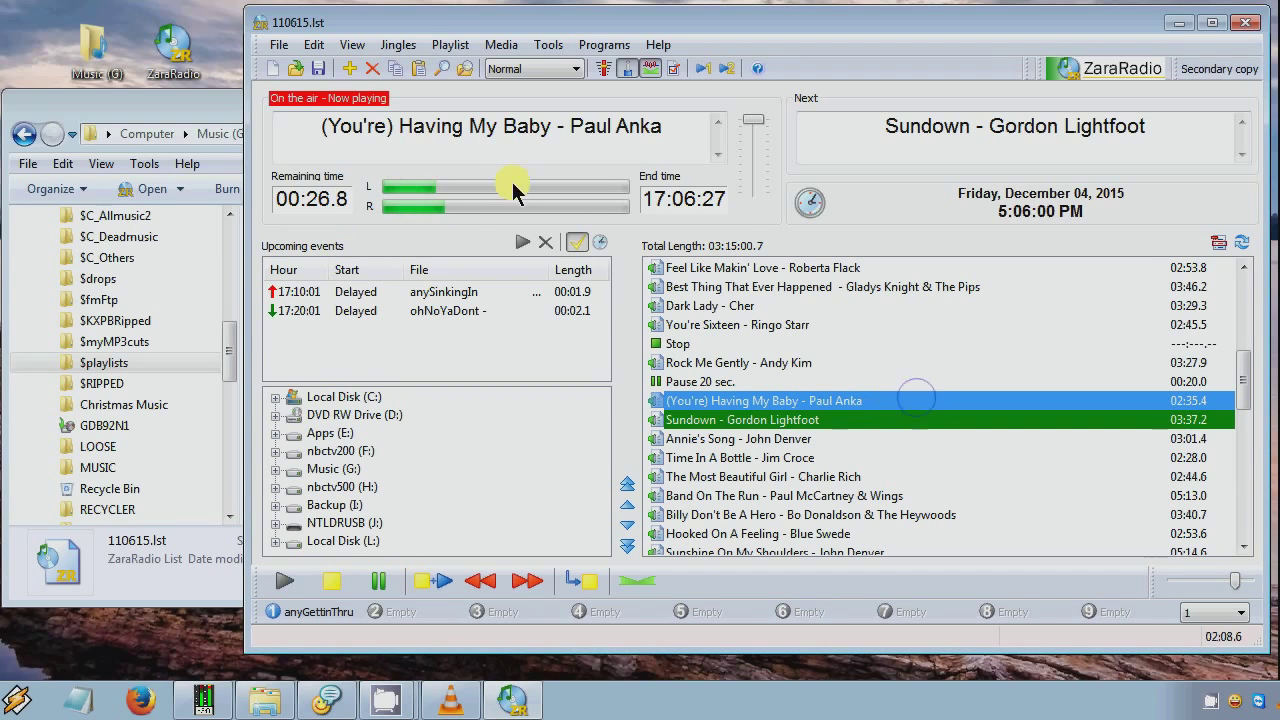
click(455, 45)
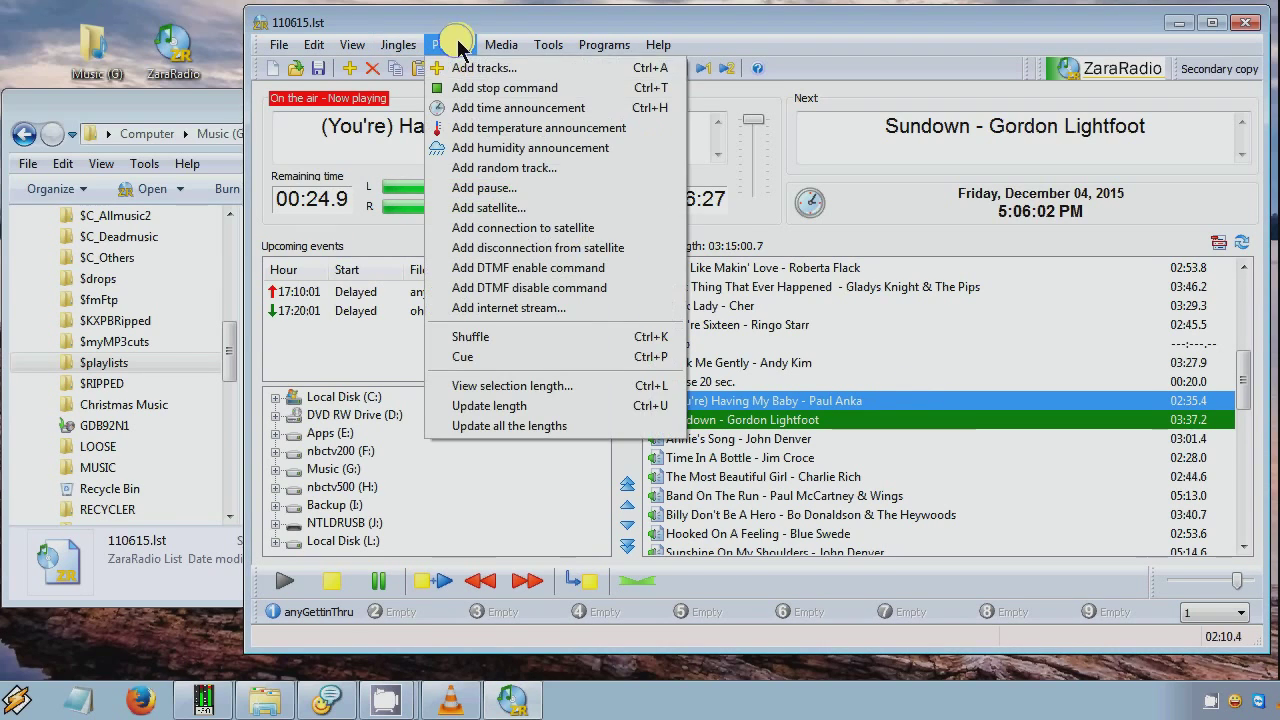
click(500, 187)
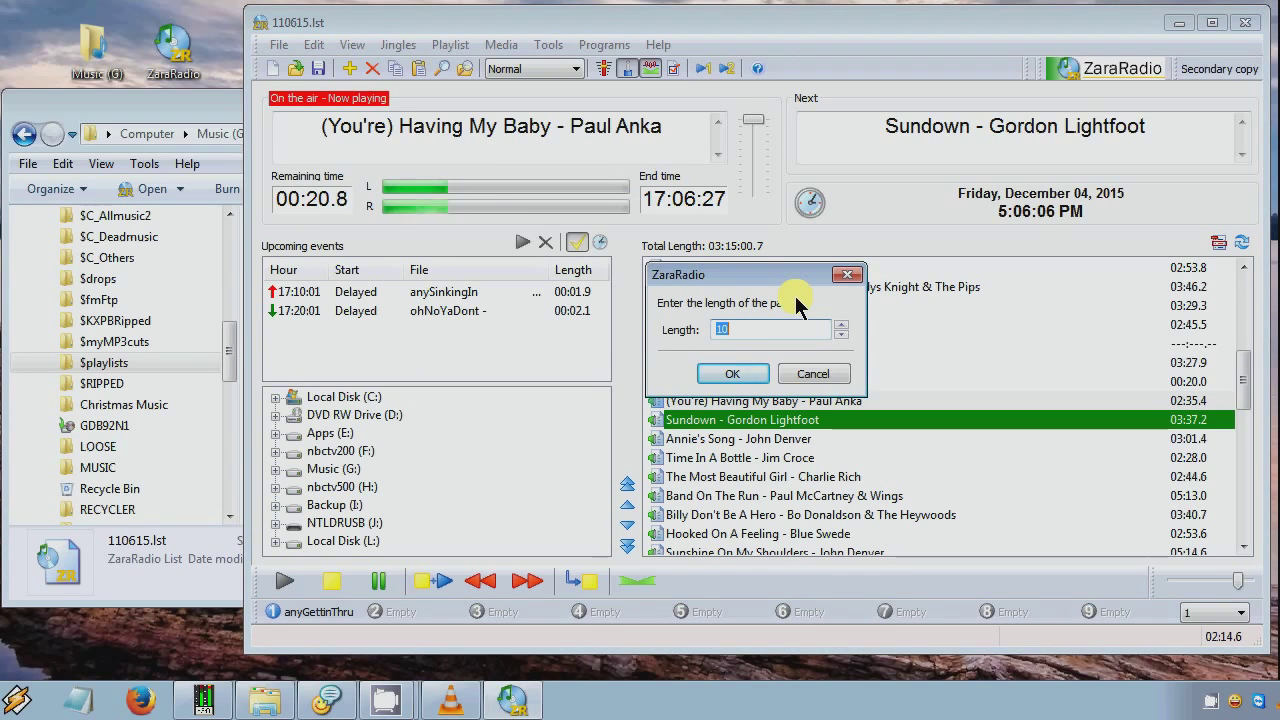
text(88880)
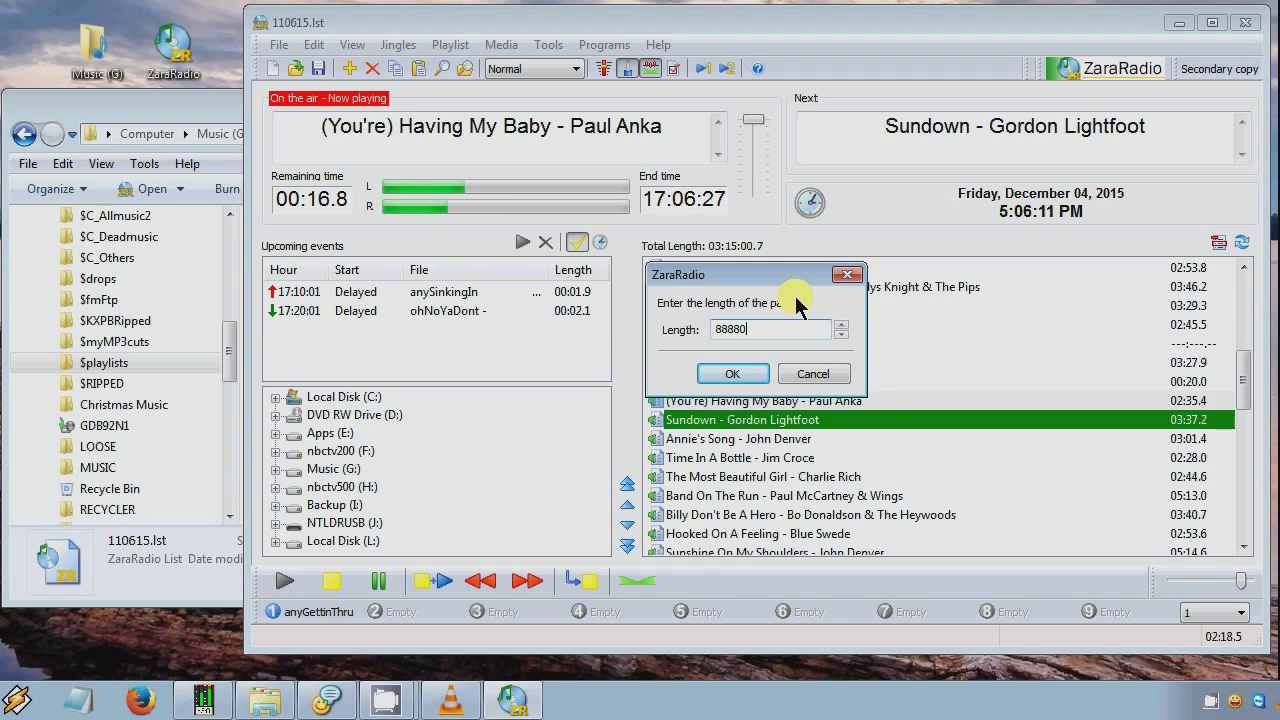
key(BackSpace)
key(BackSpace)
key(BackSpace)
key(BackSpace)
key(BackSpace)
text(60)
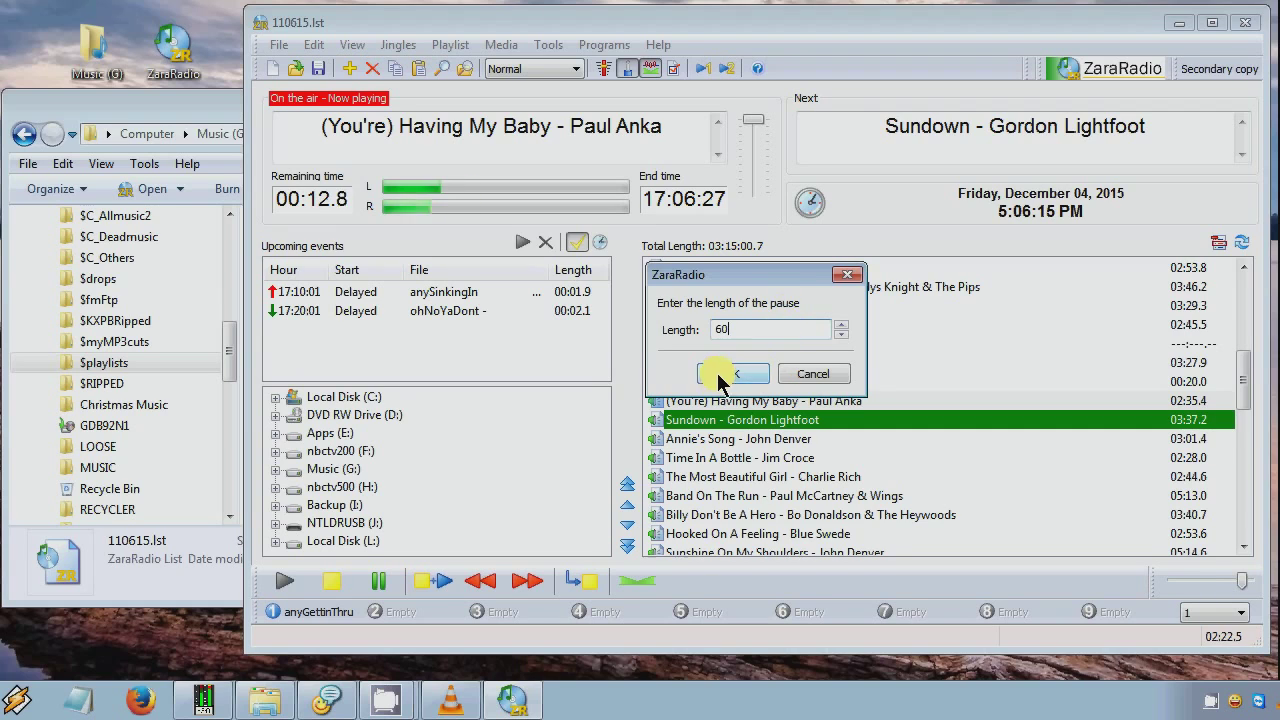
click(718, 376)
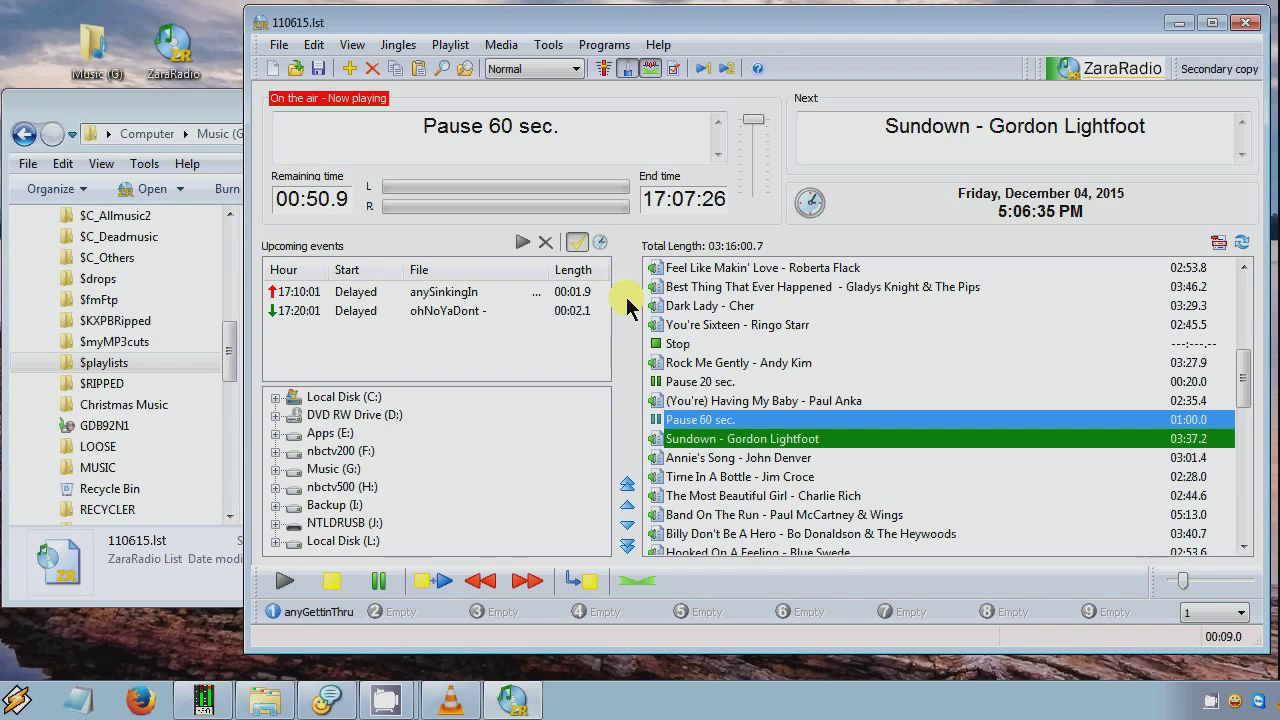
click(440, 588)
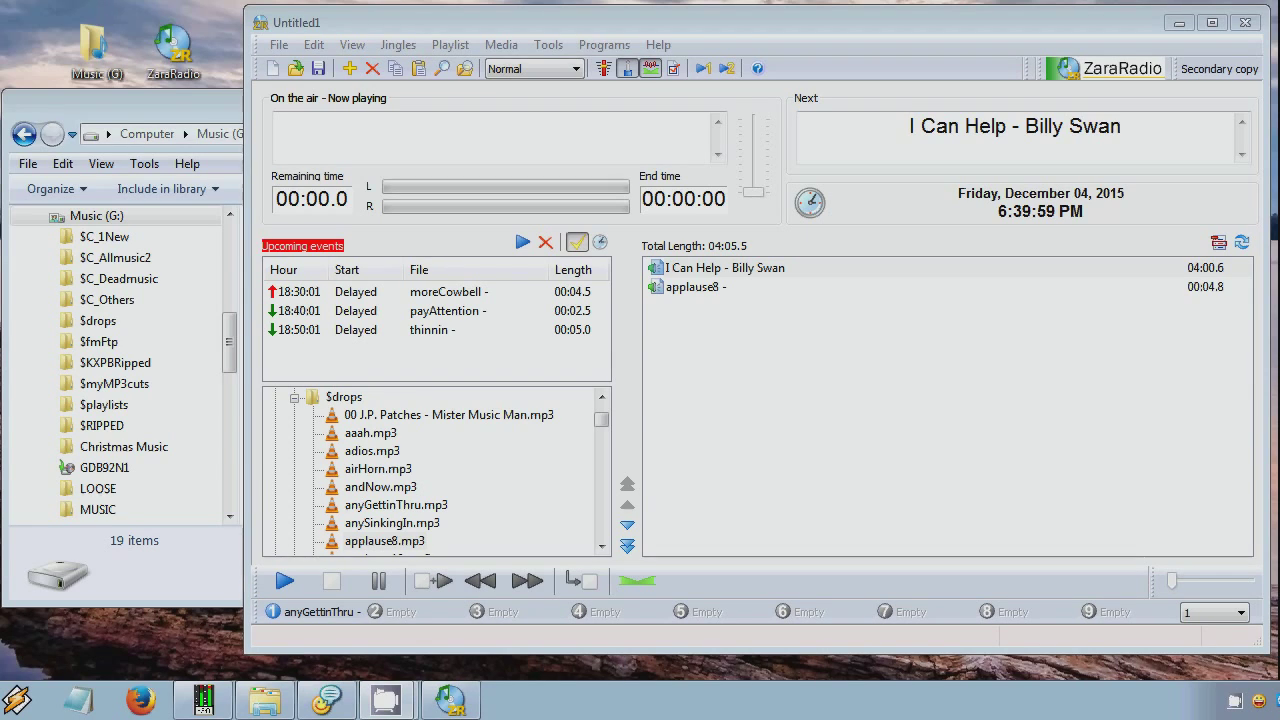
Start playing "I Can Help - Billy Swan", let it run briefly, and switch playback directly to the "applause8" entry
click(941, 28)
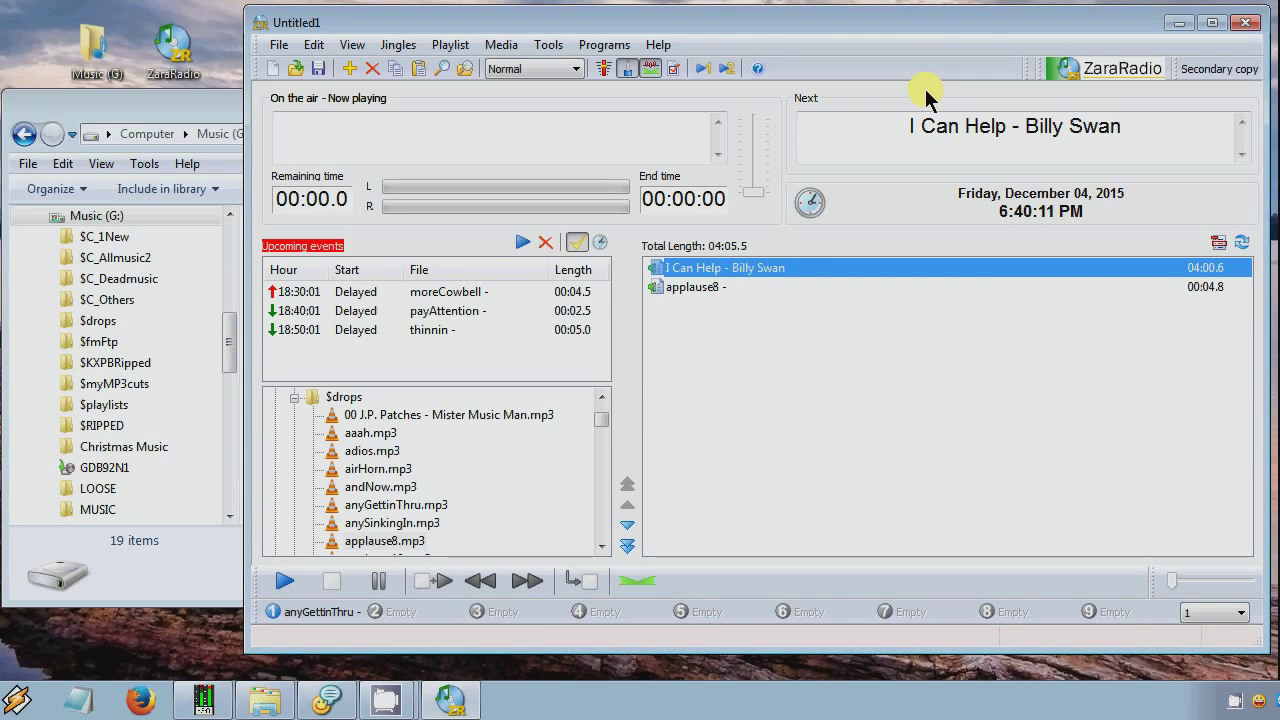
key(space)
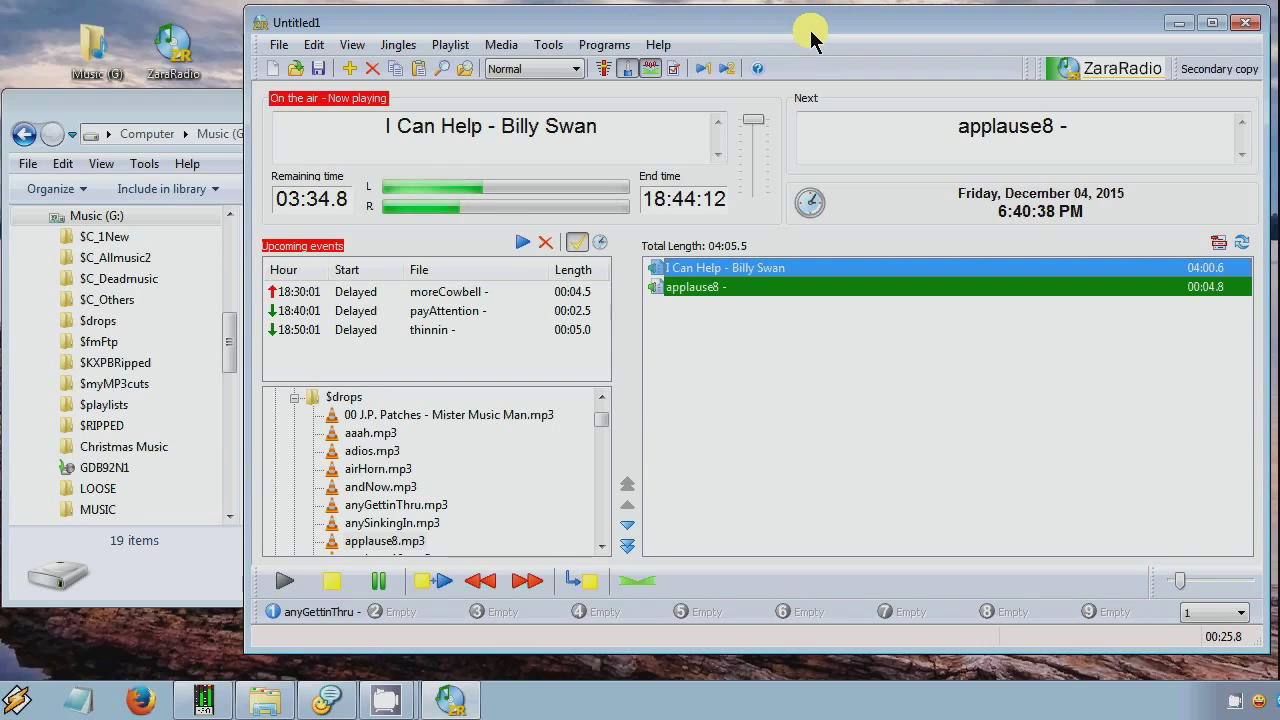
right_click(693, 288)
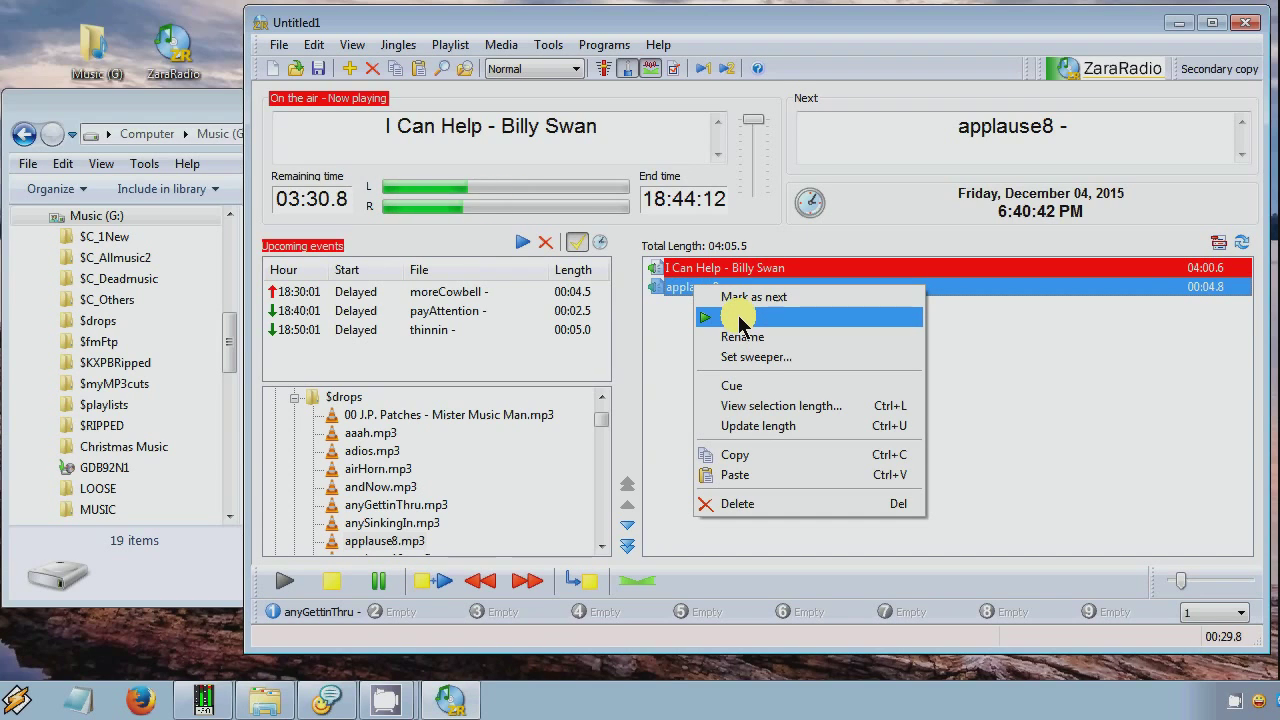
click(739, 318)
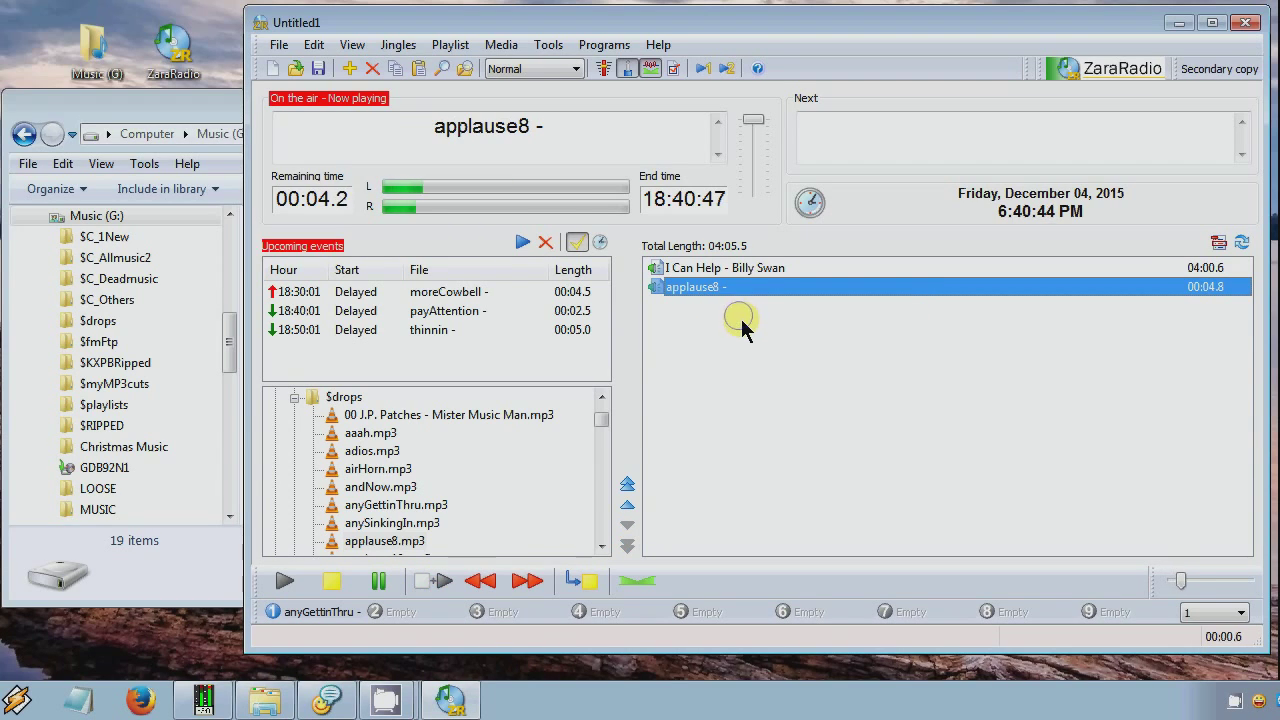